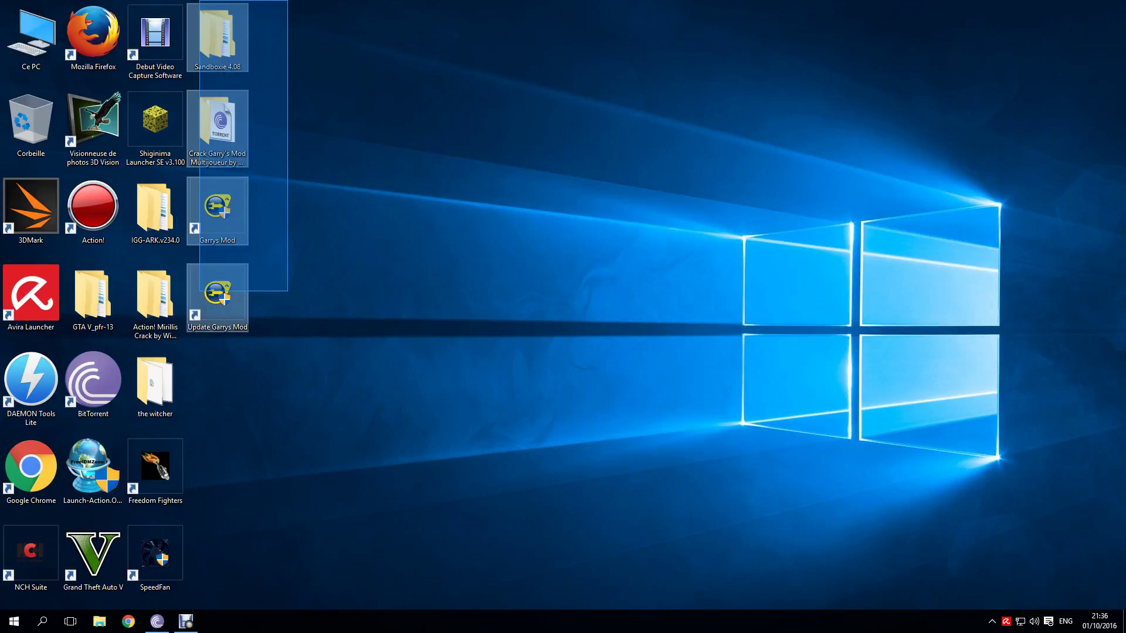
Step: Switch to BitTorrent and display the file list of The Witcher 3 Wild Hunt torrent
click(157, 621)
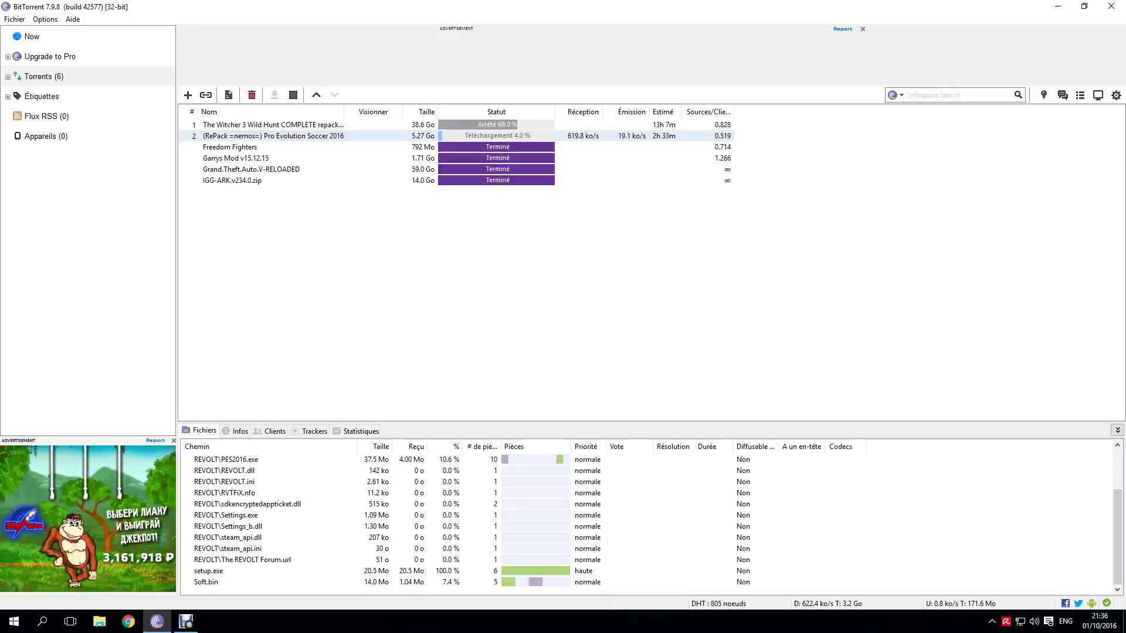
drag(383, 296, 684, 175)
click(273, 136)
click(272, 125)
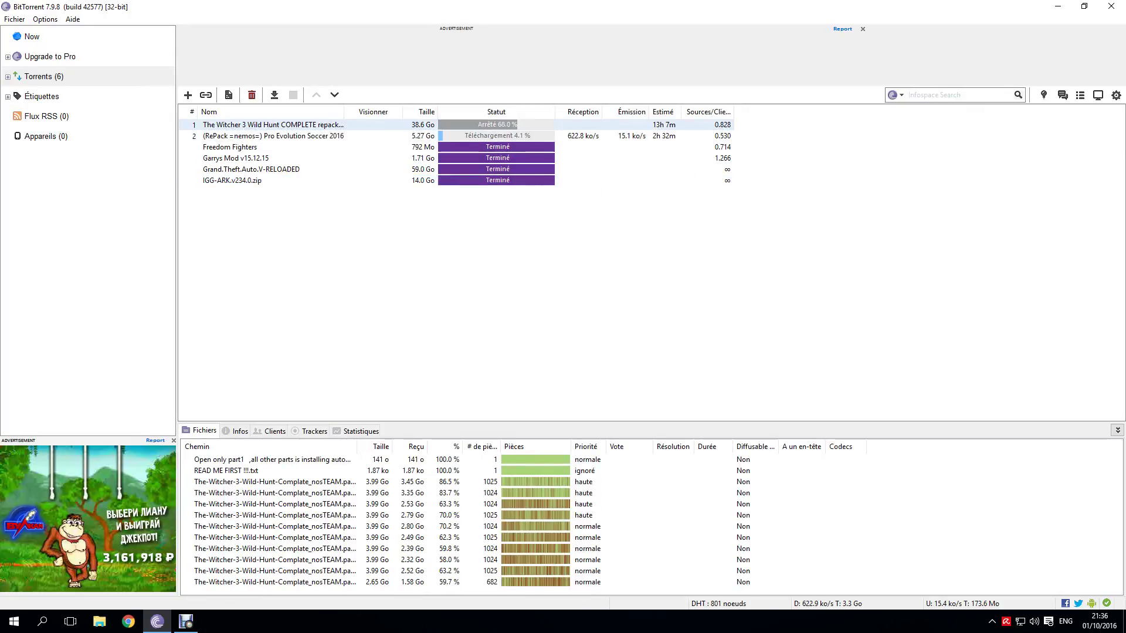
Step: Set the download priority of the fifth The-Witcher-3-Wild-Hunt archive part to Haute
click(588, 526)
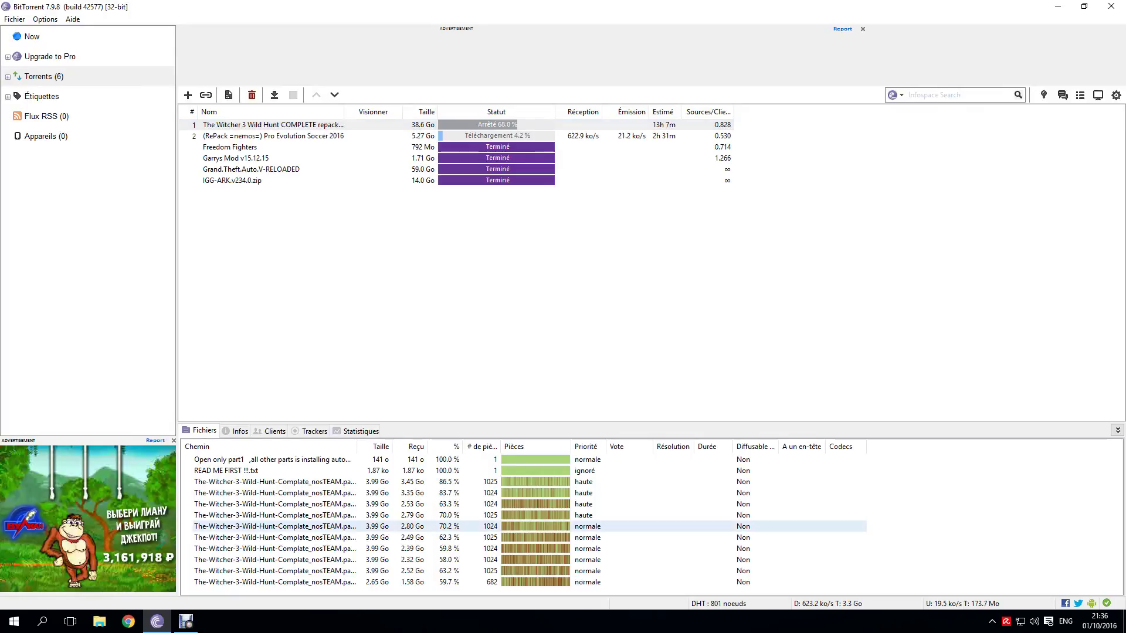
key(shift+Down)
key(shift+Down)
key(shift+Down)
key(shift+Down)
key(shift+Down)
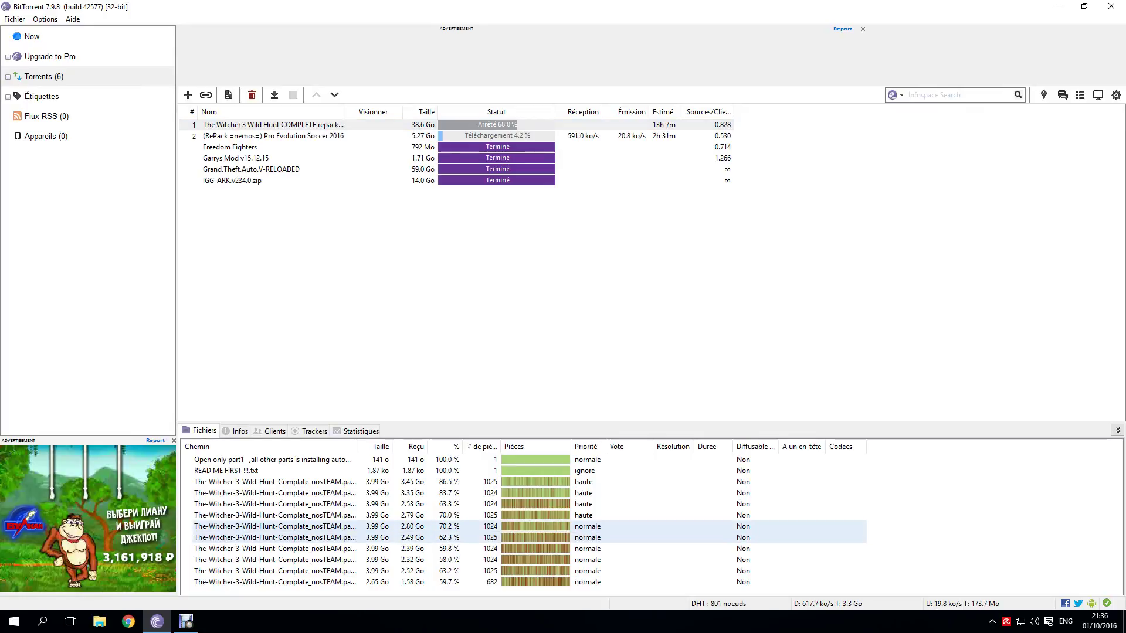
right_click(568, 527)
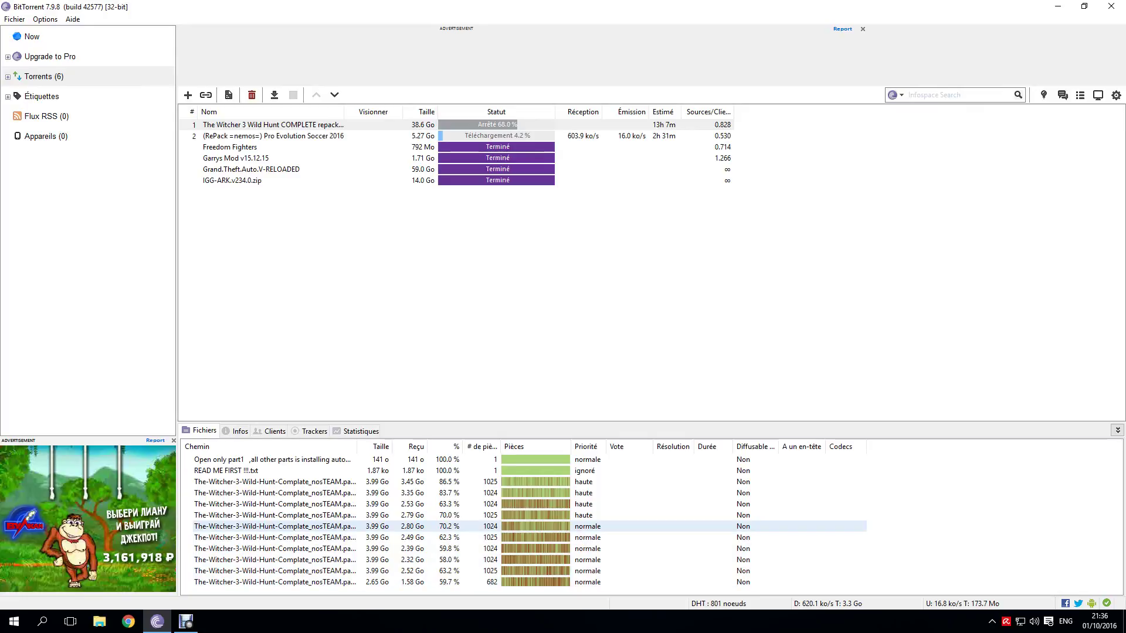
key(Right)
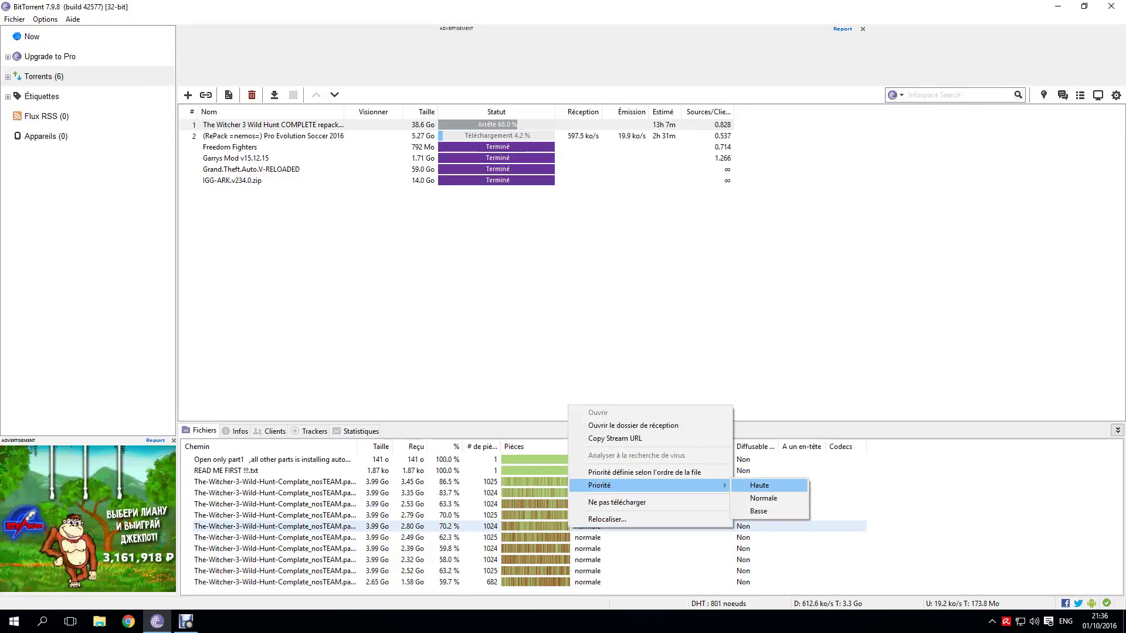
key(Return)
click(186, 622)
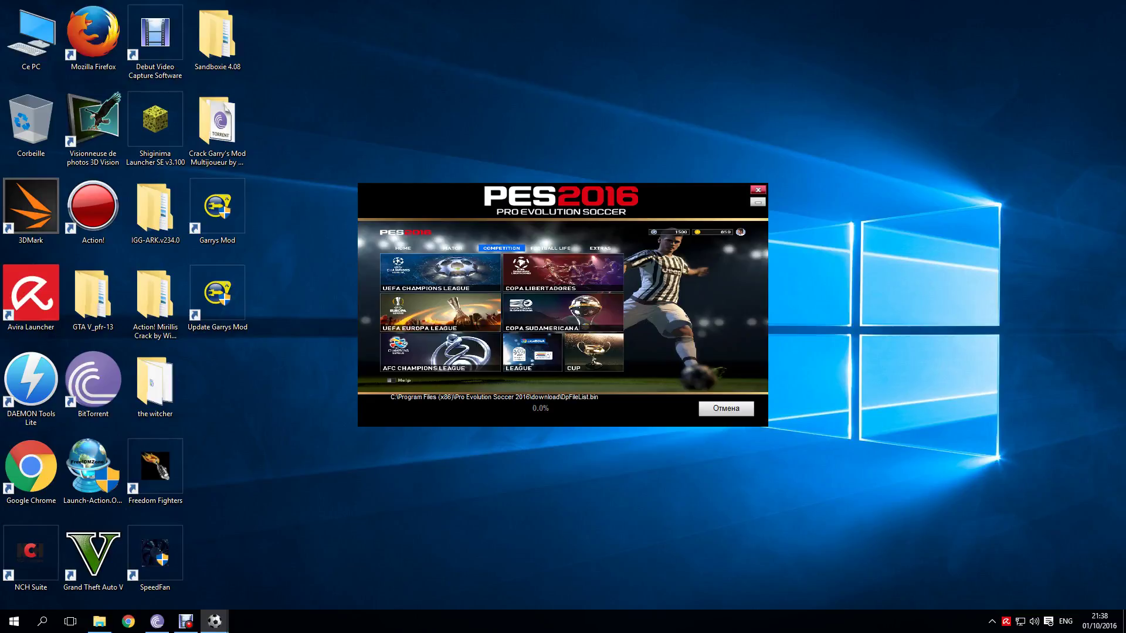
Step: Bring the srep.inside error message of the PES 2016 installer to the front and dismiss it
mouse_move(215, 622)
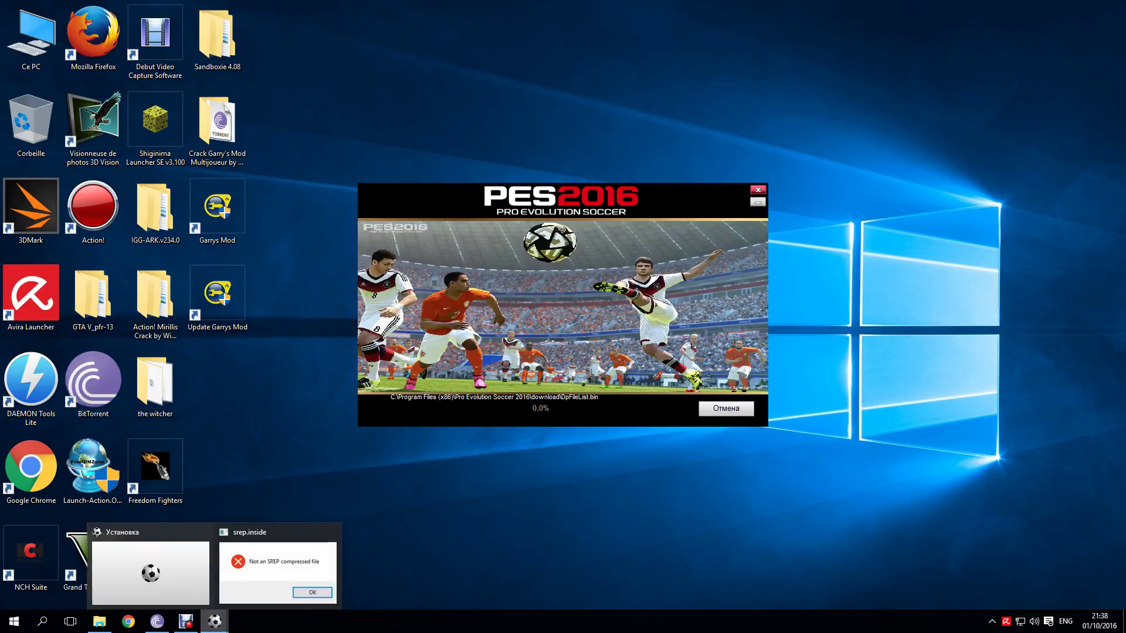
click(278, 563)
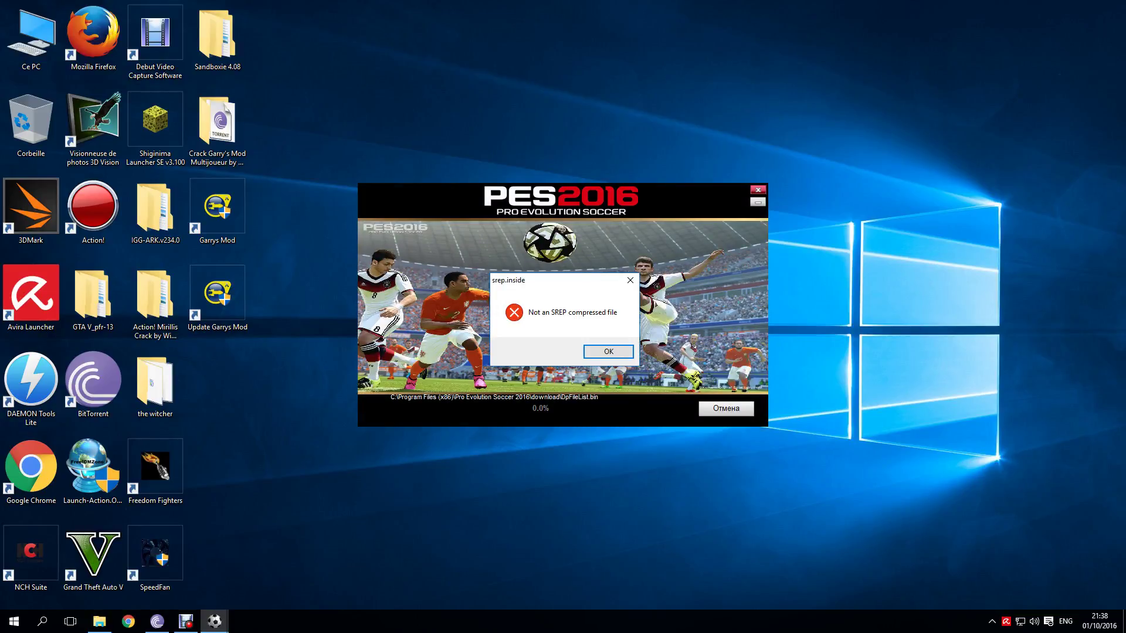
click(609, 352)
click(670, 360)
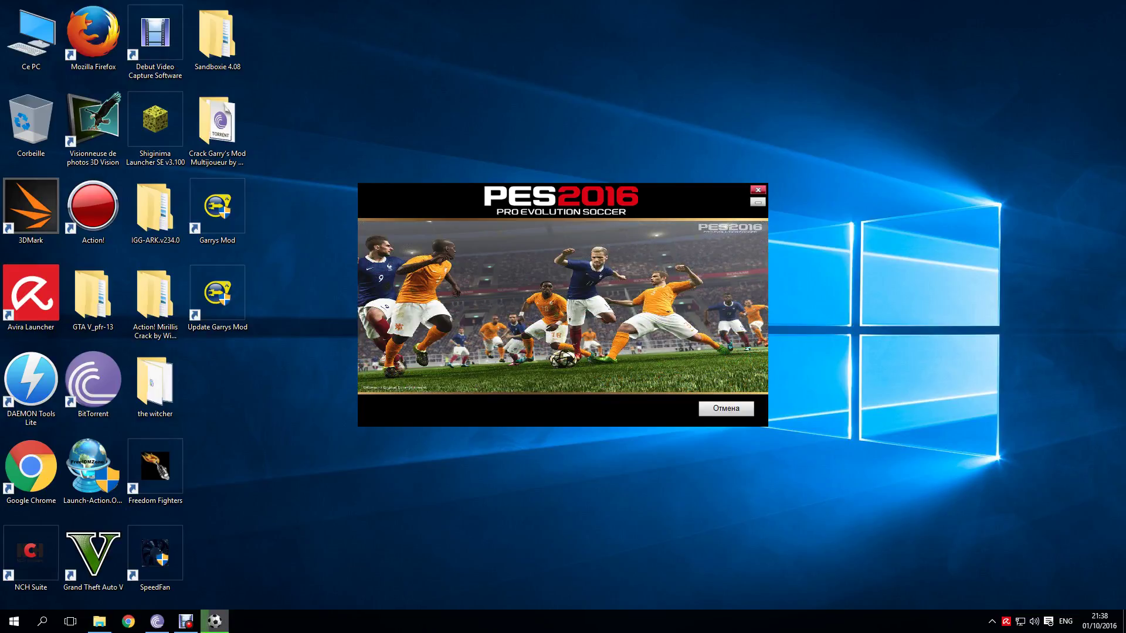
Step: Cancel the PES 2016 installation and exit the installer
drag(561, 201, 573, 229)
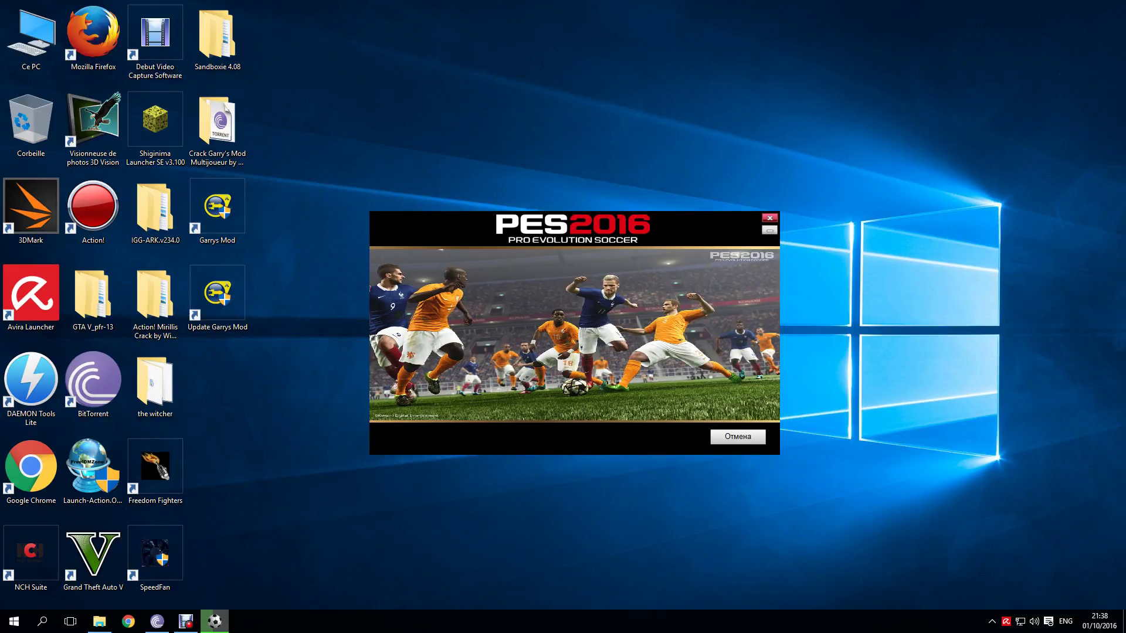
click(737, 436)
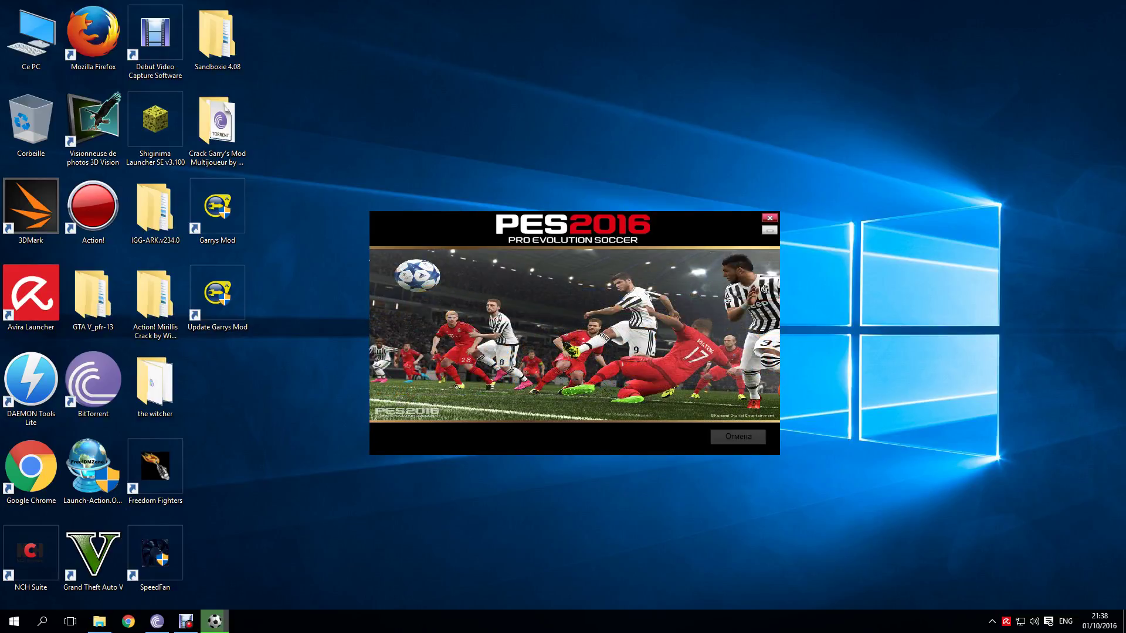
key(Tab)
key(Return)
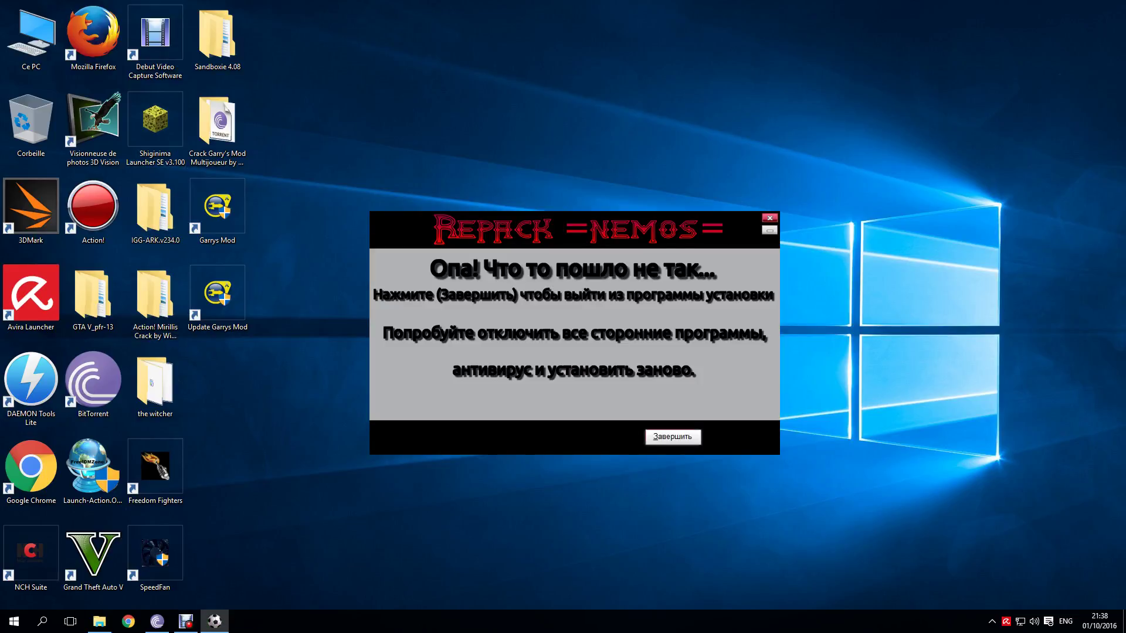
click(673, 437)
Step: Switch to BitTorrent and examine the Pro Evolution Soccer 2016 torrent's files and transfer information
click(156, 622)
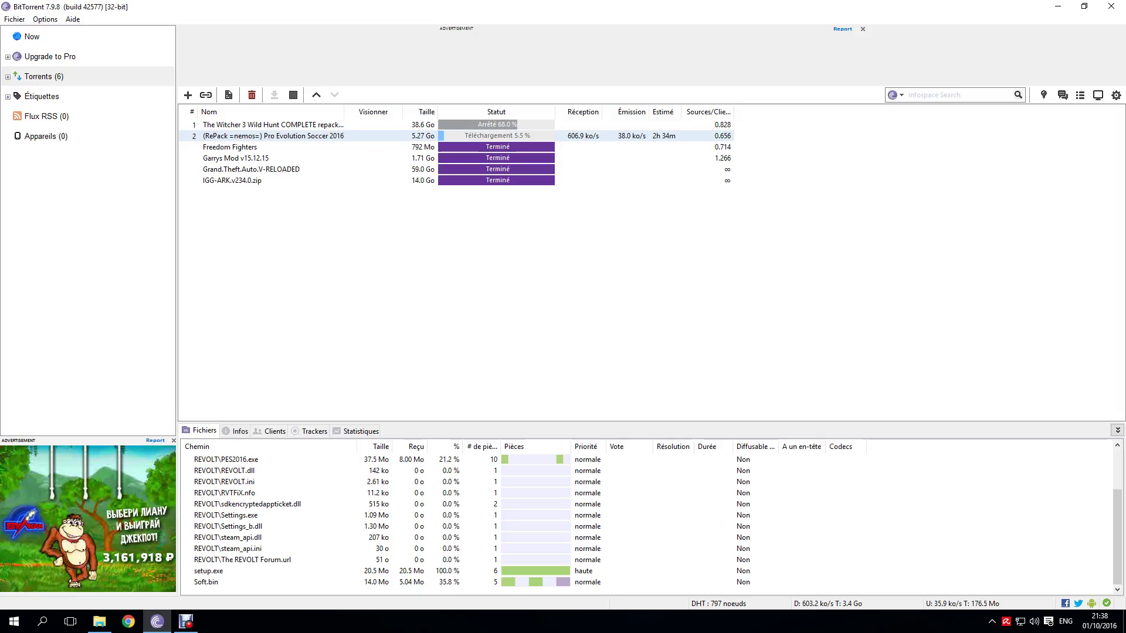
scroll(645, 519, up, 2)
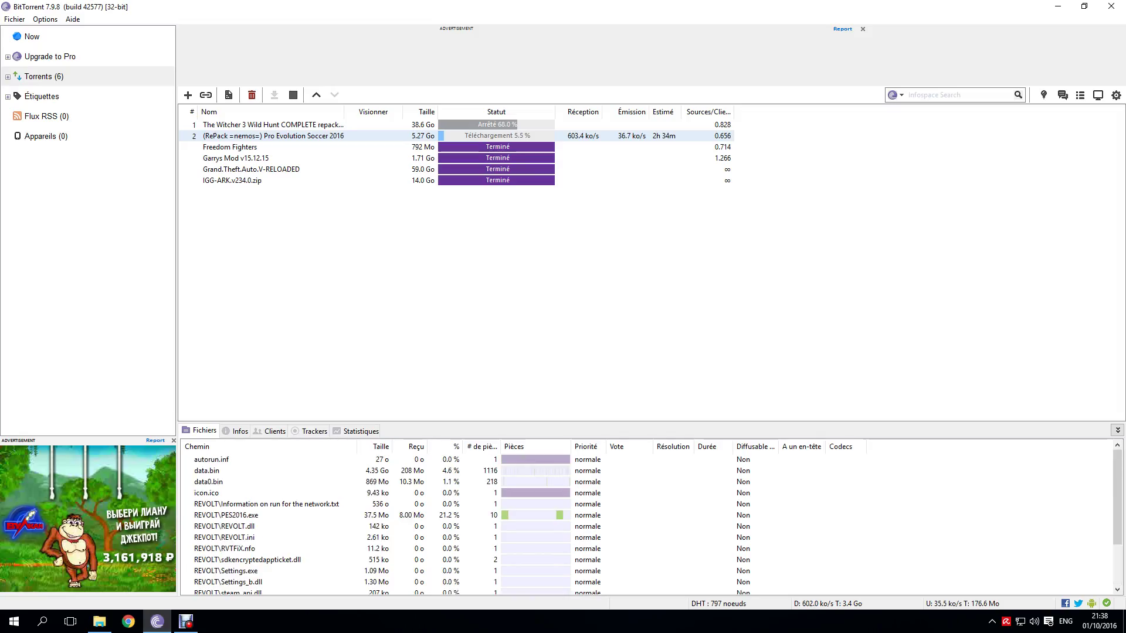
scroll(646, 522, down, 2)
scroll(645, 522, up, 2)
drag(499, 281, 499, 131)
drag(552, 378, 503, 119)
drag(486, 275, 480, 119)
drag(465, 309, 405, 270)
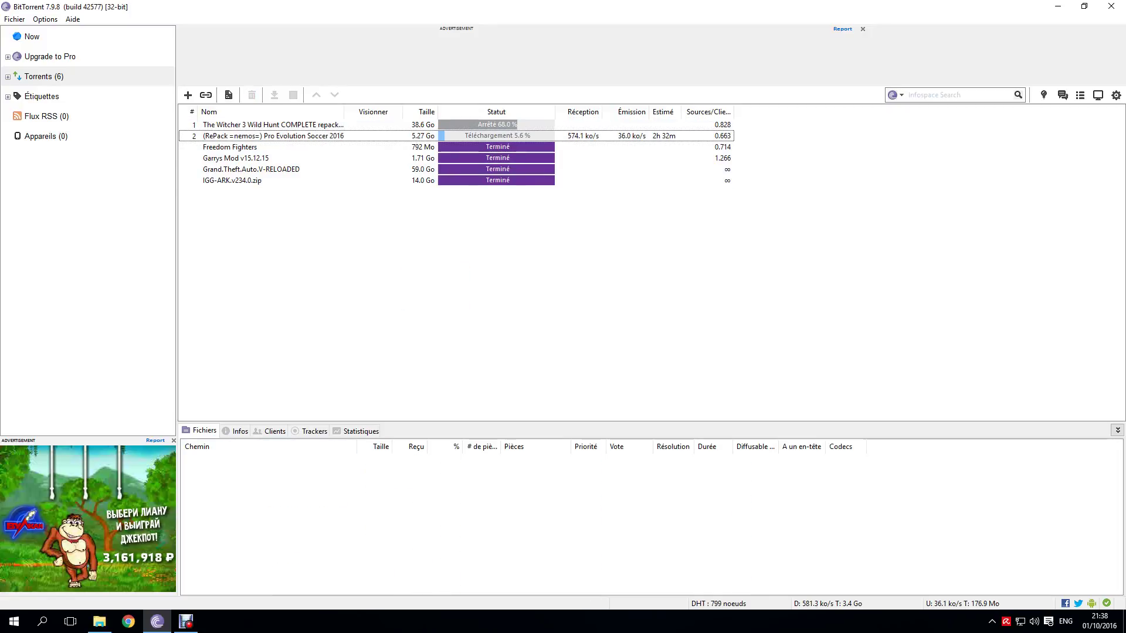
click(273, 135)
scroll(645, 522, down, 2)
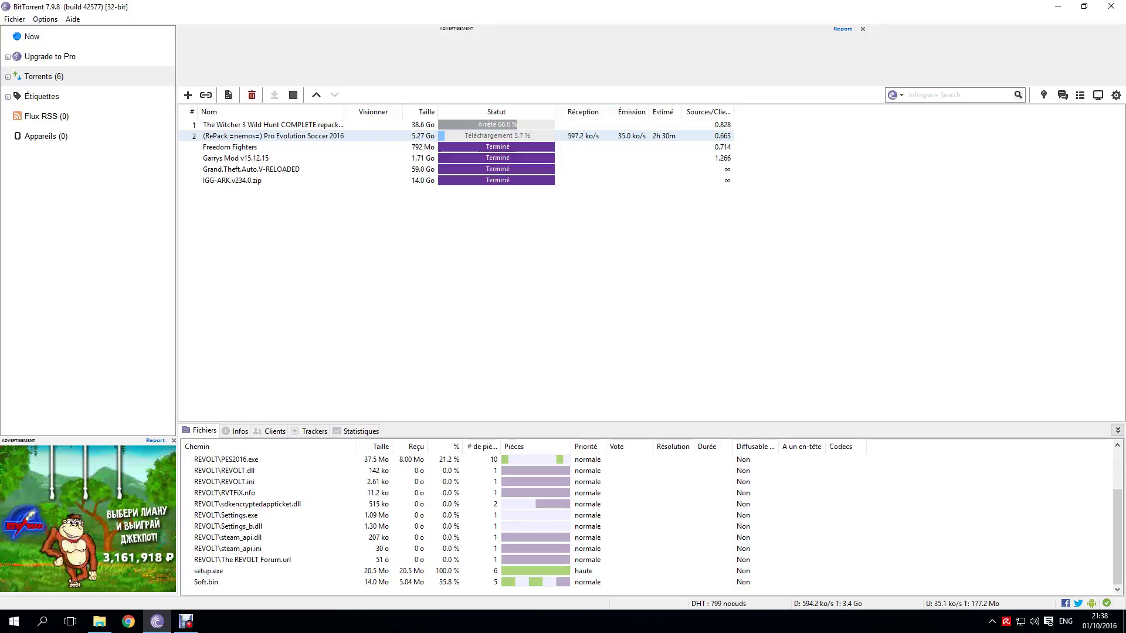
scroll(645, 522, up, 1)
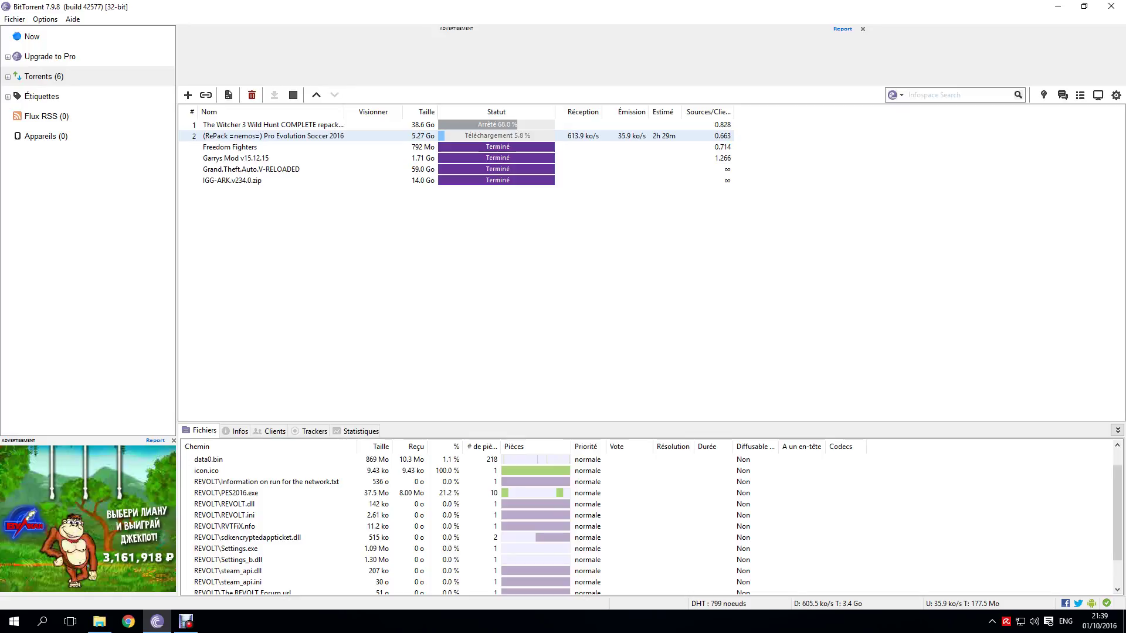
scroll(645, 519, down, 1)
click(239, 431)
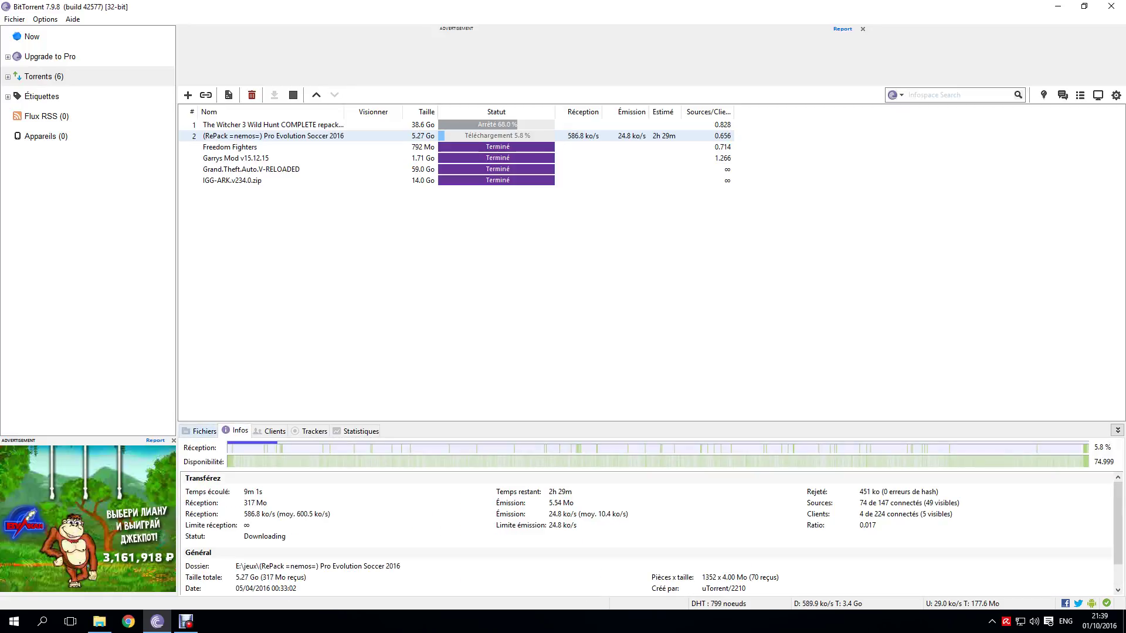
click(199, 431)
Step: Set the download priority of Soft.bin in the Pro Evolution Soccer 2016 torrent to Haute
scroll(645, 522, down, 2)
scroll(645, 522, up, 1)
scroll(645, 522, down, 1)
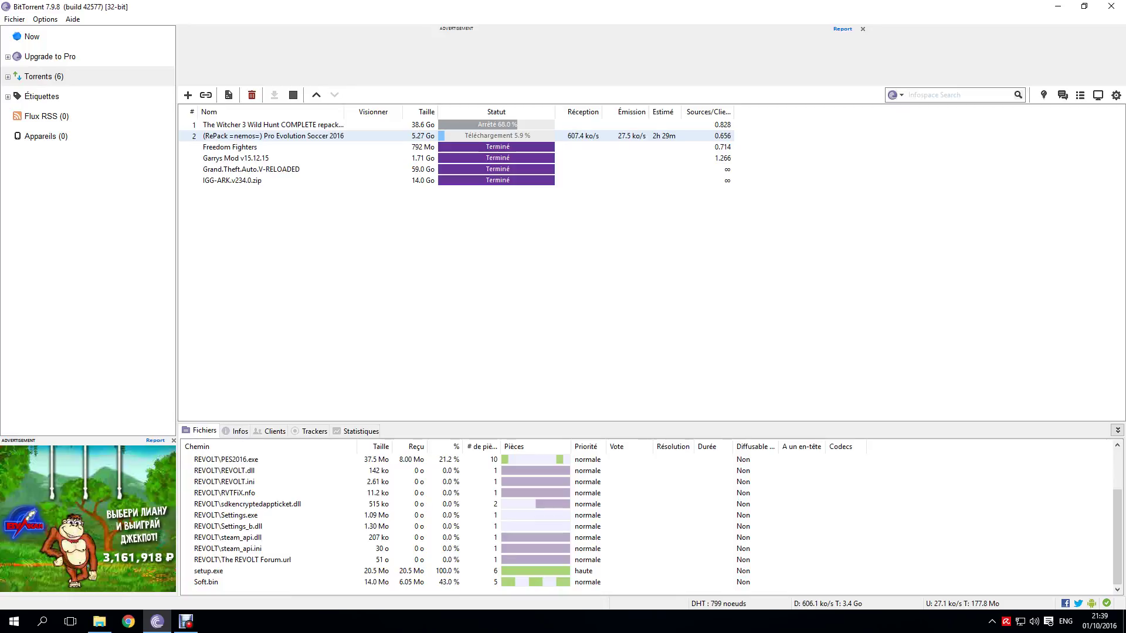
right_click(215, 580)
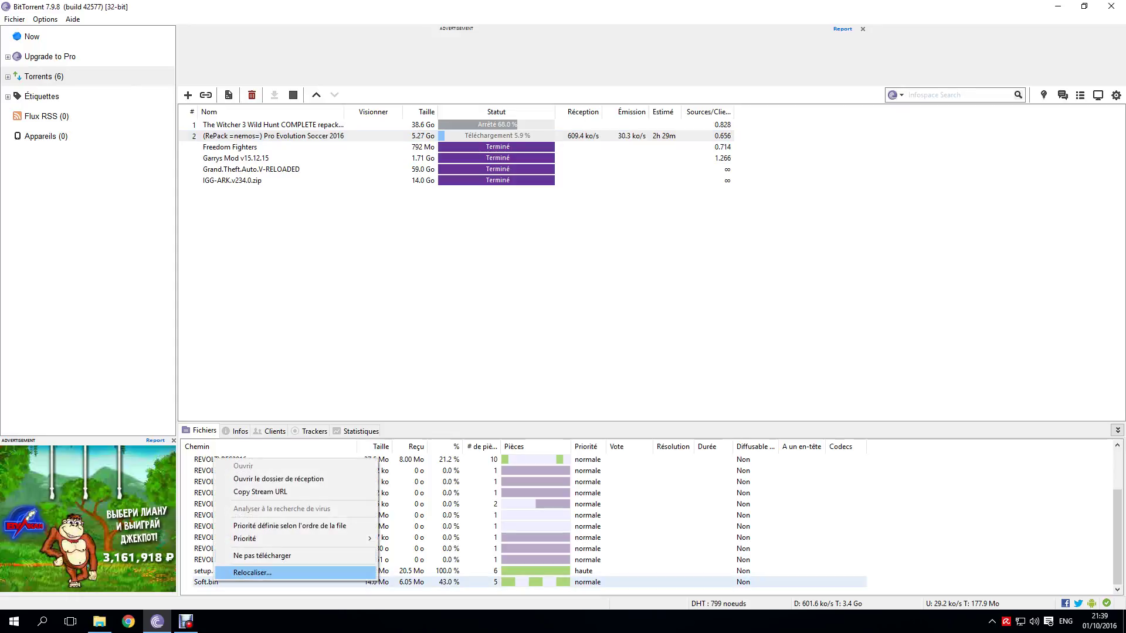
click(411, 538)
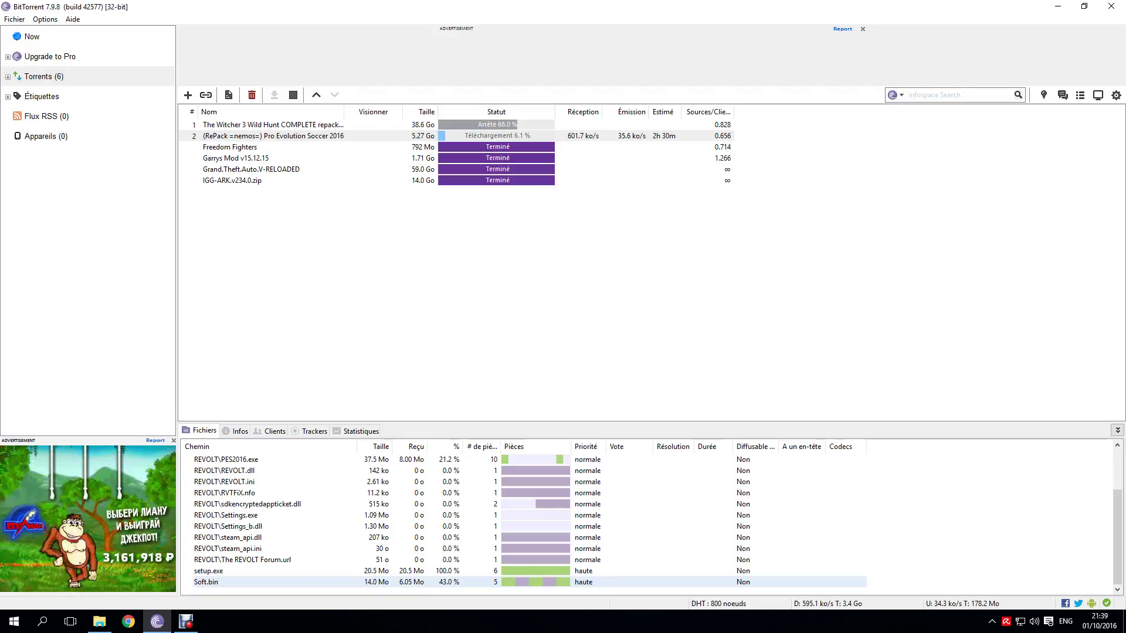
click(186, 622)
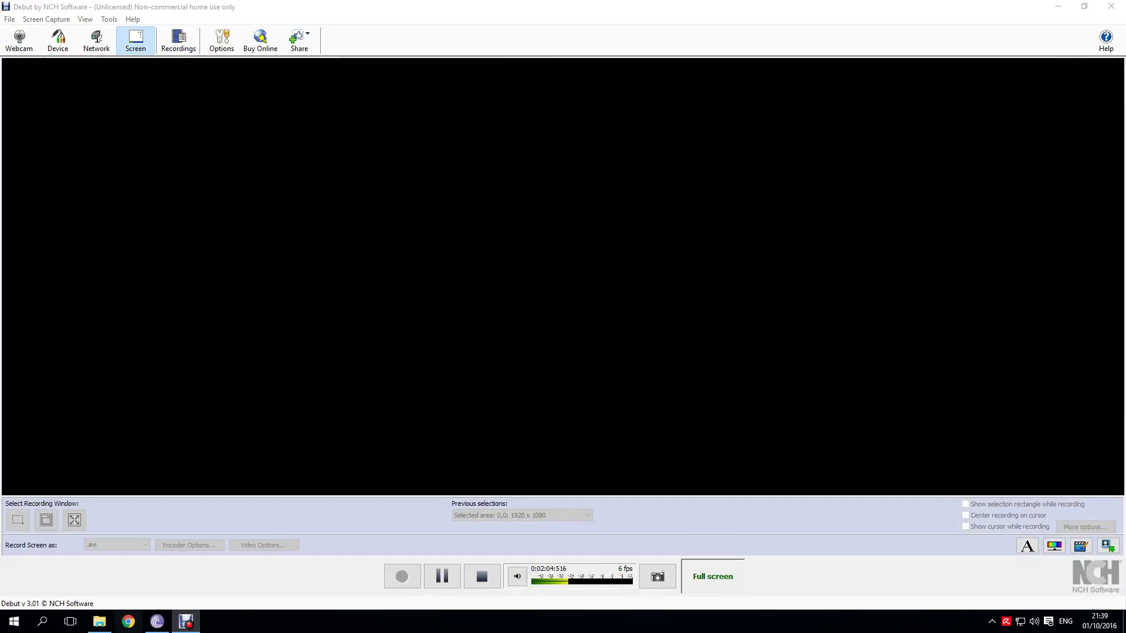
click(129, 622)
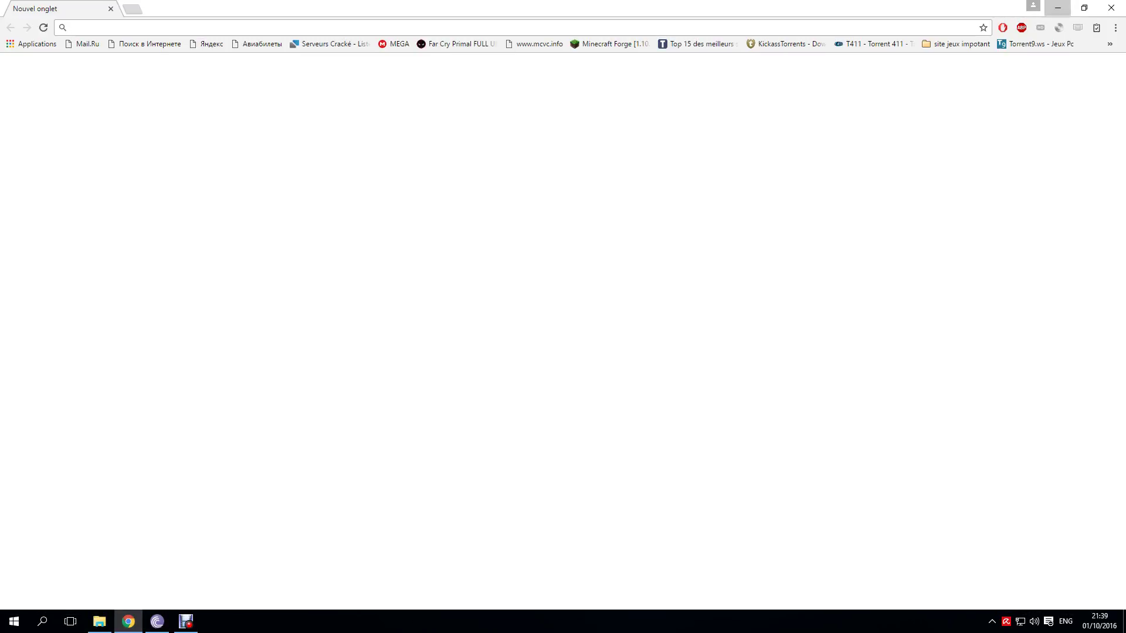
click(1058, 8)
click(129, 622)
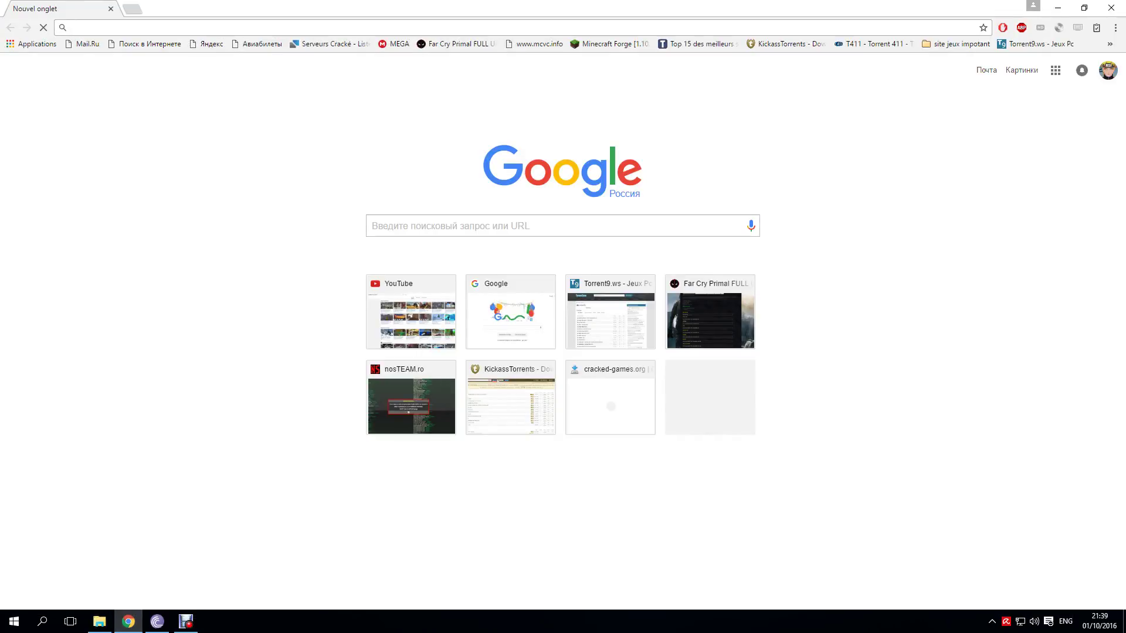
click(156, 622)
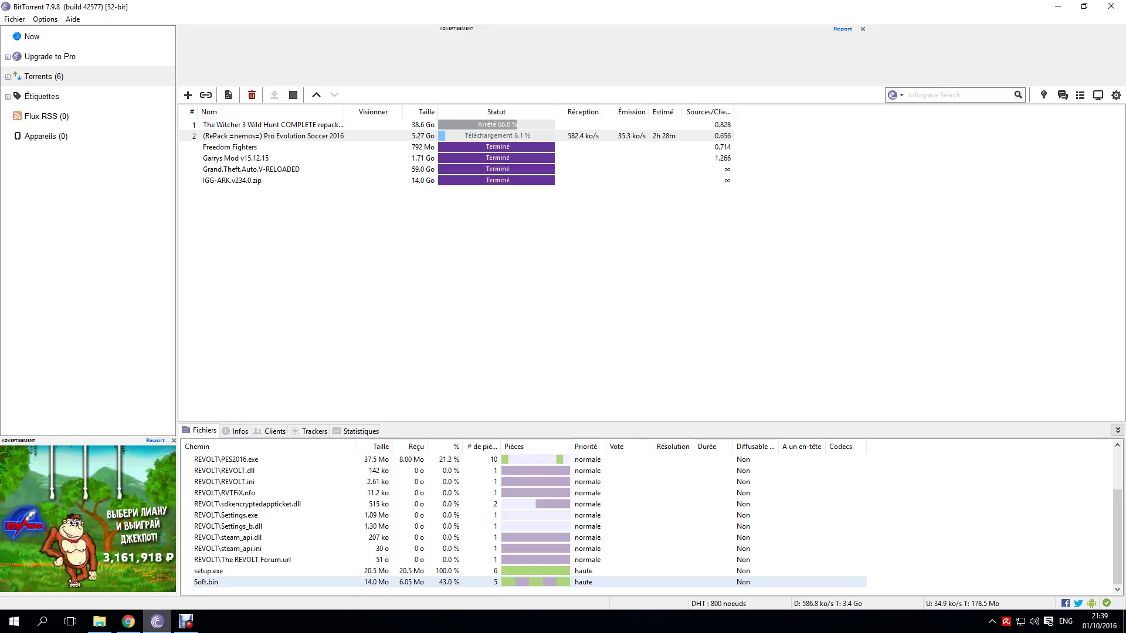
click(156, 622)
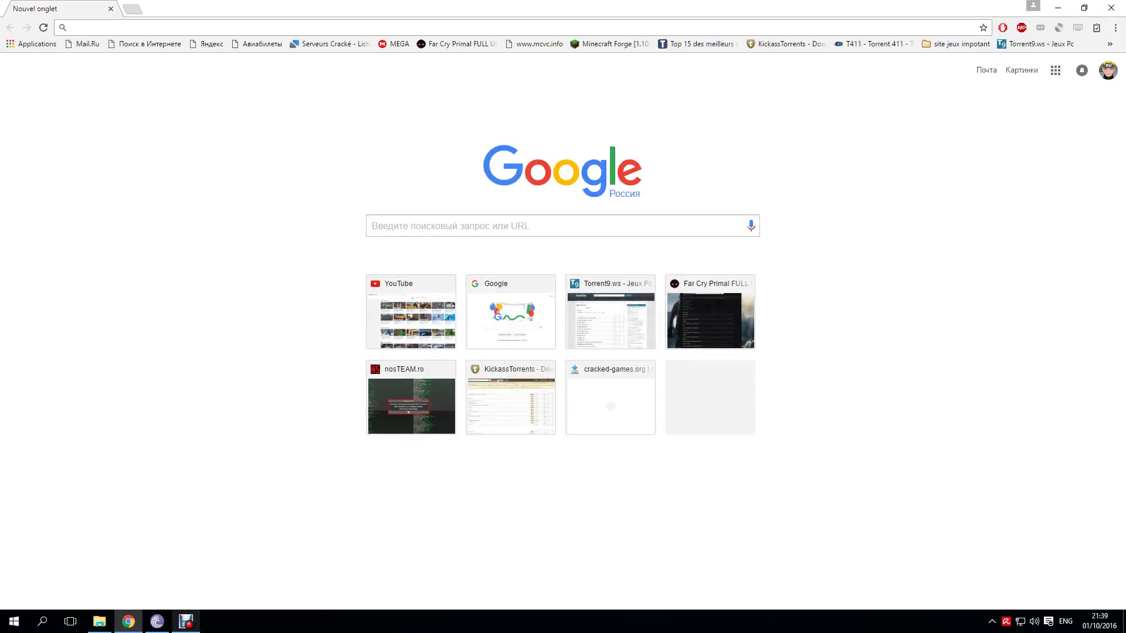
click(186, 622)
key(alt+Tab)
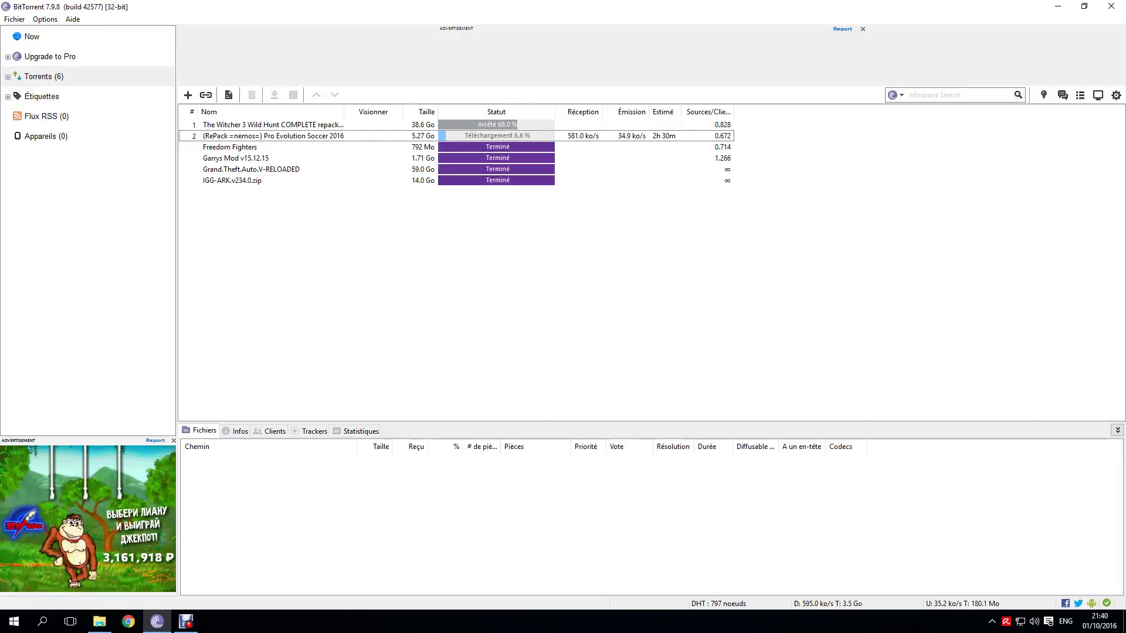
Step: Review the download progress and priority of each file in the Pro Evolution Soccer 2016 torrent, including the REVOLT files
click(273, 135)
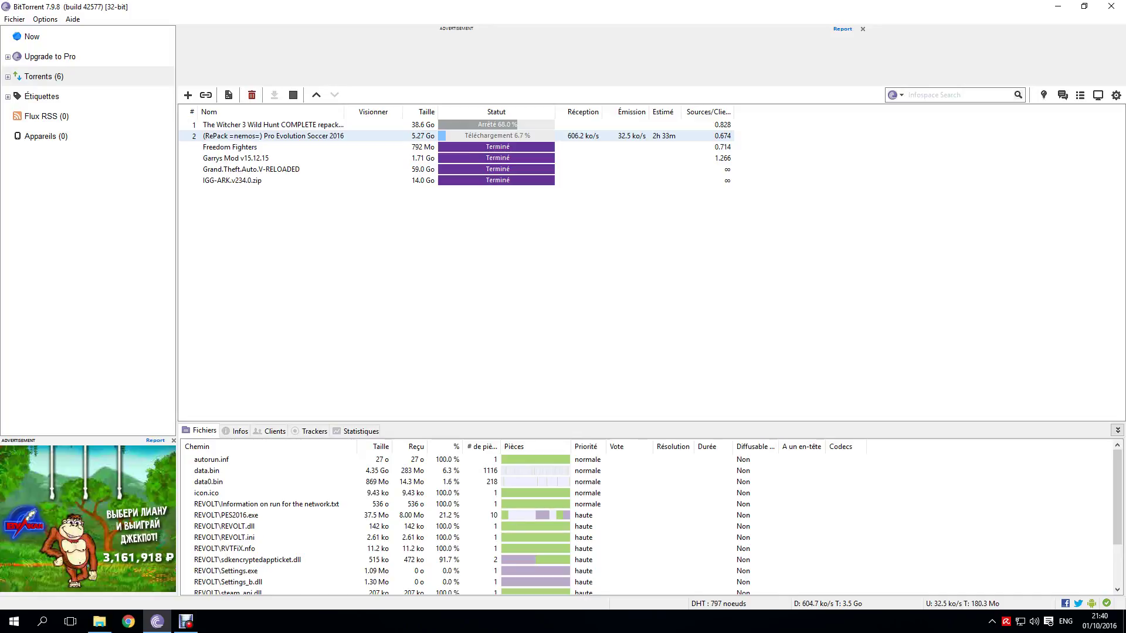
scroll(645, 522, down, 2)
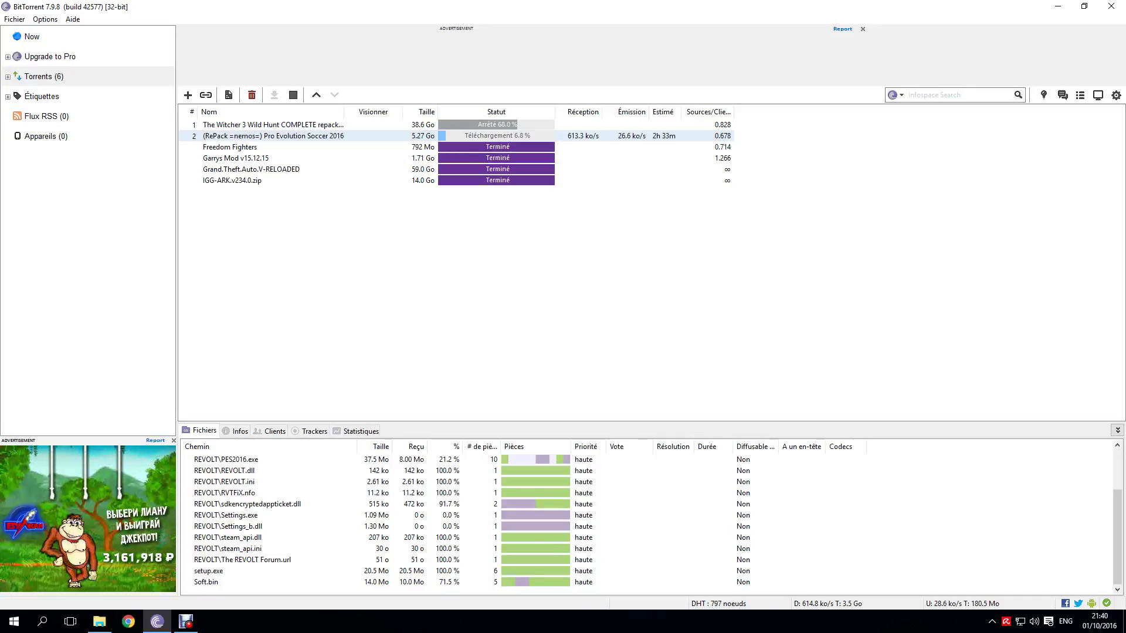
scroll(645, 522, up, 2)
scroll(646, 522, down, 2)
click(224, 470)
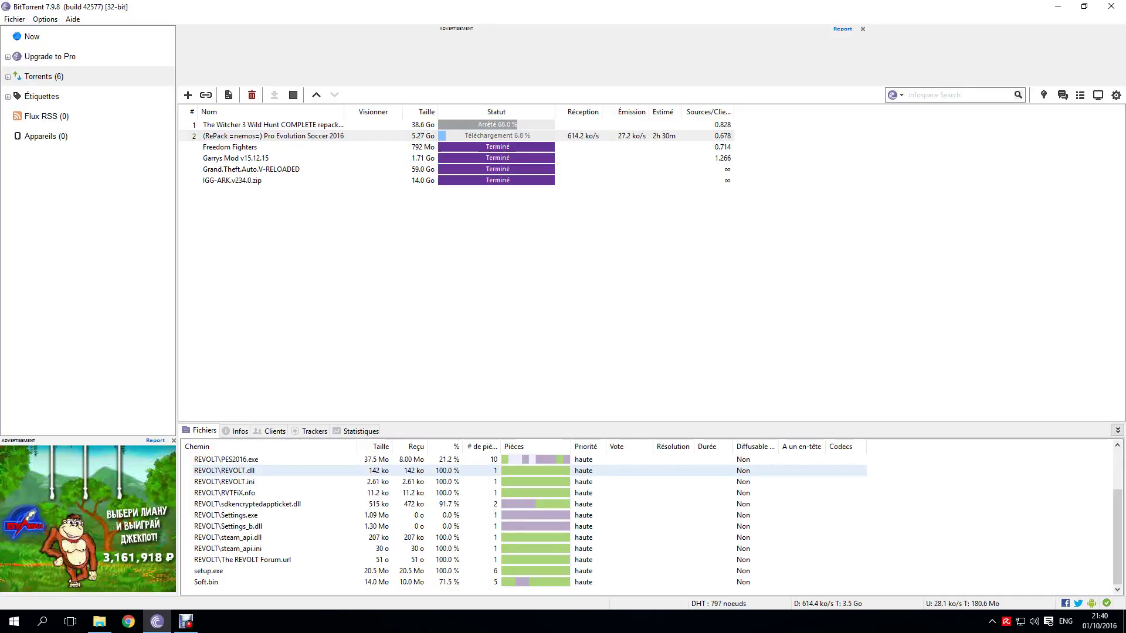
click(226, 459)
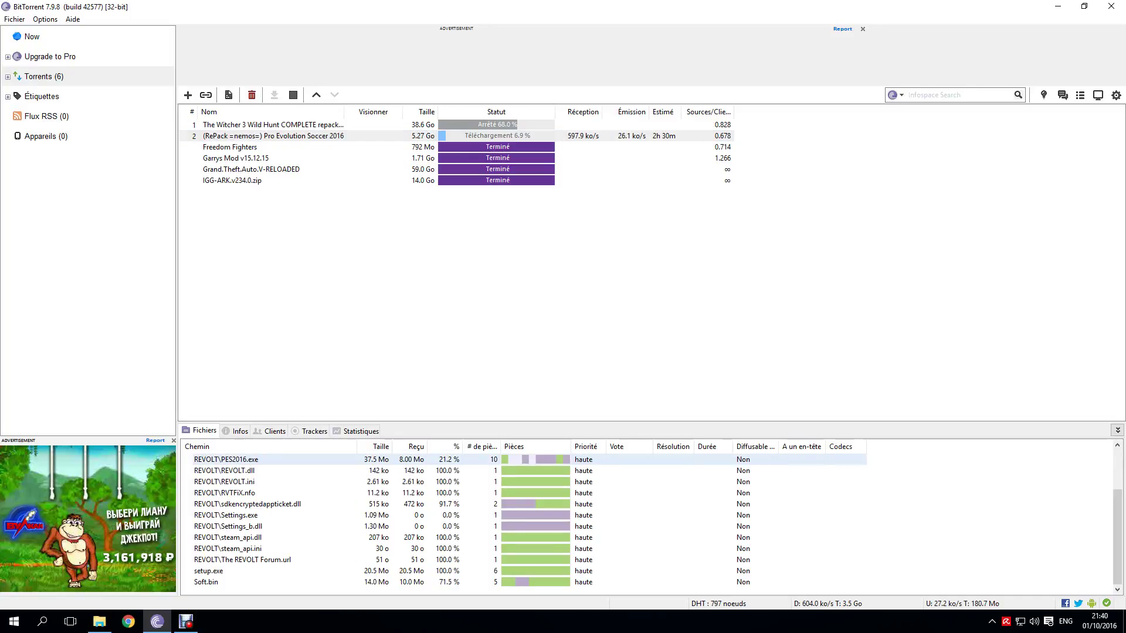
click(224, 470)
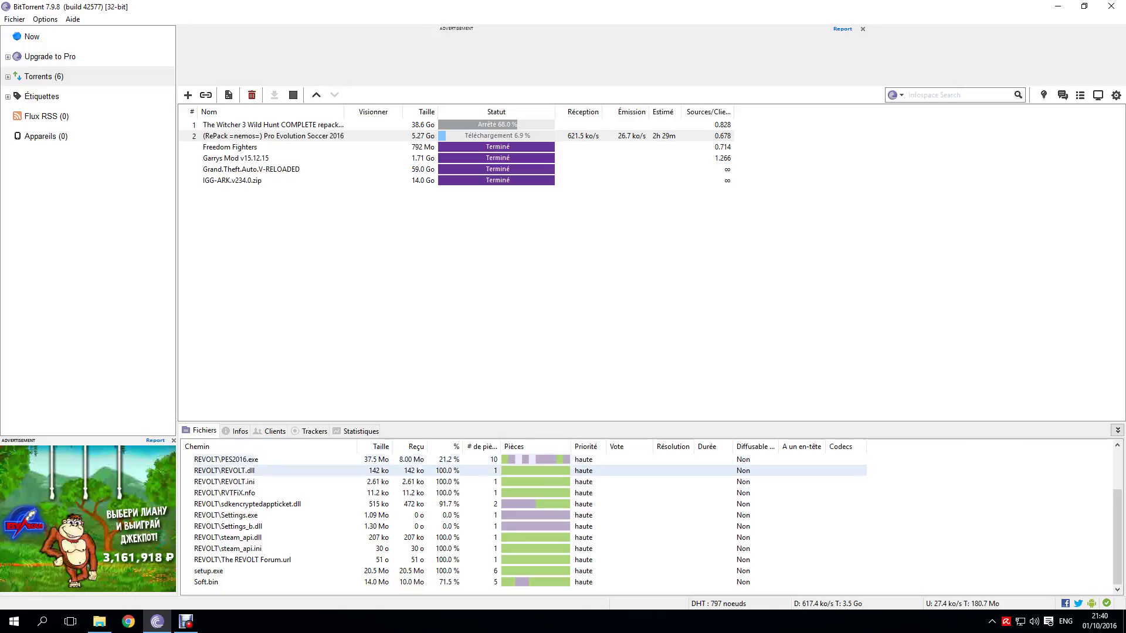
click(224, 481)
click(224, 492)
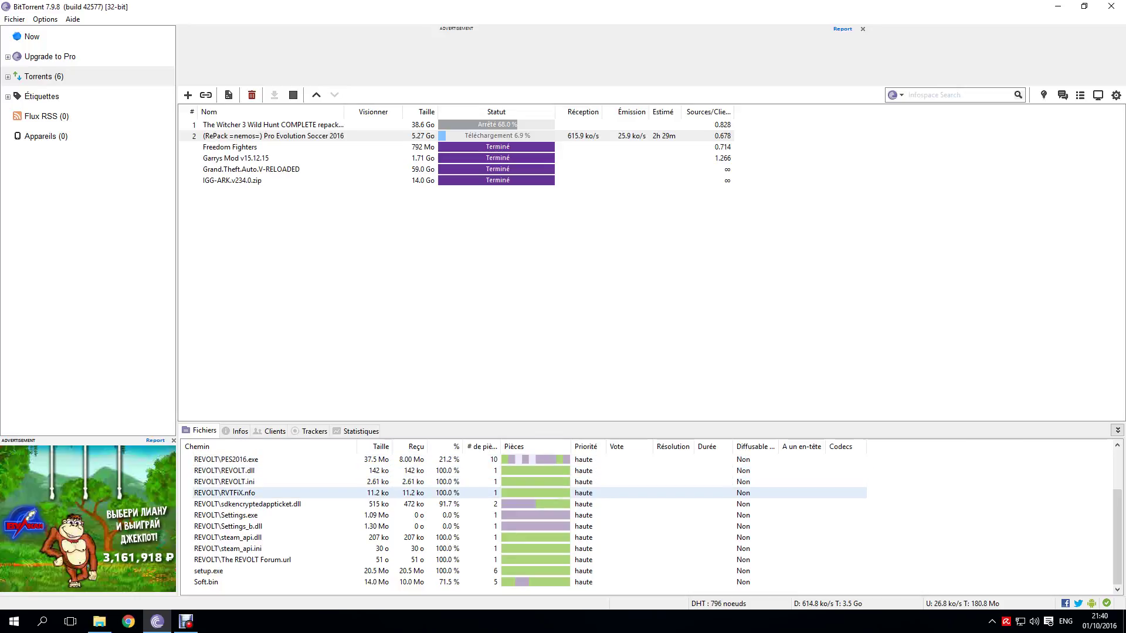
scroll(523, 520, up, 2)
scroll(523, 521, down, 2)
scroll(524, 521, up, 2)
scroll(523, 521, down, 1)
scroll(523, 521, up, 1)
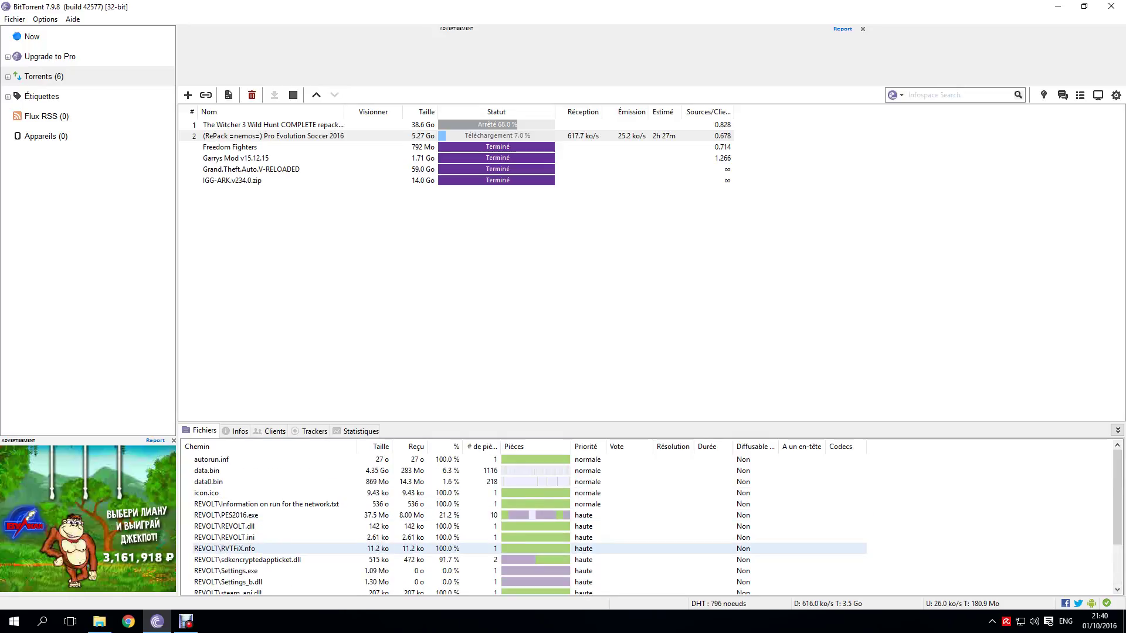
Step: Examine the size, progress and priority of data.bin and data0.bin in the Pro Evolution Soccer 2016 torrent
click(208, 481)
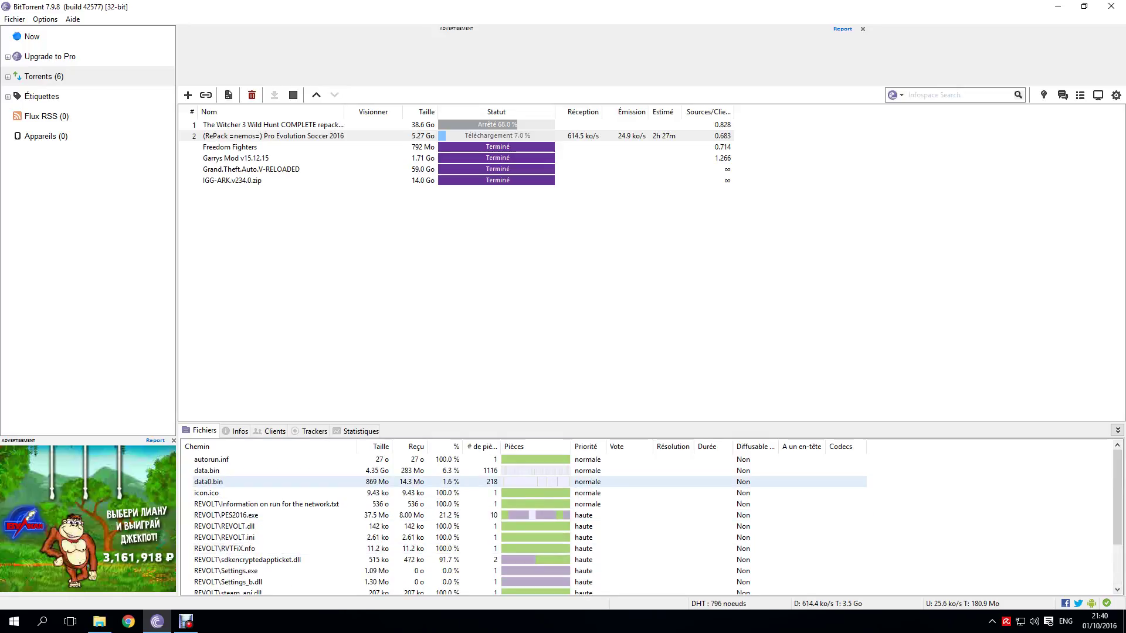
click(206, 470)
click(206, 493)
click(209, 482)
click(206, 470)
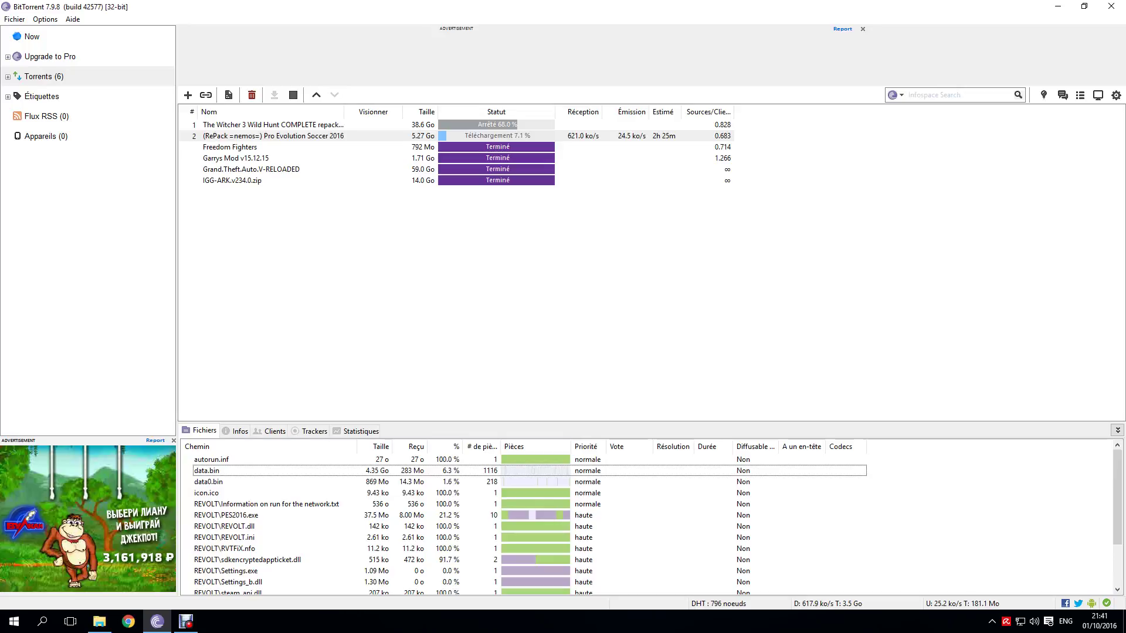
Step: Set the download priority of the "Open only part1" file in the Witcher 3 Wild Hunt torrent to Haute
click(273, 124)
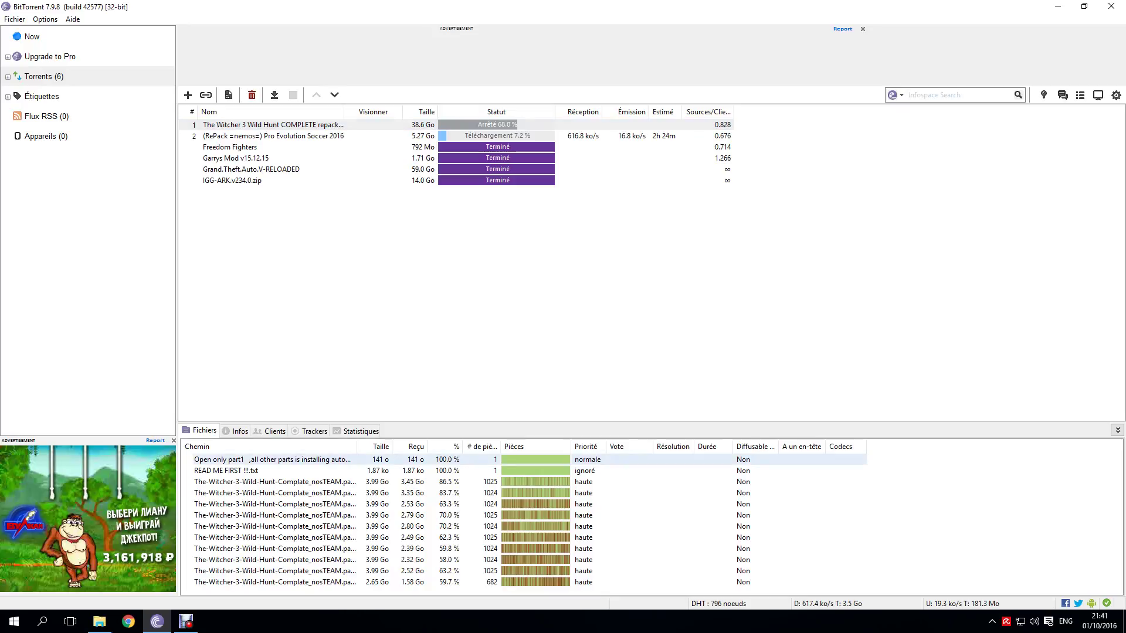
right_click(579, 459)
mouse_move(612, 539)
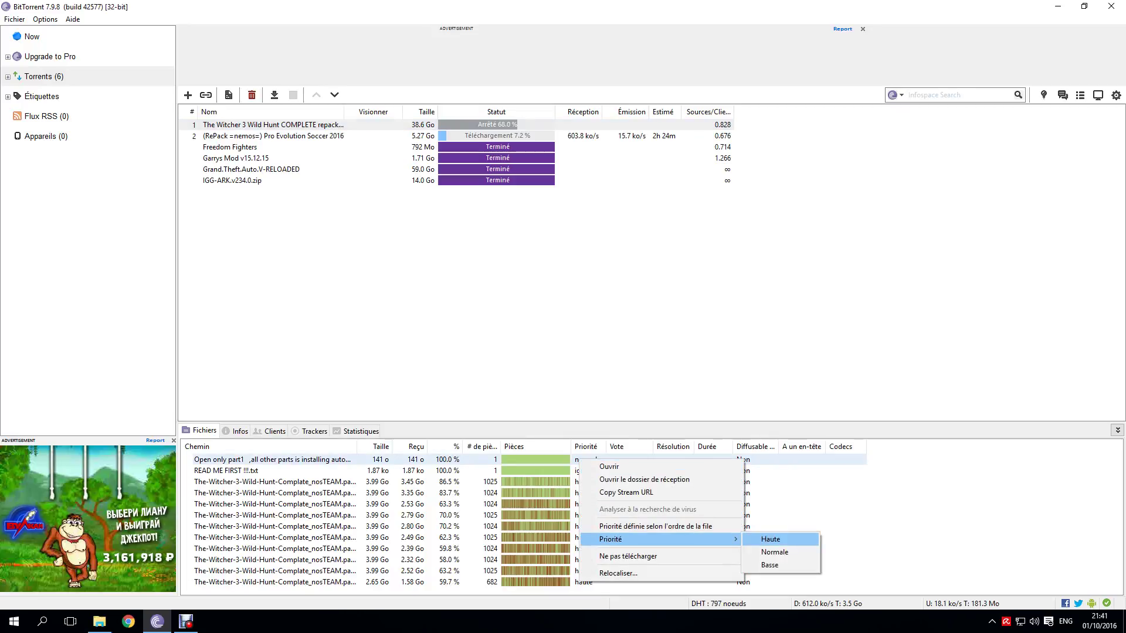
click(770, 540)
click(186, 621)
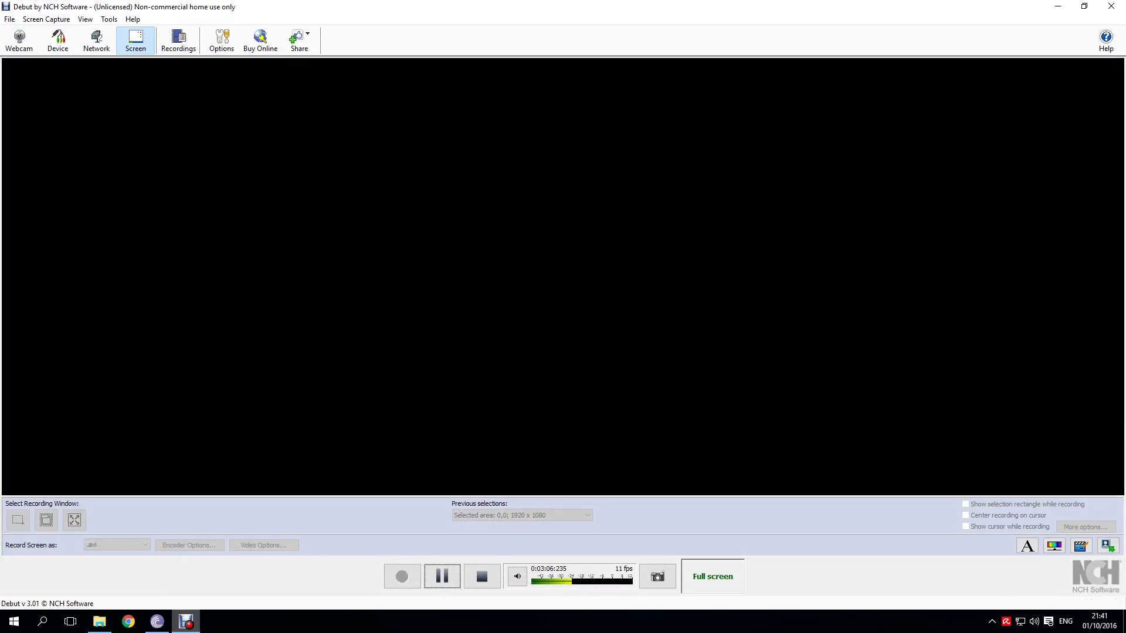
click(186, 621)
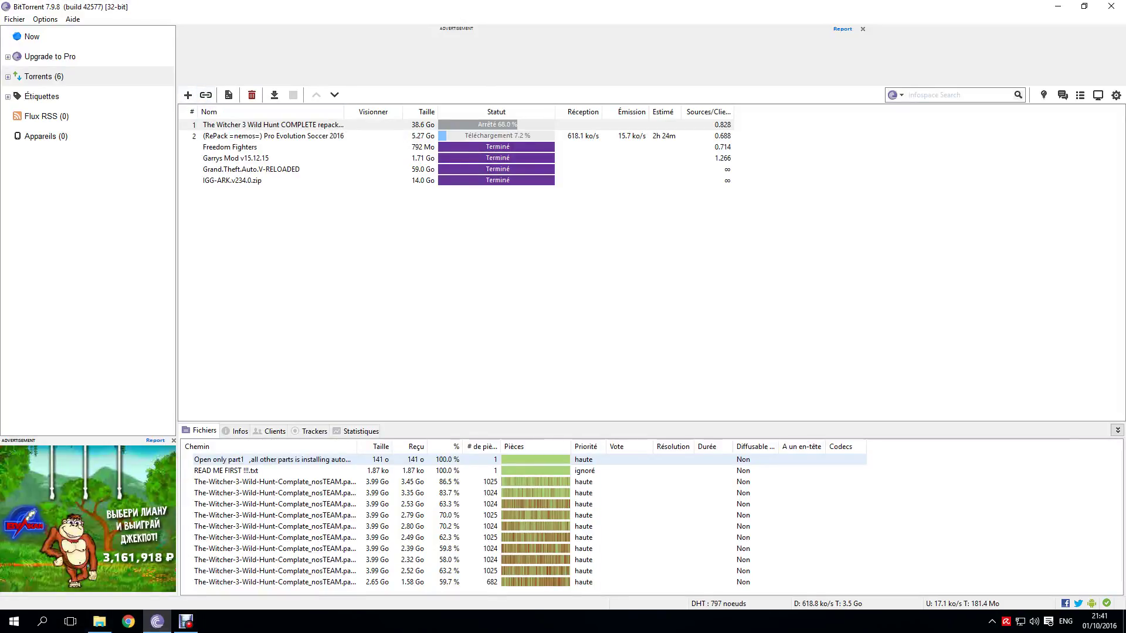
Step: Compare the file lists of the Pro Evolution Soccer 2016 and IGG-ARK.v234.0.zip torrents
click(273, 136)
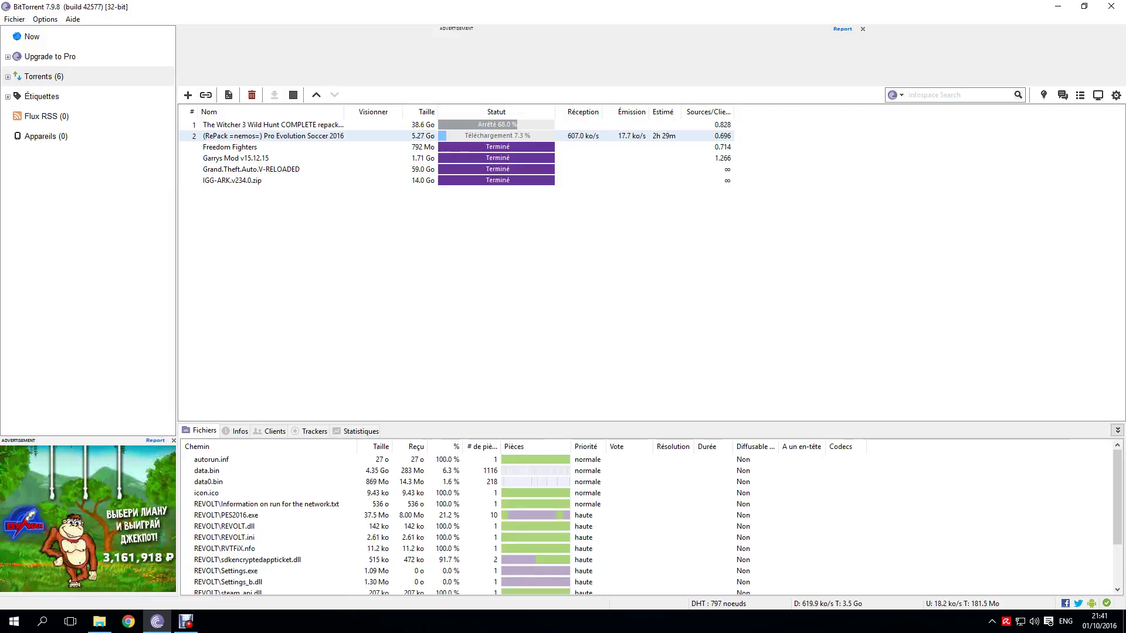
scroll(645, 522, down, 2)
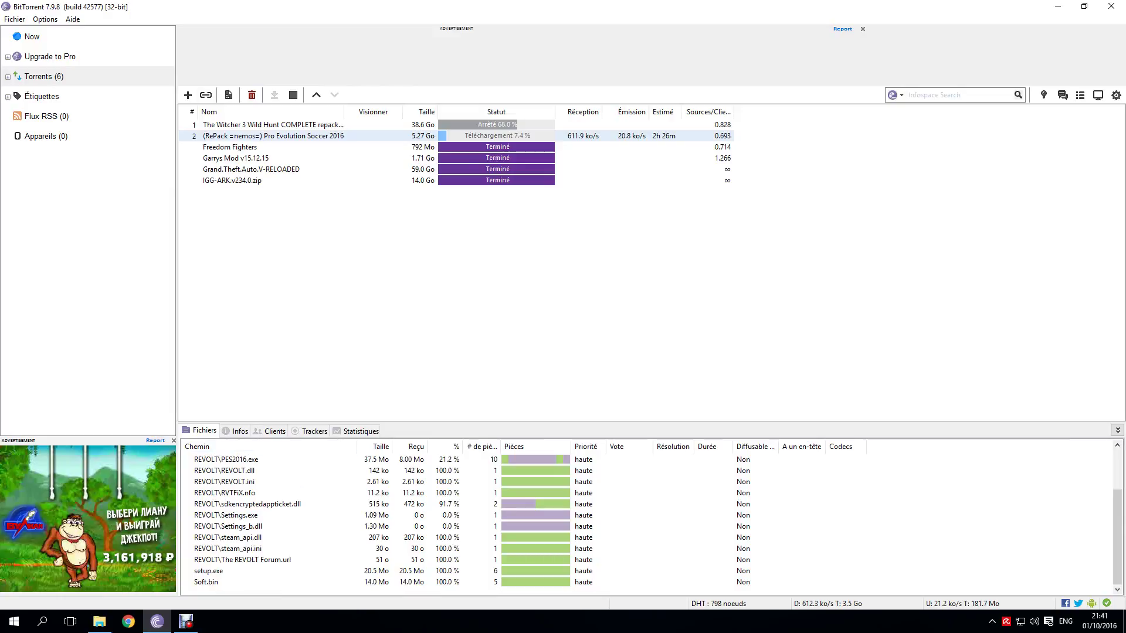
click(232, 180)
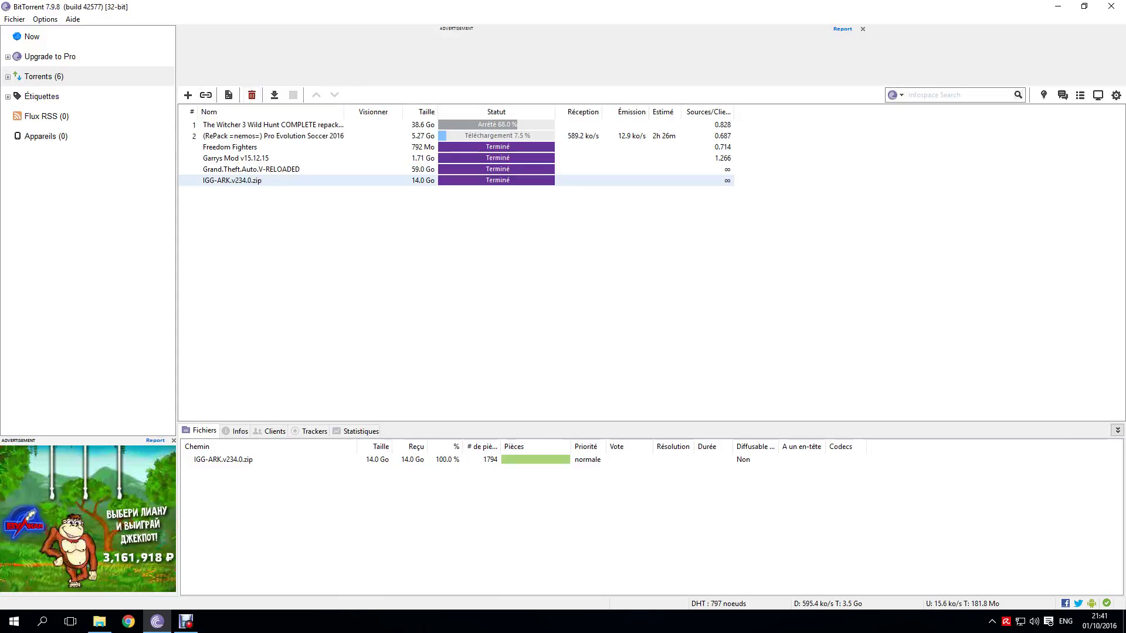
click(273, 136)
scroll(645, 522, down, 2)
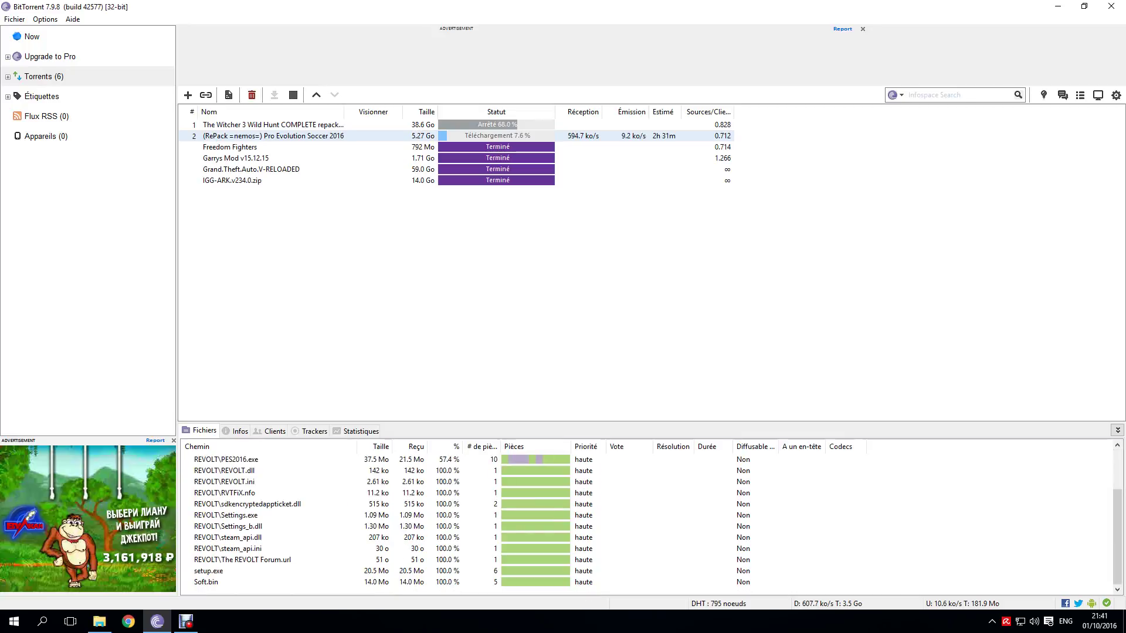
Step: Set the download priority of setup.exe in the Pro Evolution Soccer 2016 torrent to Haute
click(242, 571)
right_click(242, 571)
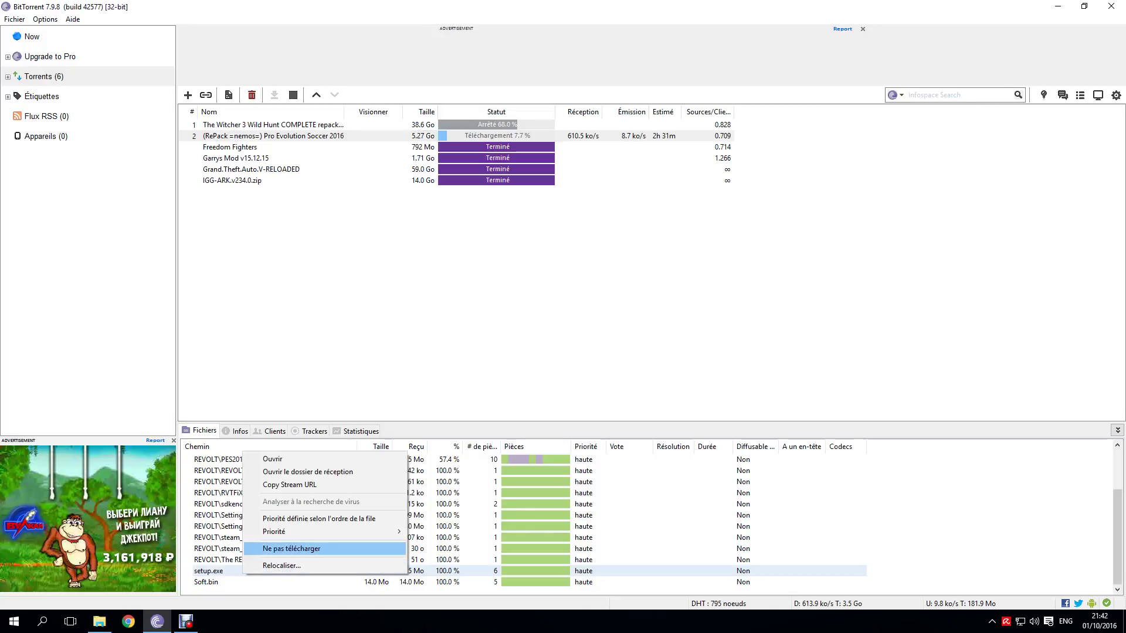
mouse_move(305, 532)
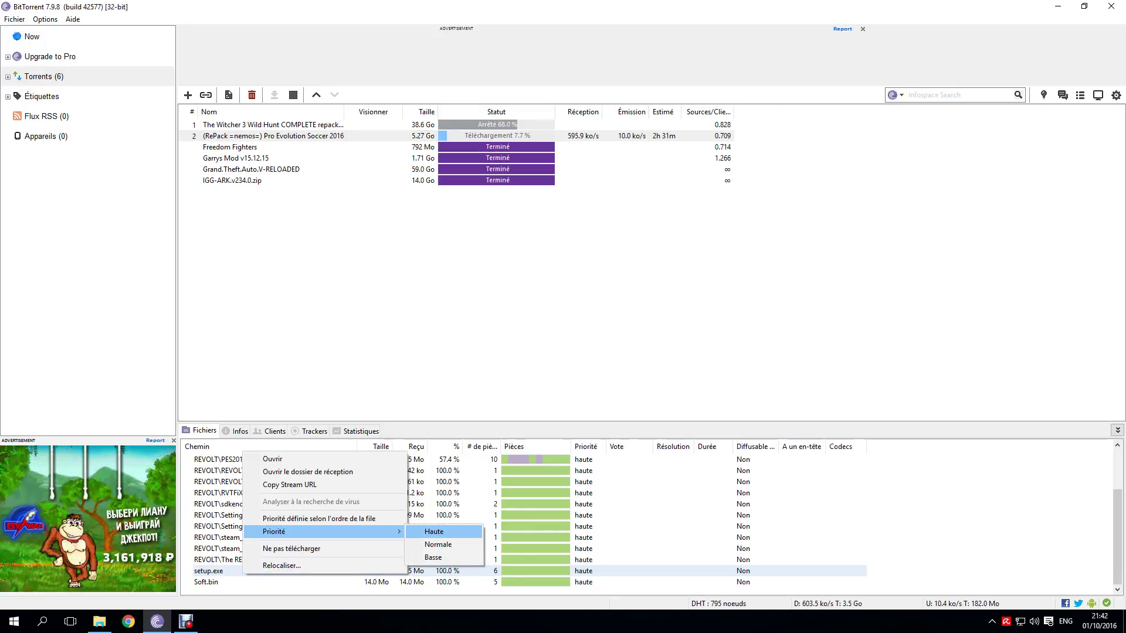
click(434, 532)
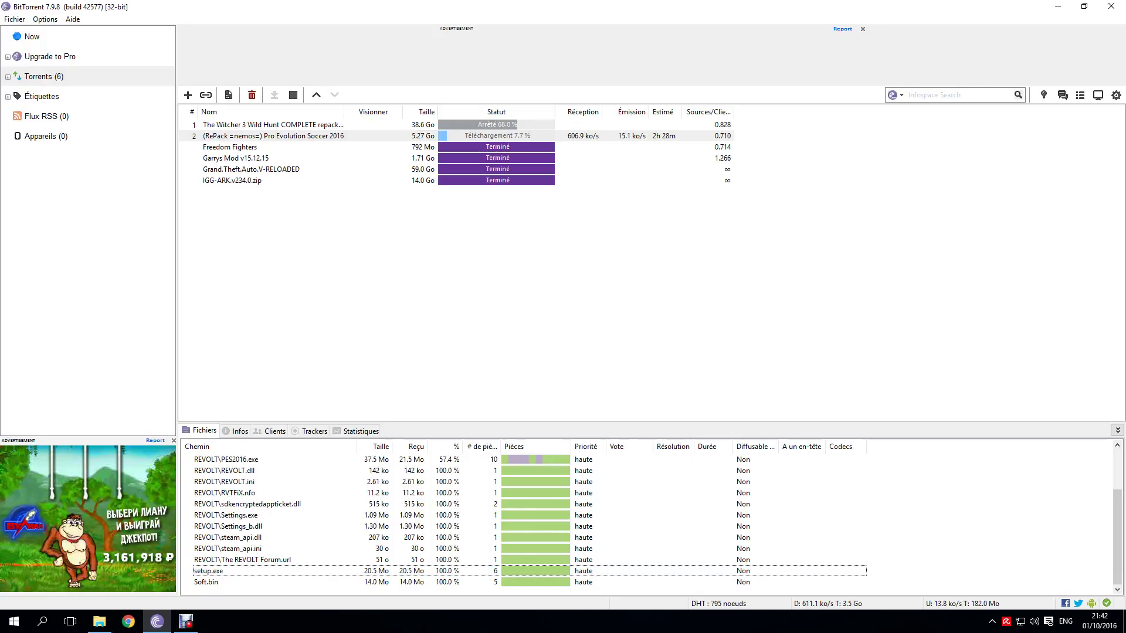
Step: Check the received percentage and priority of all Pro Evolution Soccer 2016 files, from autorun.inf through Soft.bin
scroll(645, 522, up, 2)
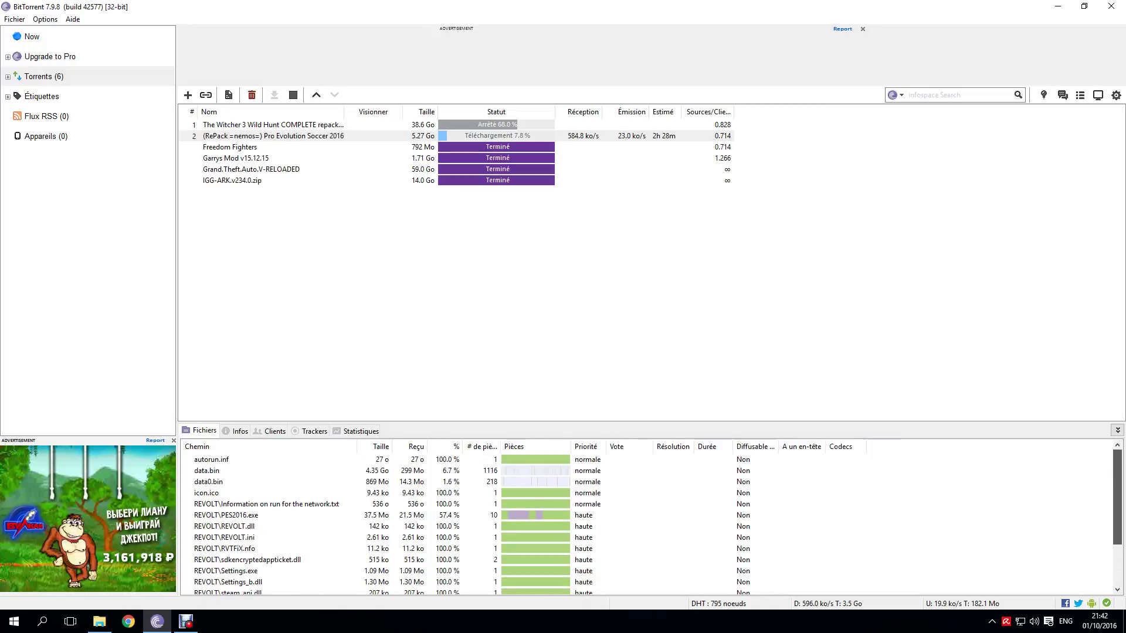
scroll(645, 522, down, 2)
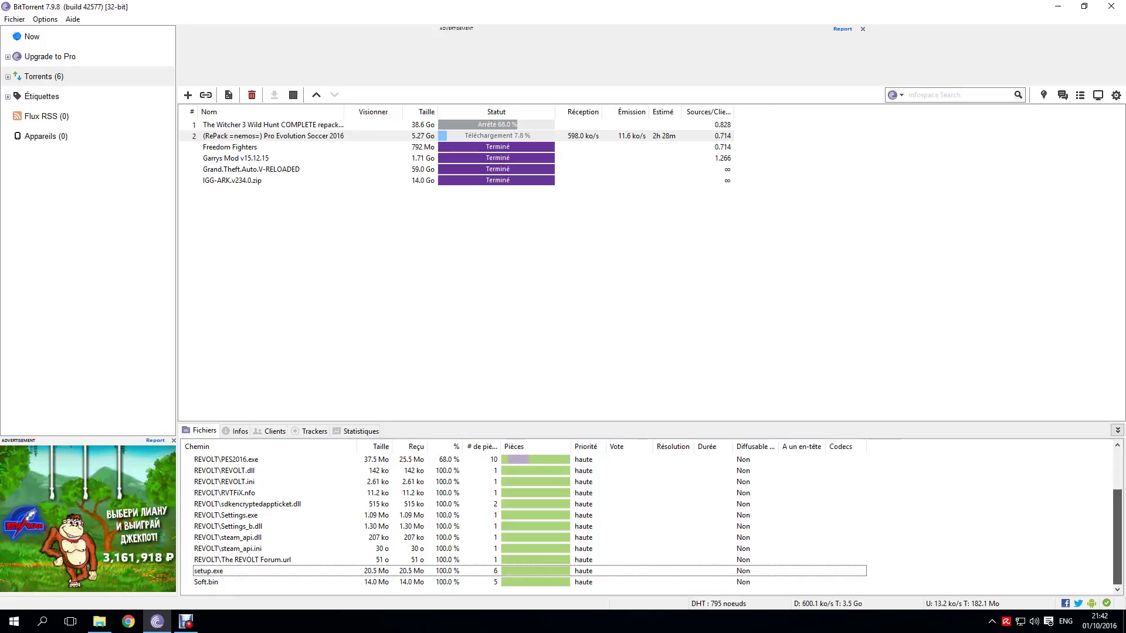
scroll(645, 522, up, 2)
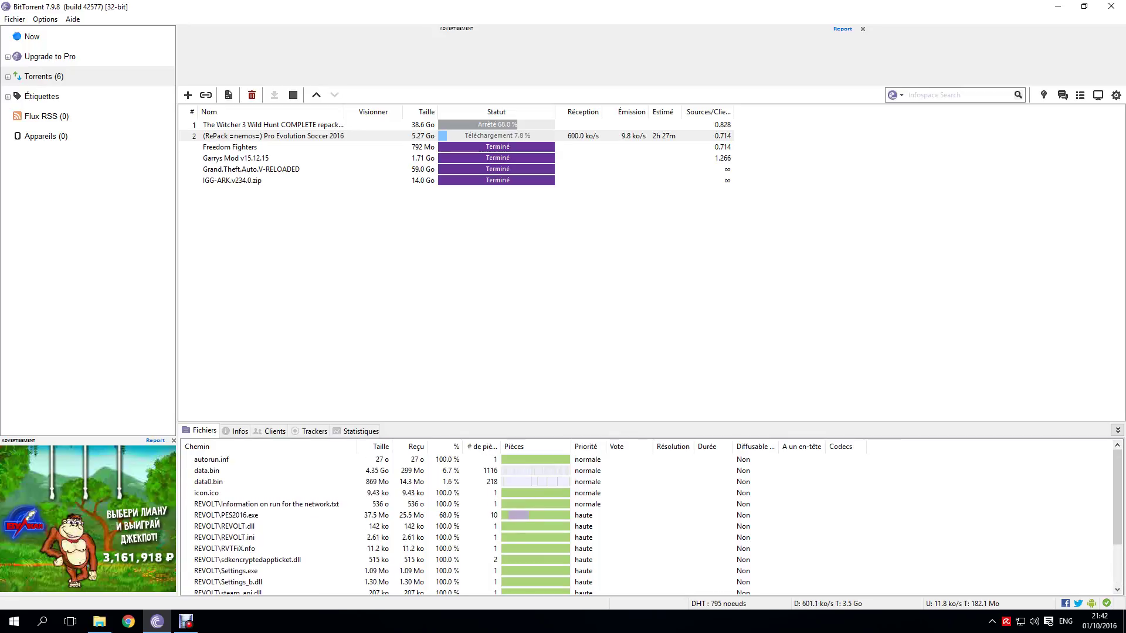
scroll(645, 522, down, 2)
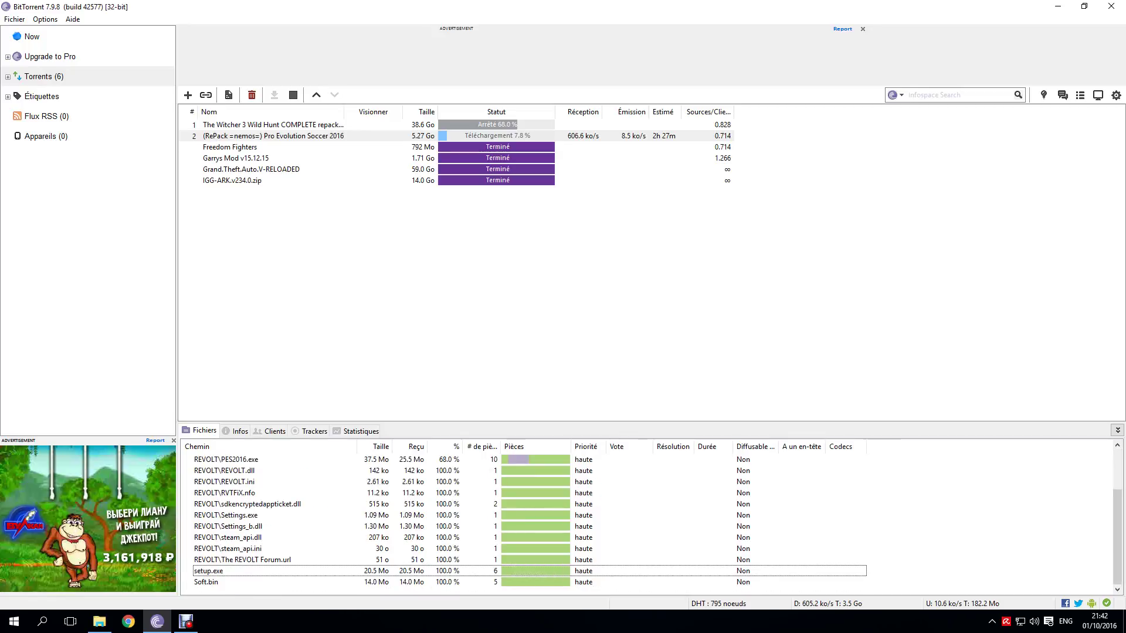
scroll(528, 522, up, 2)
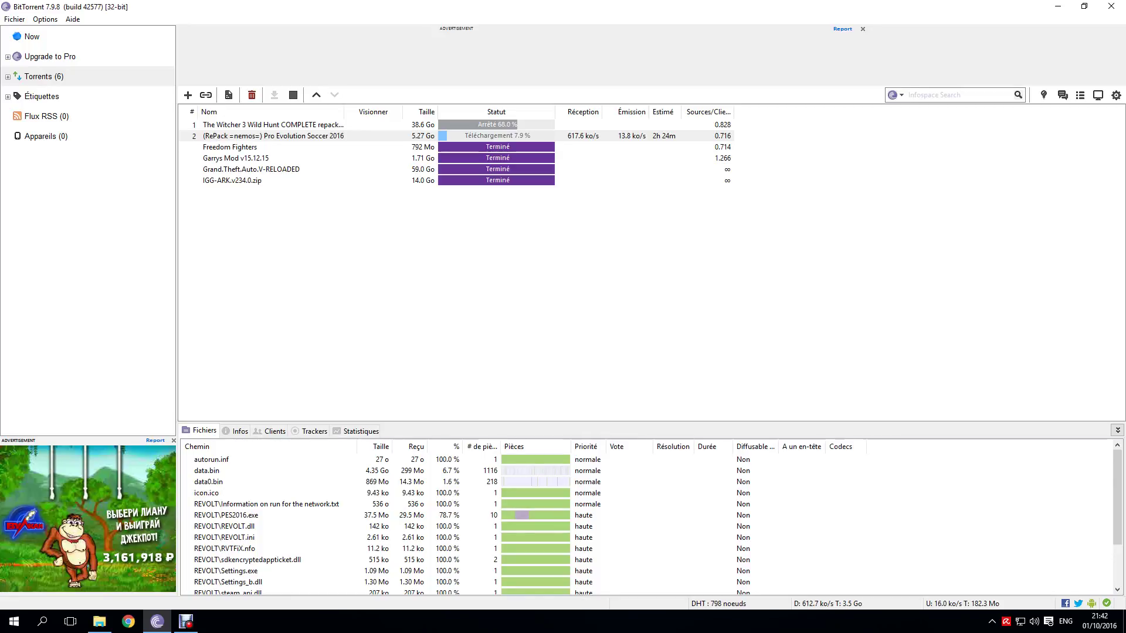
Step: Mark READ ME FIRST !!!.txt in the Witcher 3 Wild Hunt torrent as Ne pas télécharger
click(272, 125)
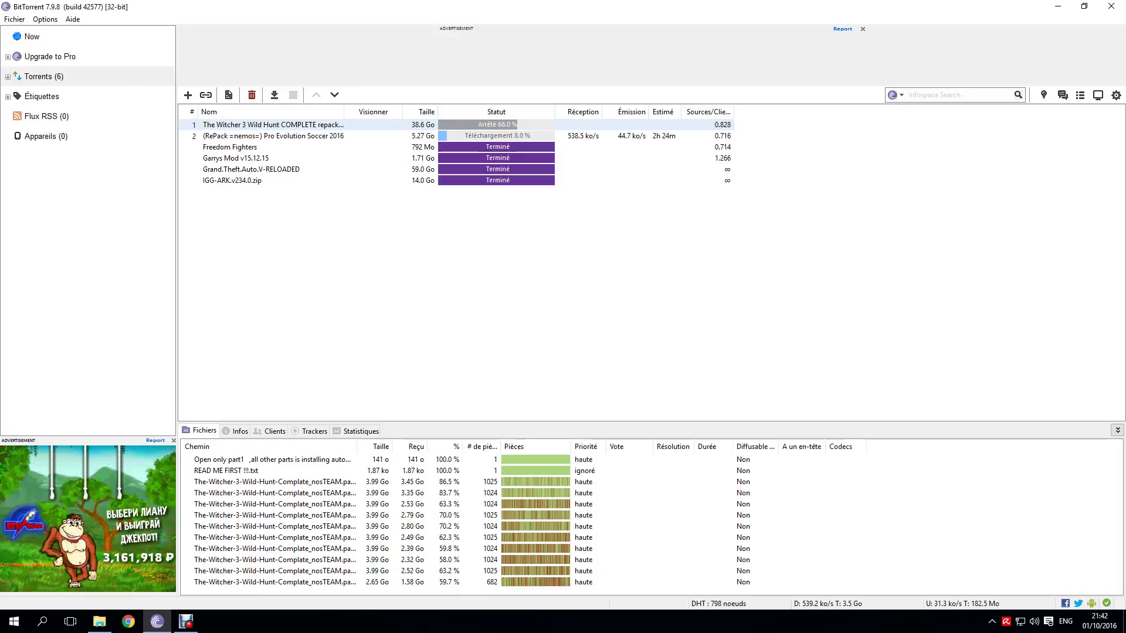
right_click(534, 470)
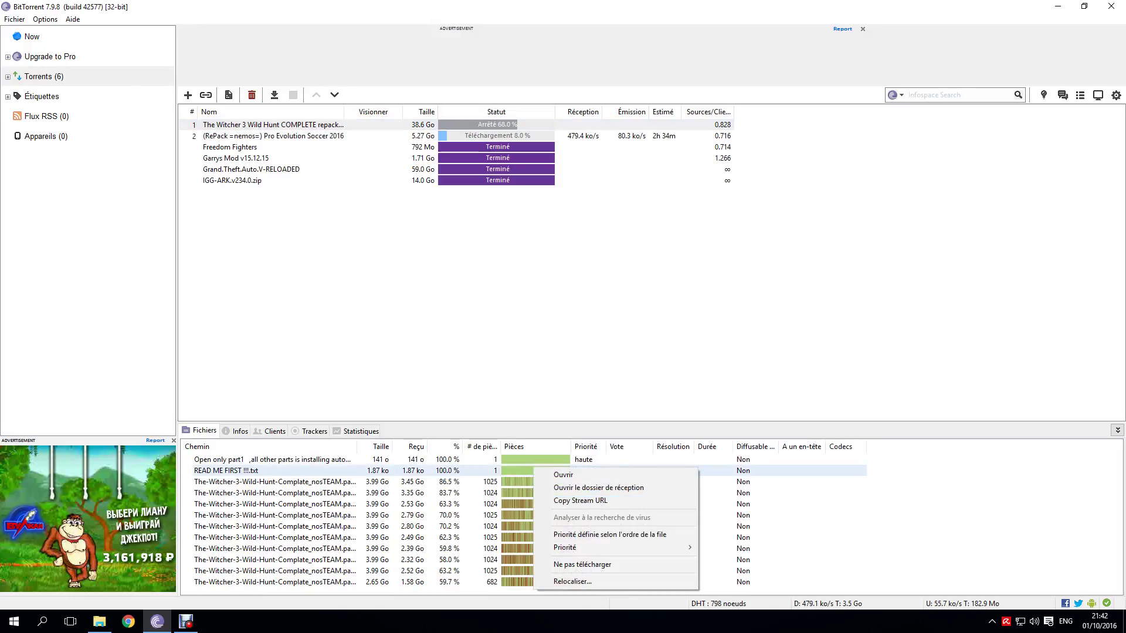
click(580, 564)
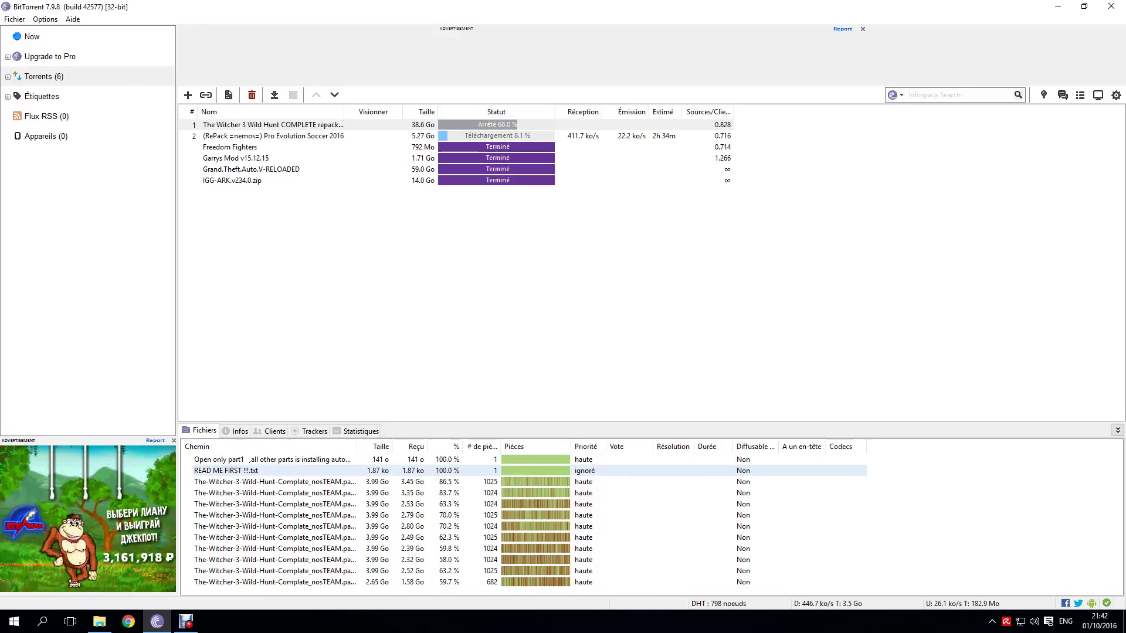
Step: Return to the Pro Evolution Soccer 2016 torrent and check how far its REVOLT files have downloaded
click(273, 135)
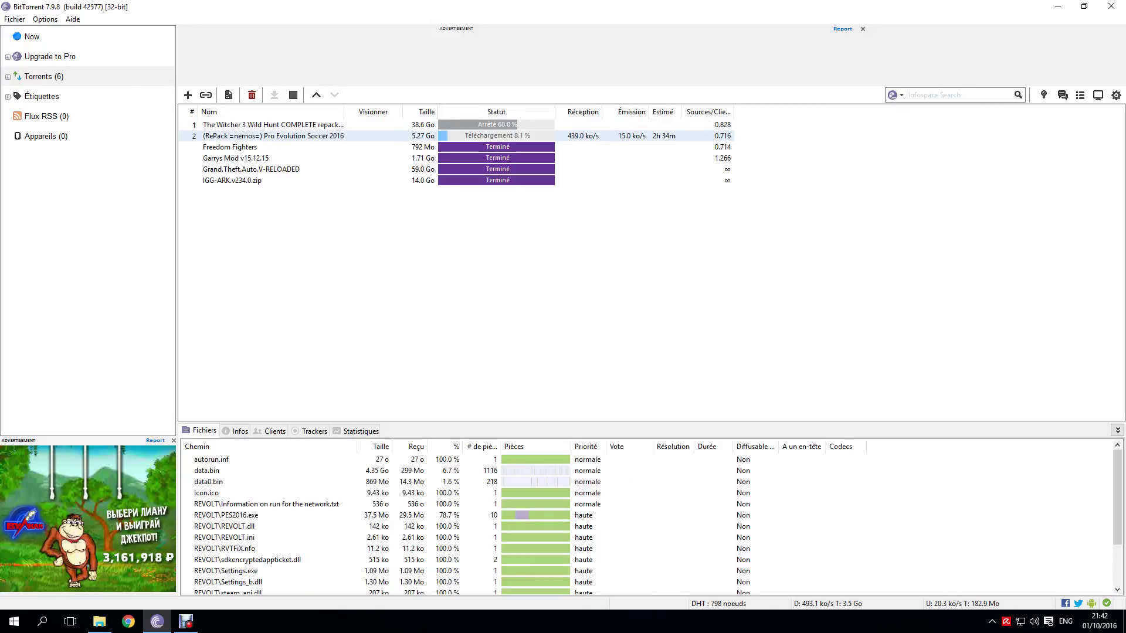
scroll(645, 518, down, 2)
scroll(645, 519, up, 1)
Step: Switch to File Explorer and inspect the downloaded REVOLT folder, including PES2016, then return to its parent folder
click(99, 621)
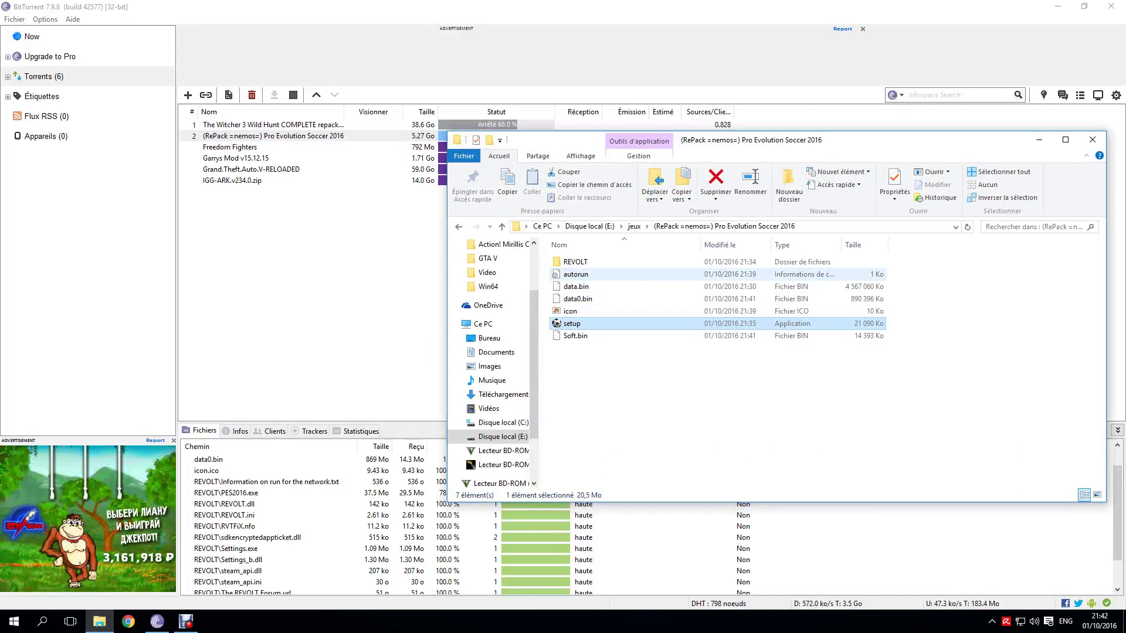
double_click(575, 261)
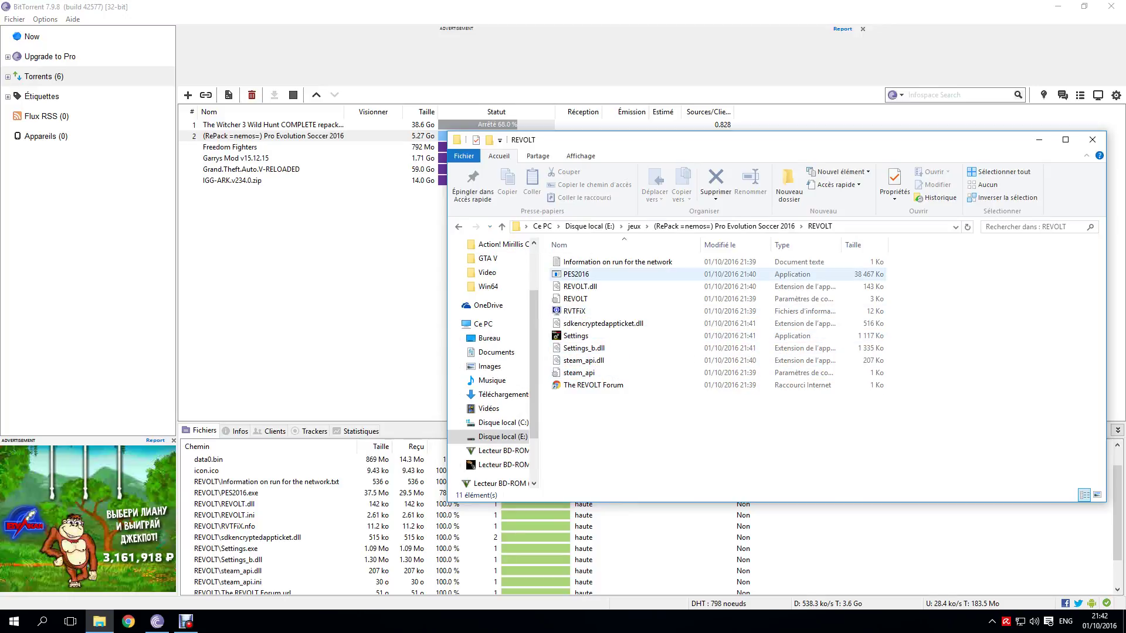
click(575, 273)
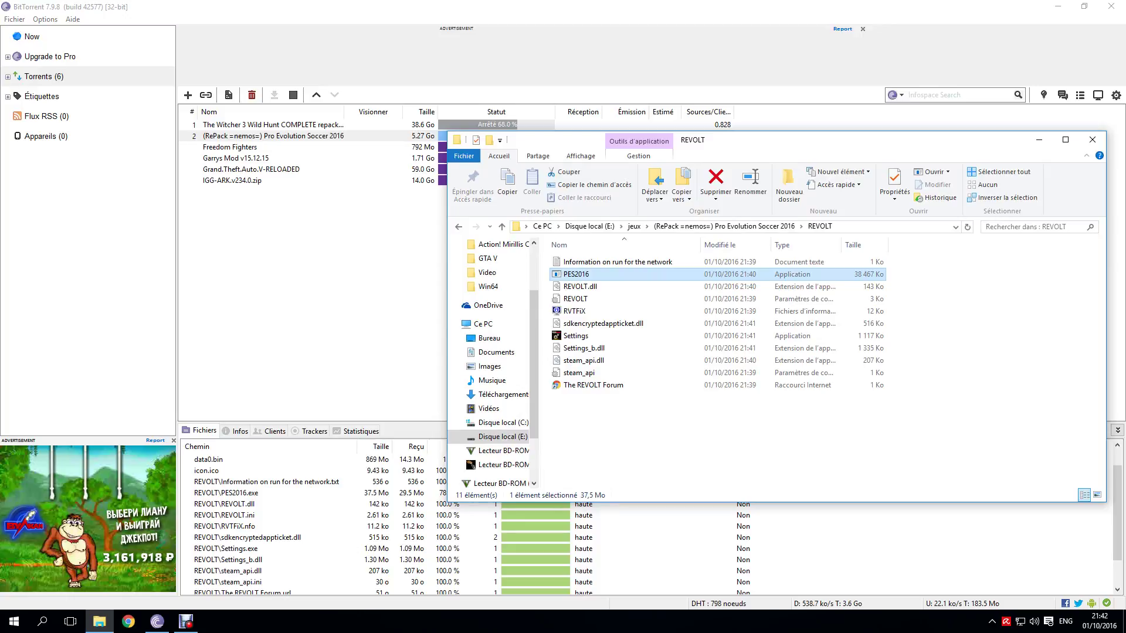
click(459, 227)
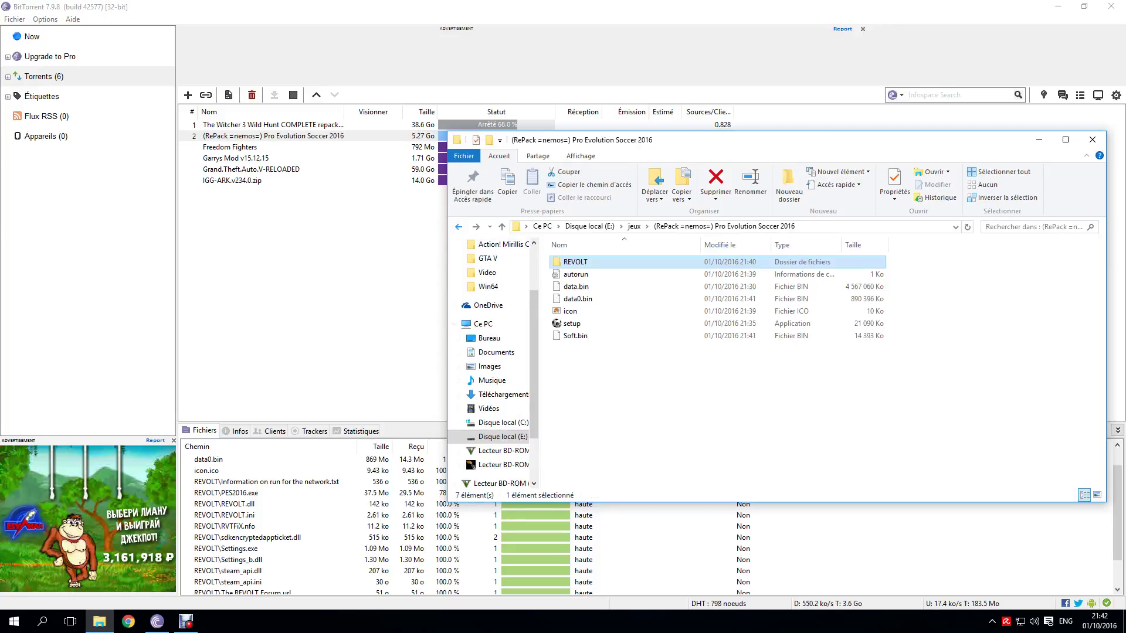
Step: Eject the FREEDOM FIGHTERS disc from the BD-ROM drive (G:)
mouse_move(655, 408)
mouse_down()
mouse_move(644, 258)
mouse_move(653, 406)
mouse_up()
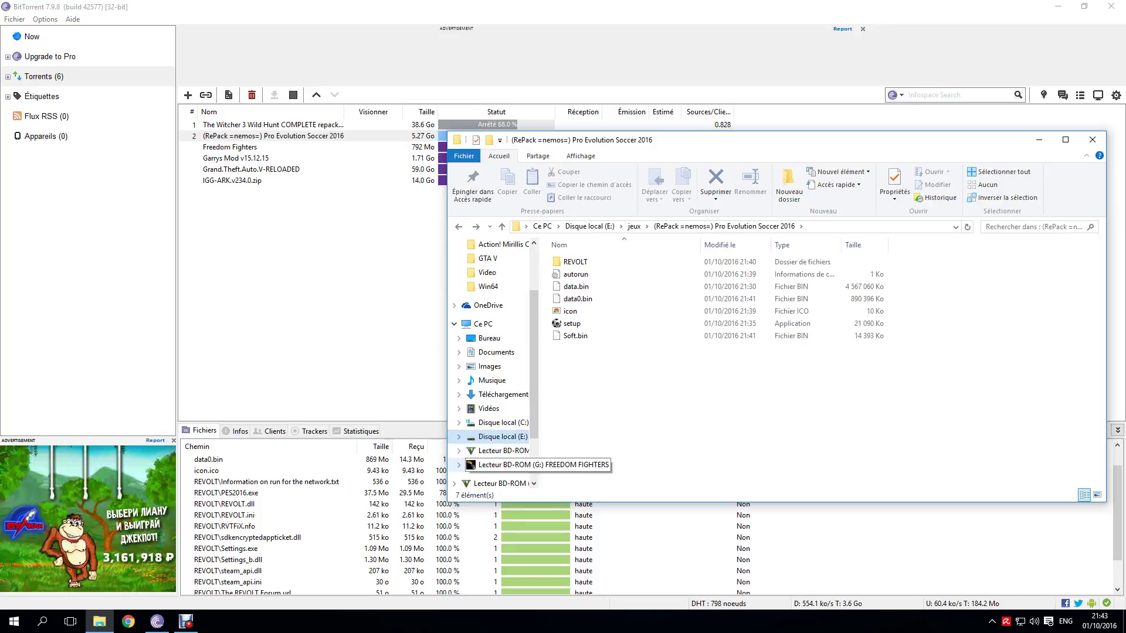
right_click(499, 466)
click(524, 421)
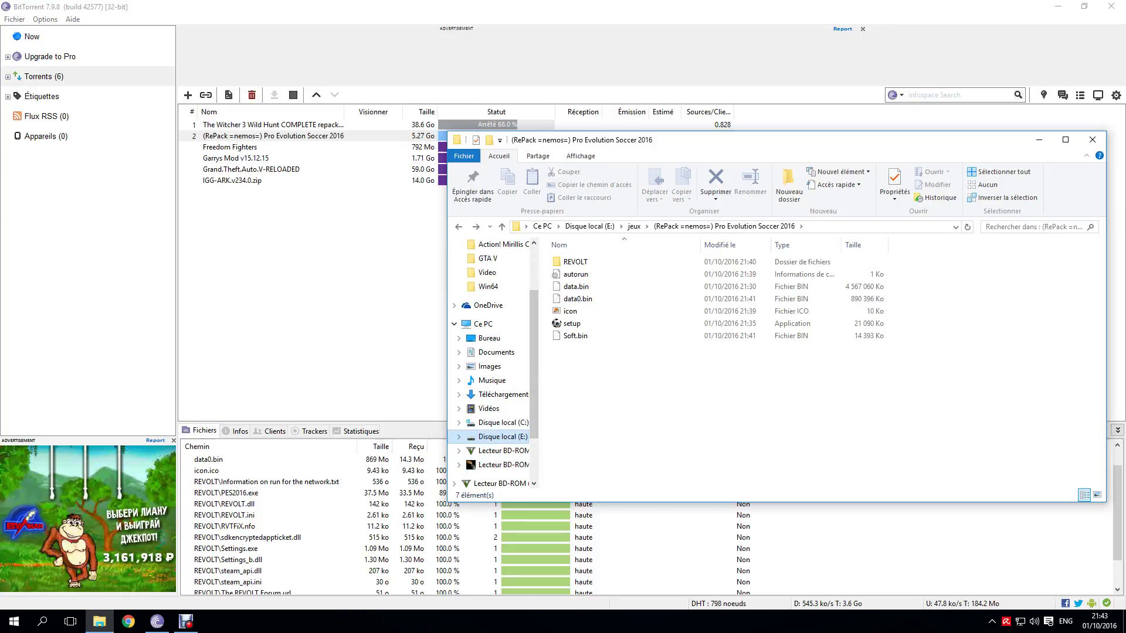
Step: Launch setup from the Pro Evolution Soccer 2016 folder and reposition the installer window near the middle of the desktop
click(581, 324)
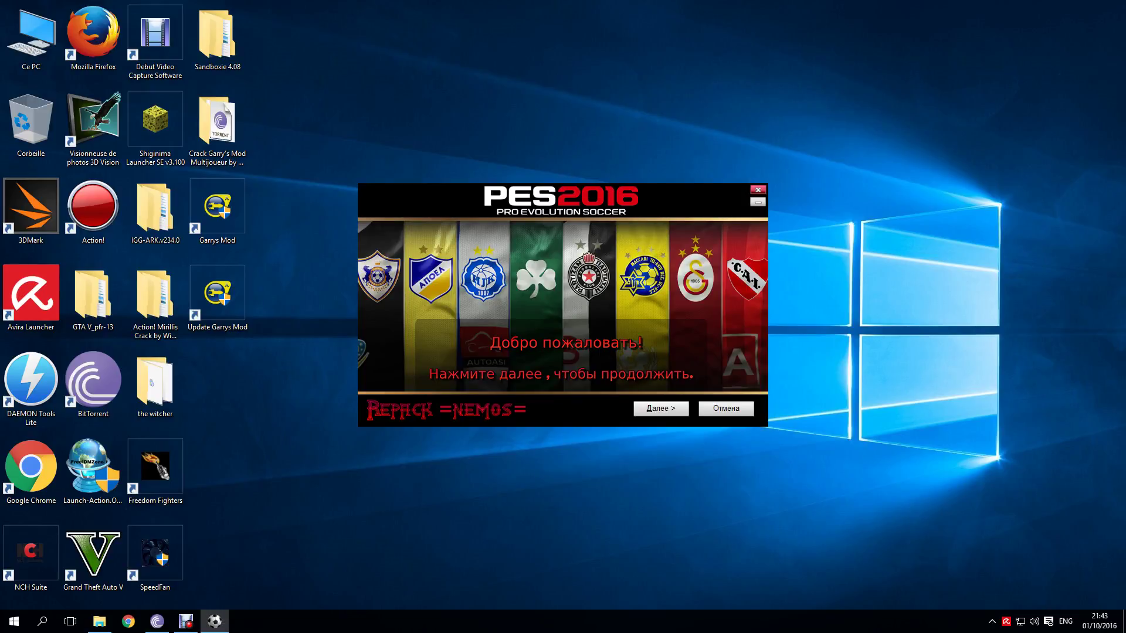
drag(563, 199, 416, 199)
drag(263, 199, 449, 132)
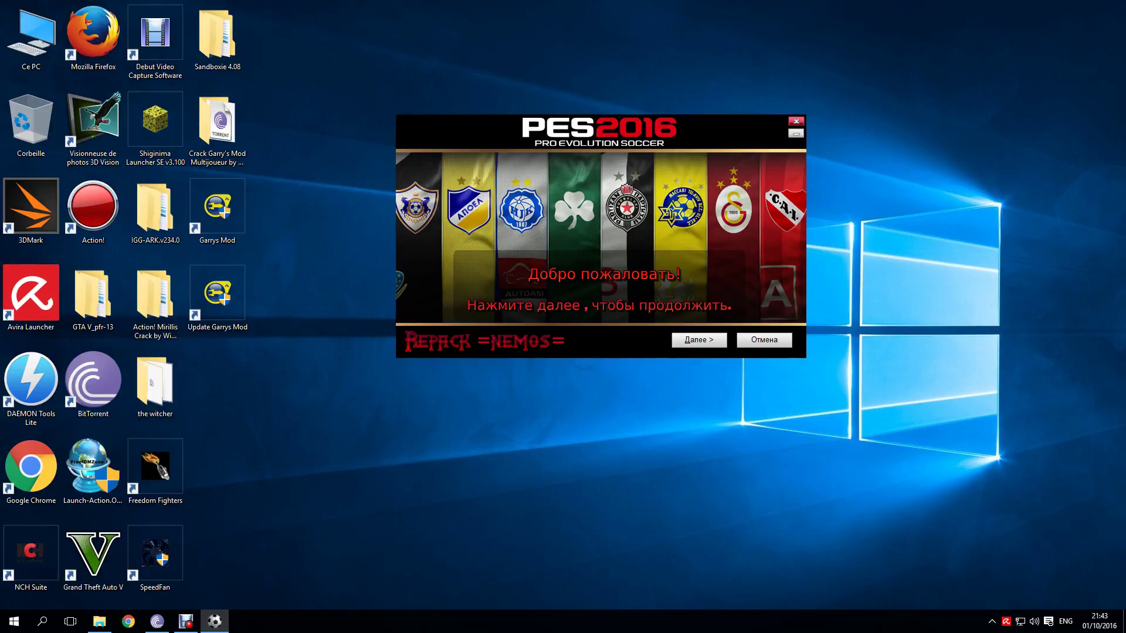
right_click(718, 622)
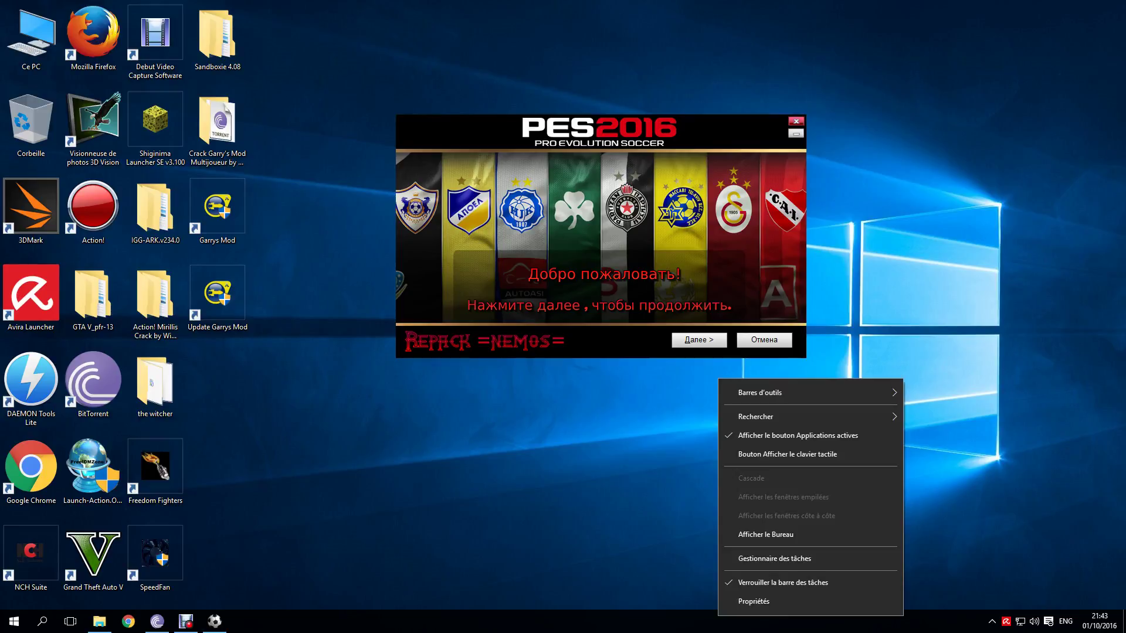
click(698, 134)
drag(698, 133, 684, 185)
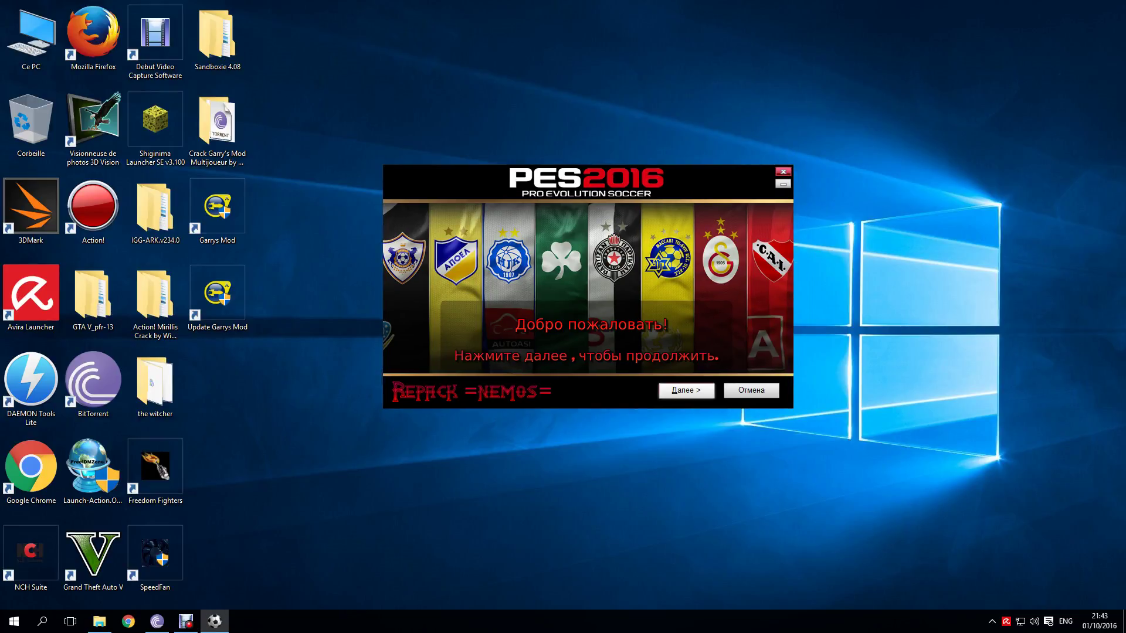
Step: Set the installer's destination folder to E:\jeux\Pro Evolution Soccer 2016 and continue past the destination page
key(Return)
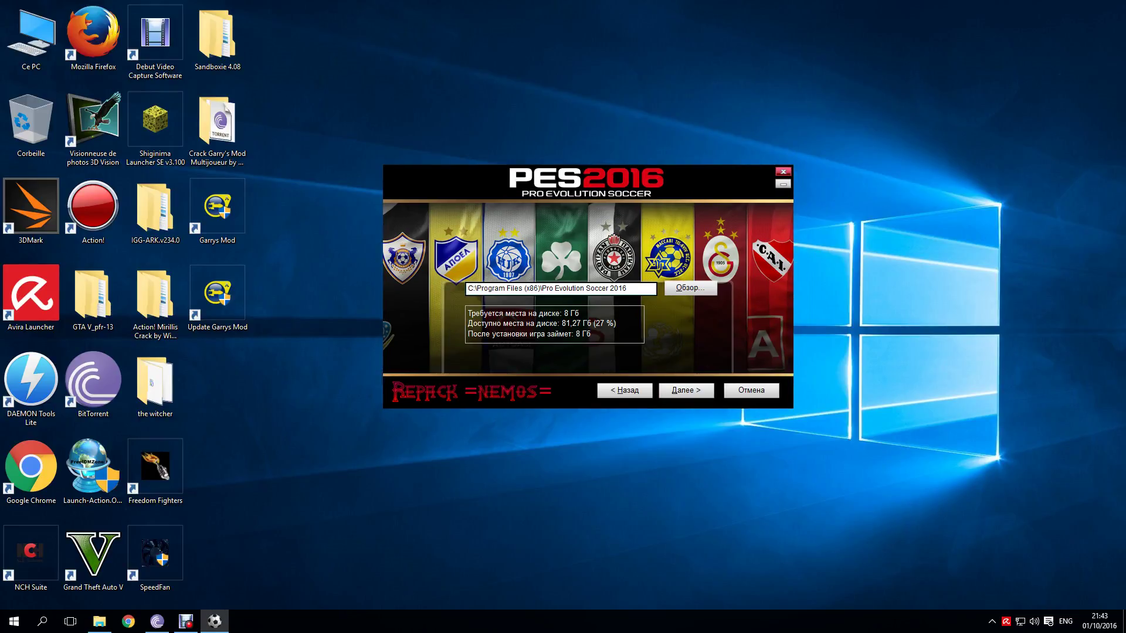
click(690, 288)
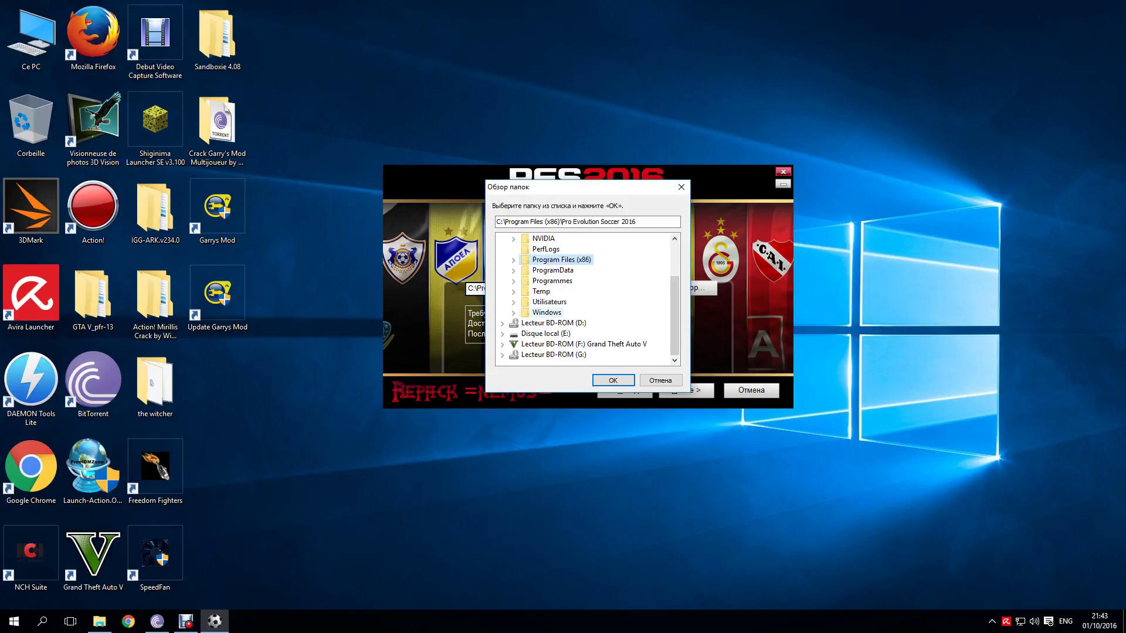
click(545, 334)
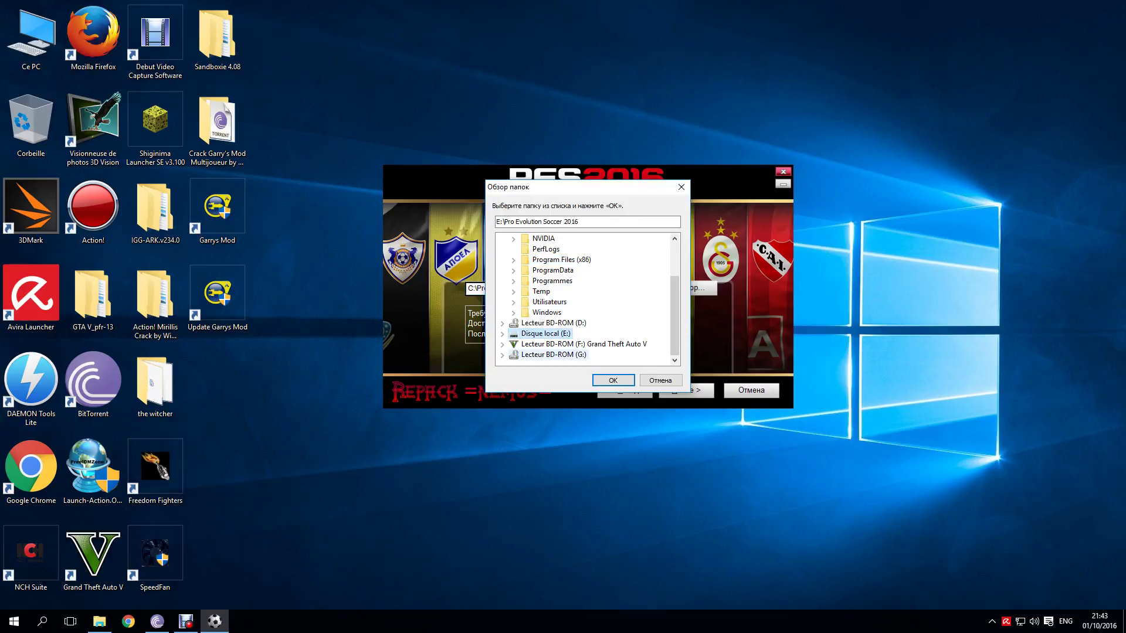
double_click(539, 333)
click(538, 354)
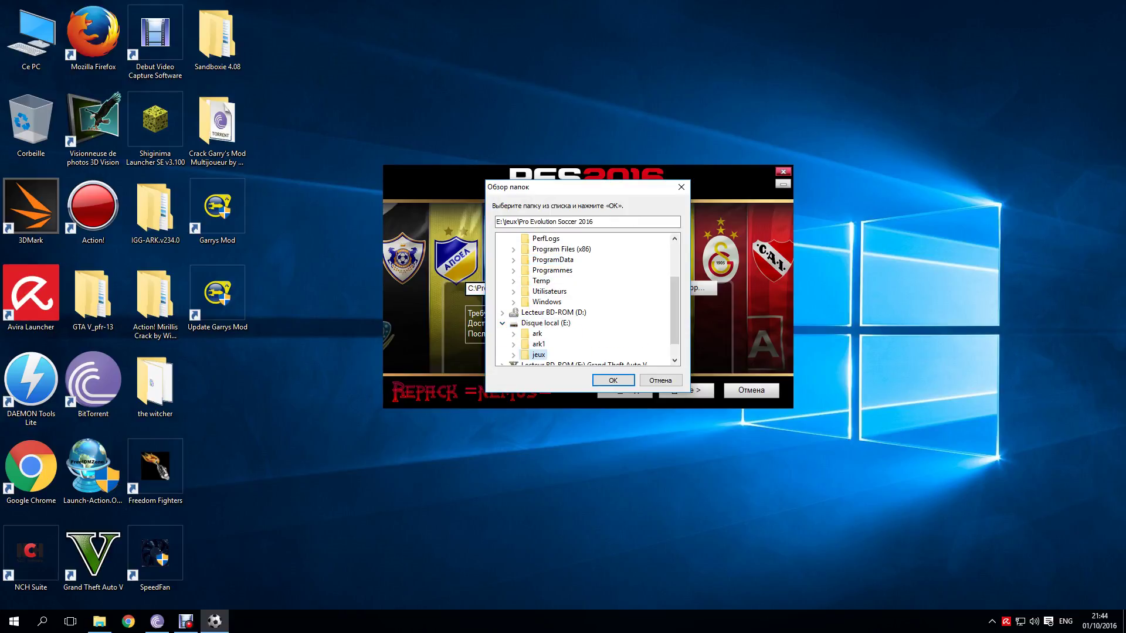
click(613, 380)
click(686, 390)
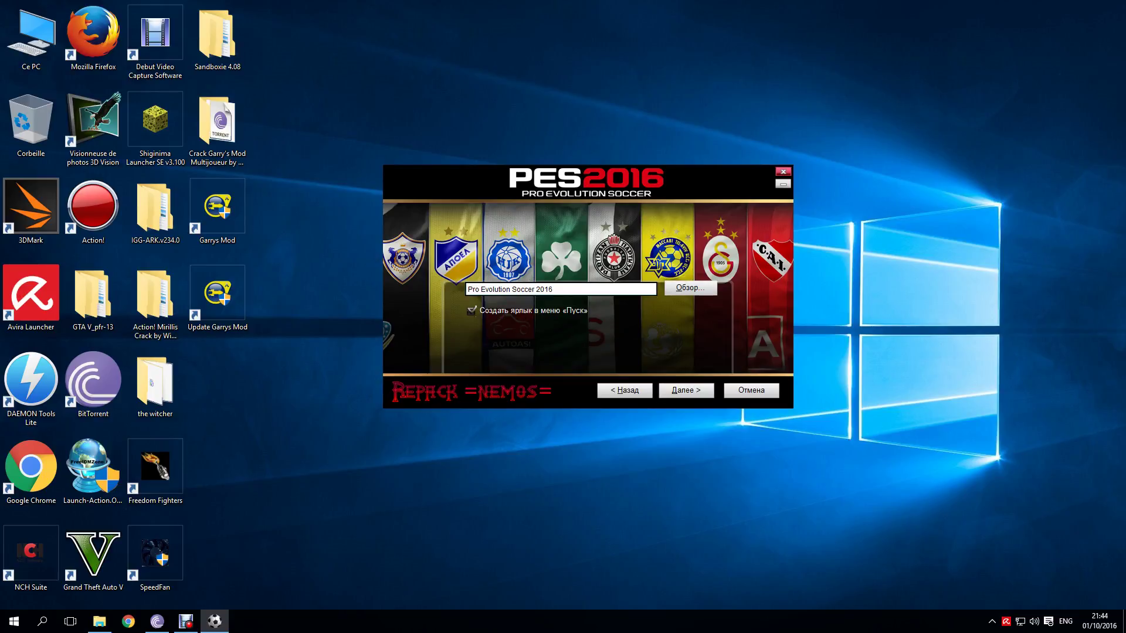
Step: Accept the default Start menu folder, additional software and desktop shortcut options, and start the installation
key(Return)
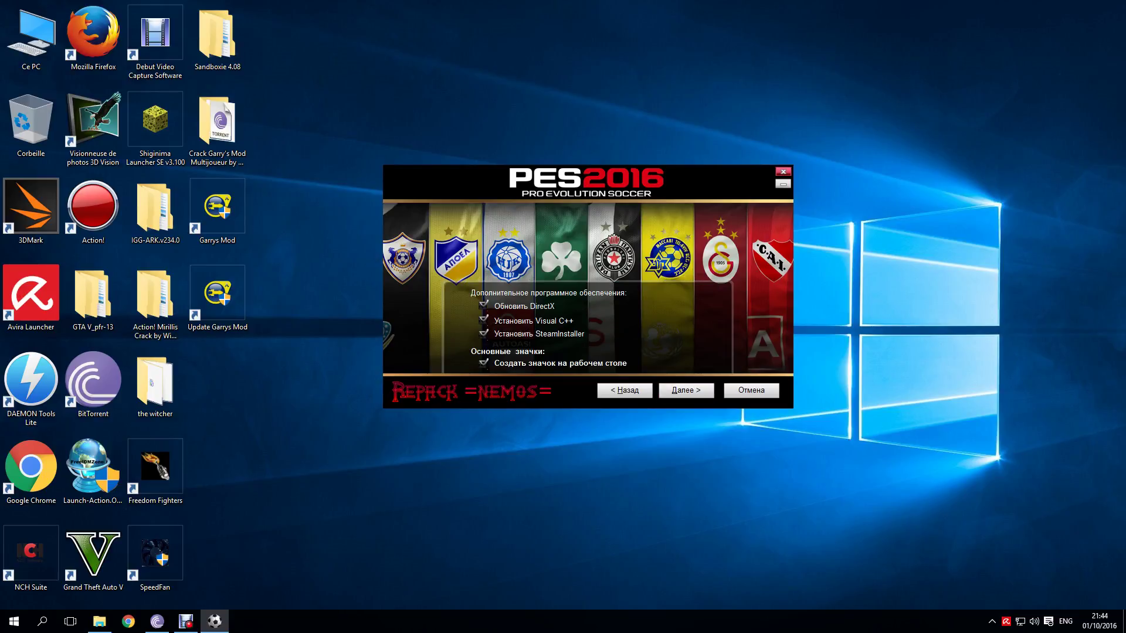
key(Return)
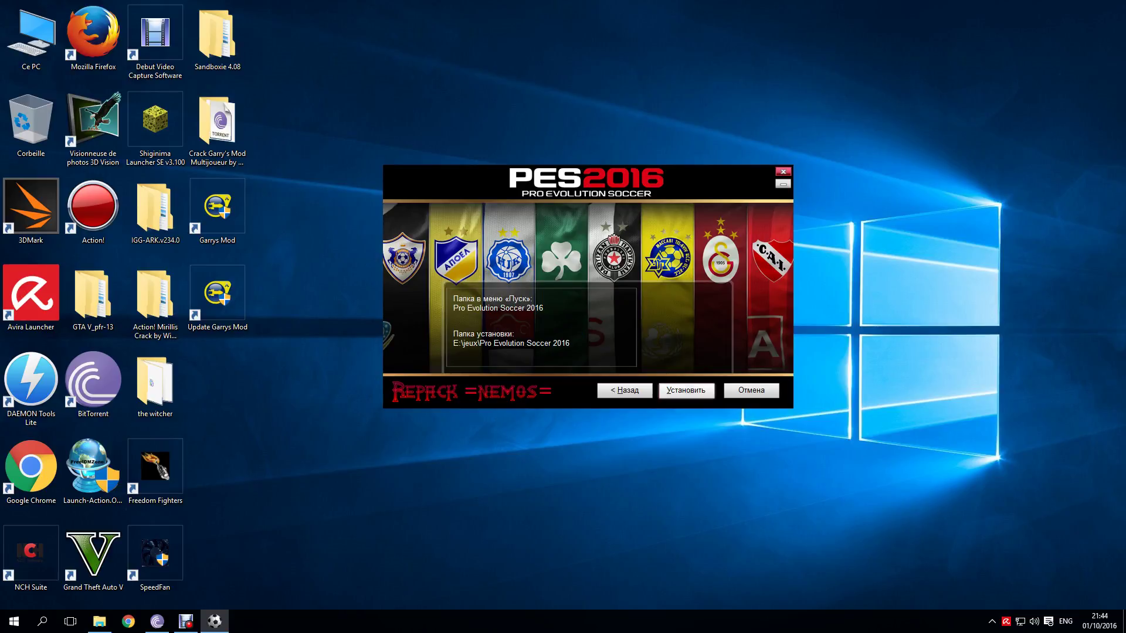
key(Return)
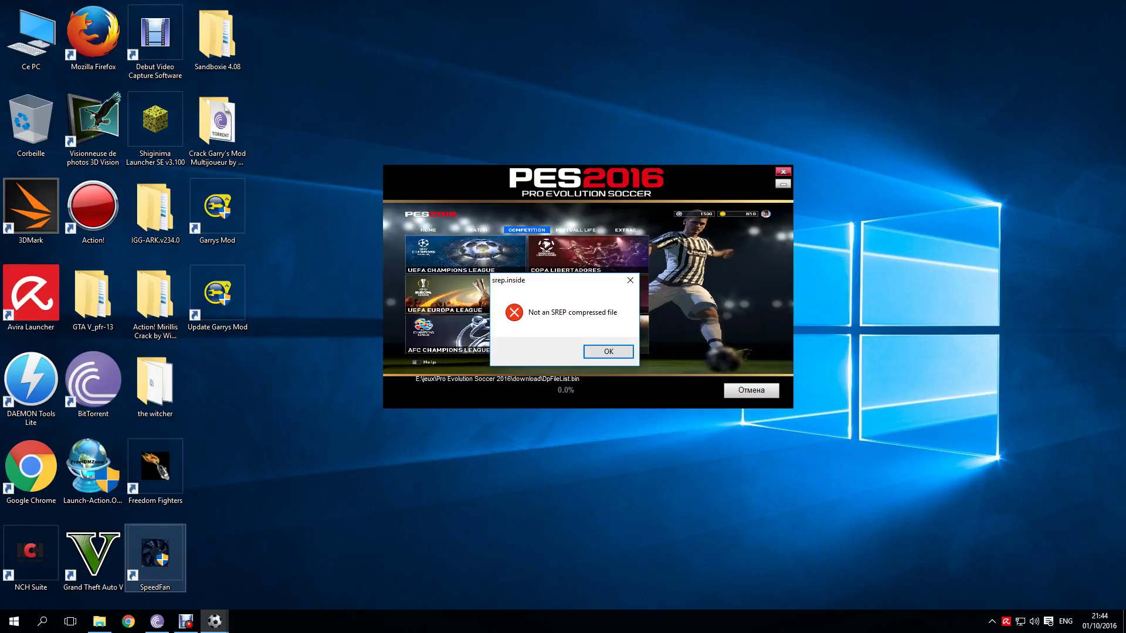
Step: Switch to BitTorrent and check the progress of data.bin in the Pro Evolution Soccer 2016 torrent and the files of The Witcher 3 torrent
click(156, 622)
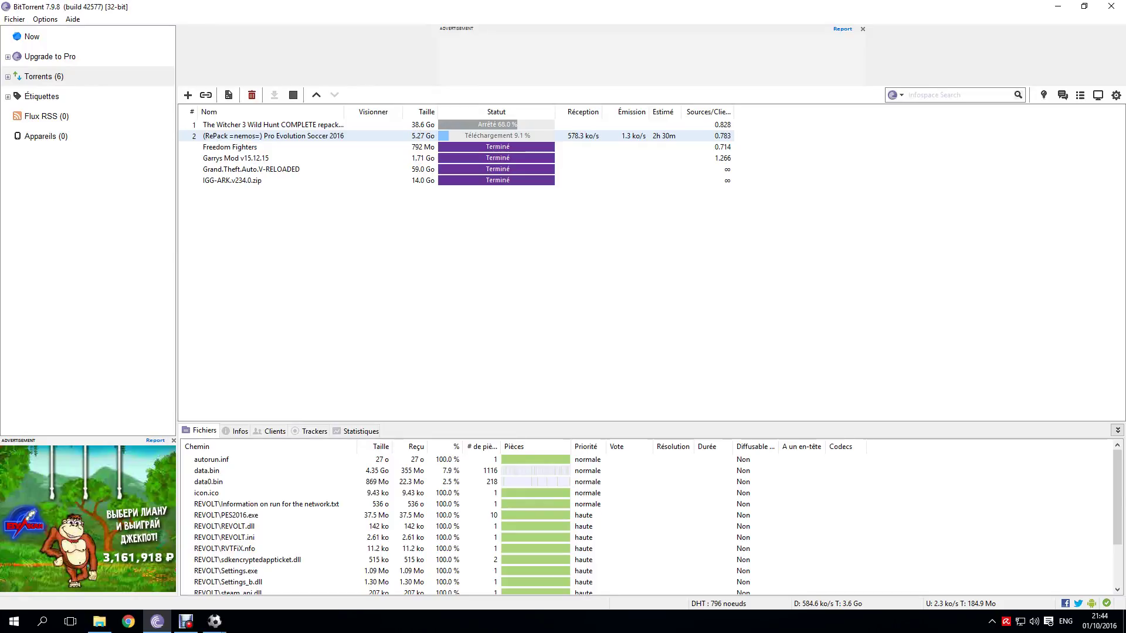
click(206, 471)
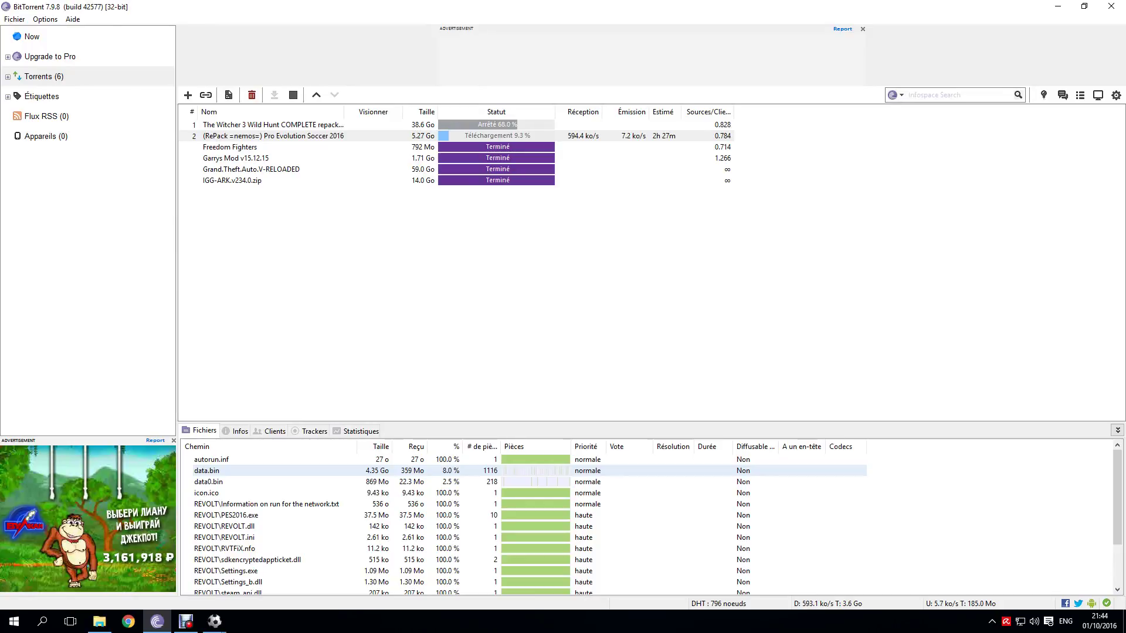
click(273, 124)
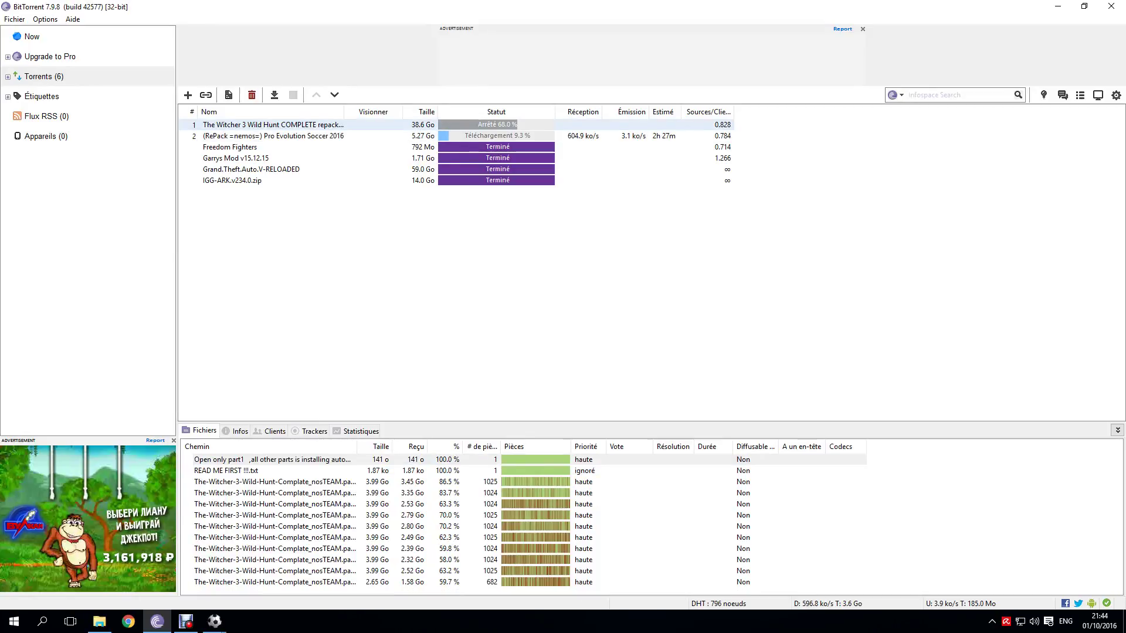
Step: Set the priority of all three files in the Grand.Theft.Auto.V-RELOADED torrent to Haute
click(252, 158)
click(252, 168)
click(246, 471)
drag(462, 563, 442, 535)
drag(442, 534, 442, 449)
right_click(444, 464)
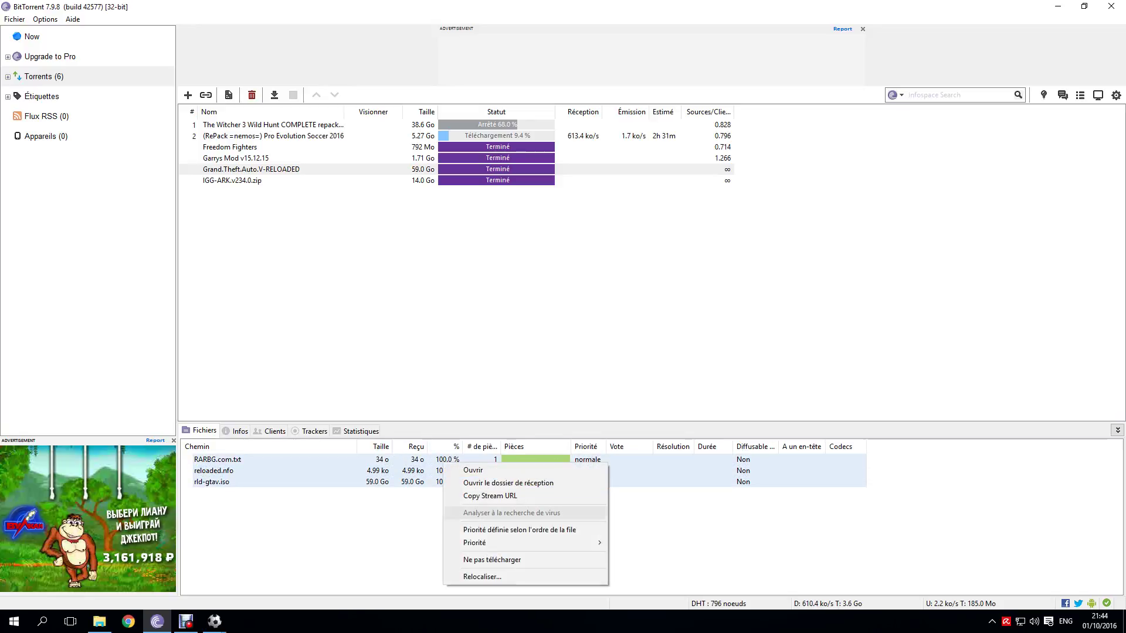
mouse_move(504, 543)
click(635, 542)
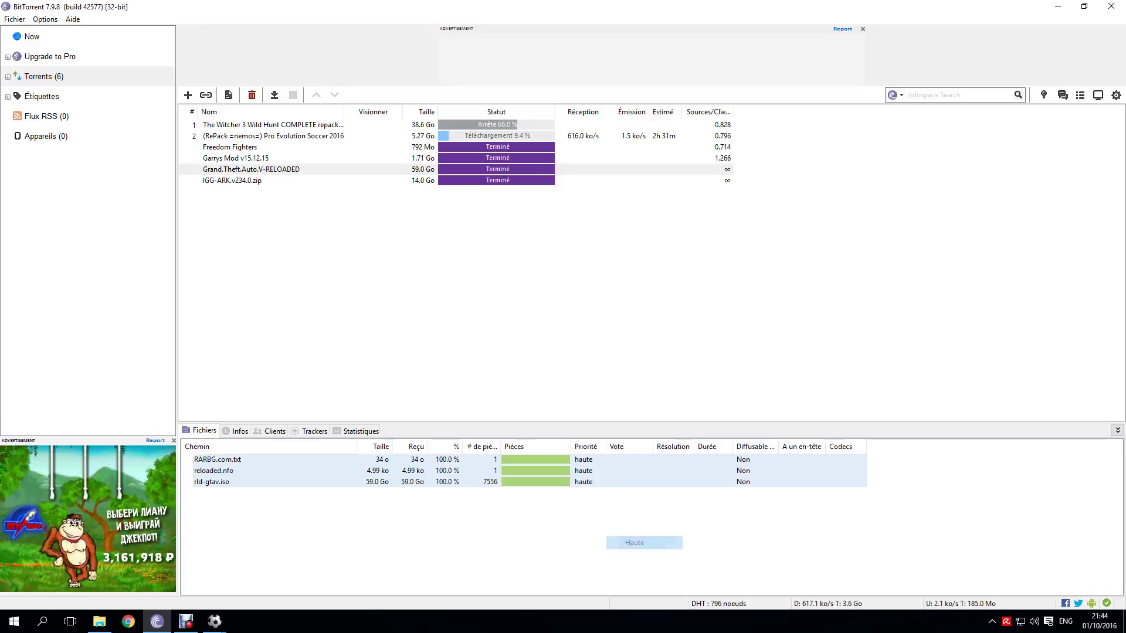
drag(631, 540, 482, 459)
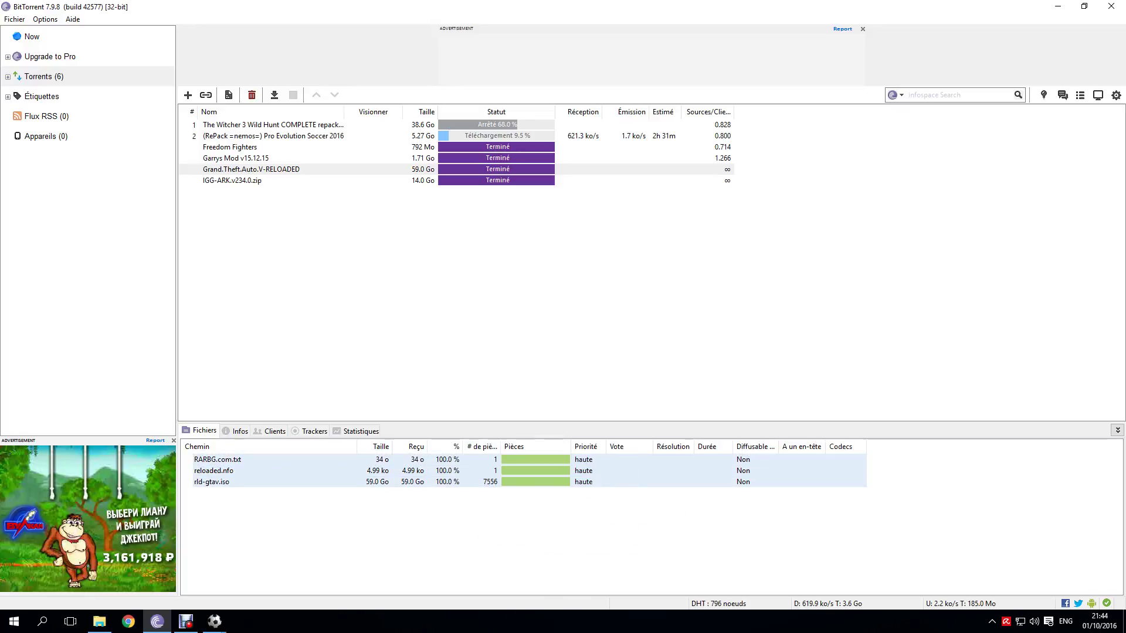
click(545, 317)
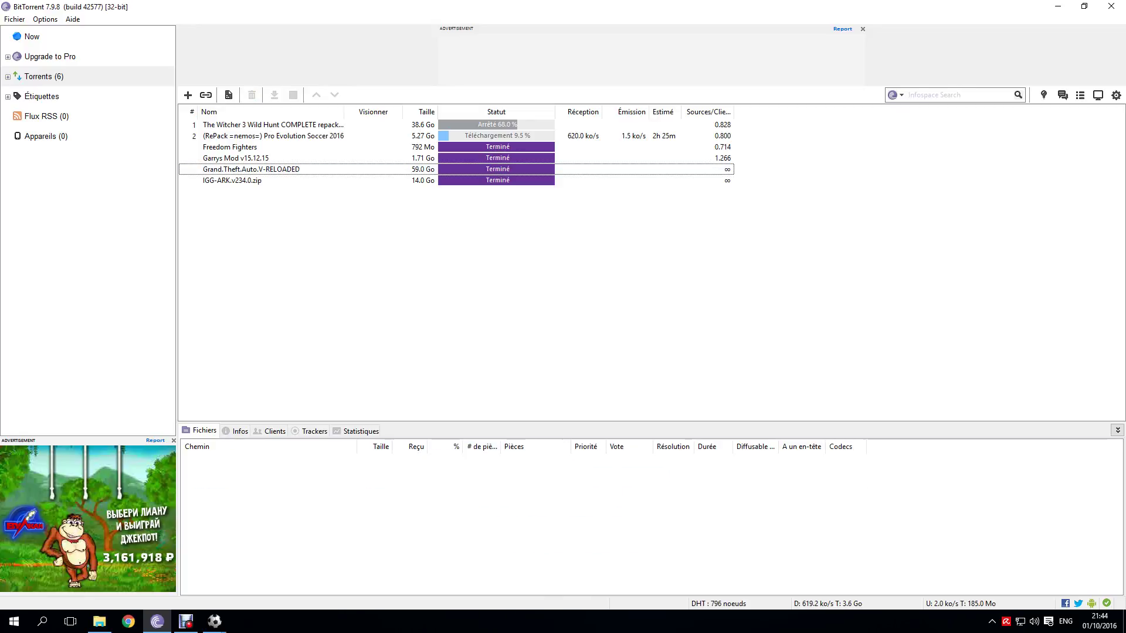
Step: Examine the transfer and general information of the Grand.Theft.Auto.V-RELOADED torrent, and clear the torrent selection
click(251, 169)
click(239, 430)
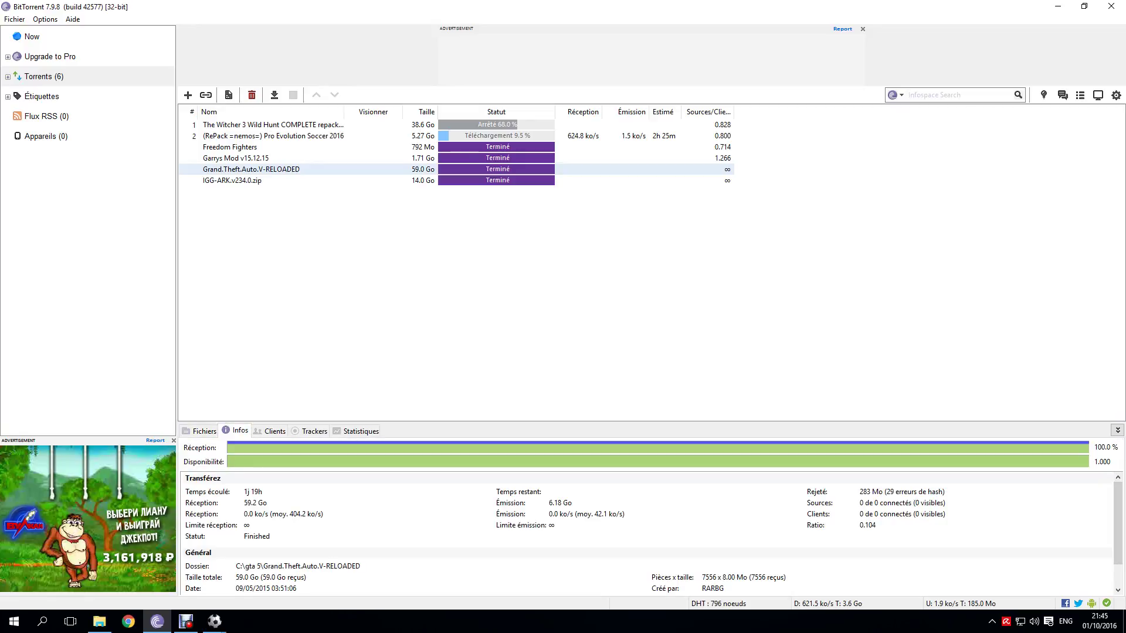
click(198, 431)
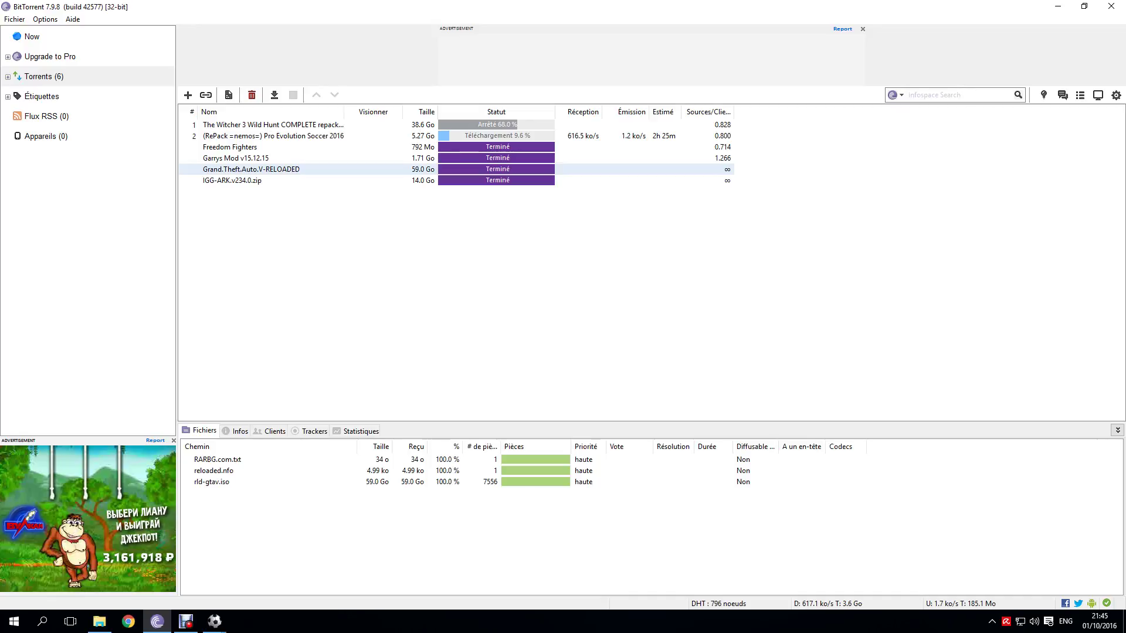
click(238, 431)
scroll(651, 528, down, 2)
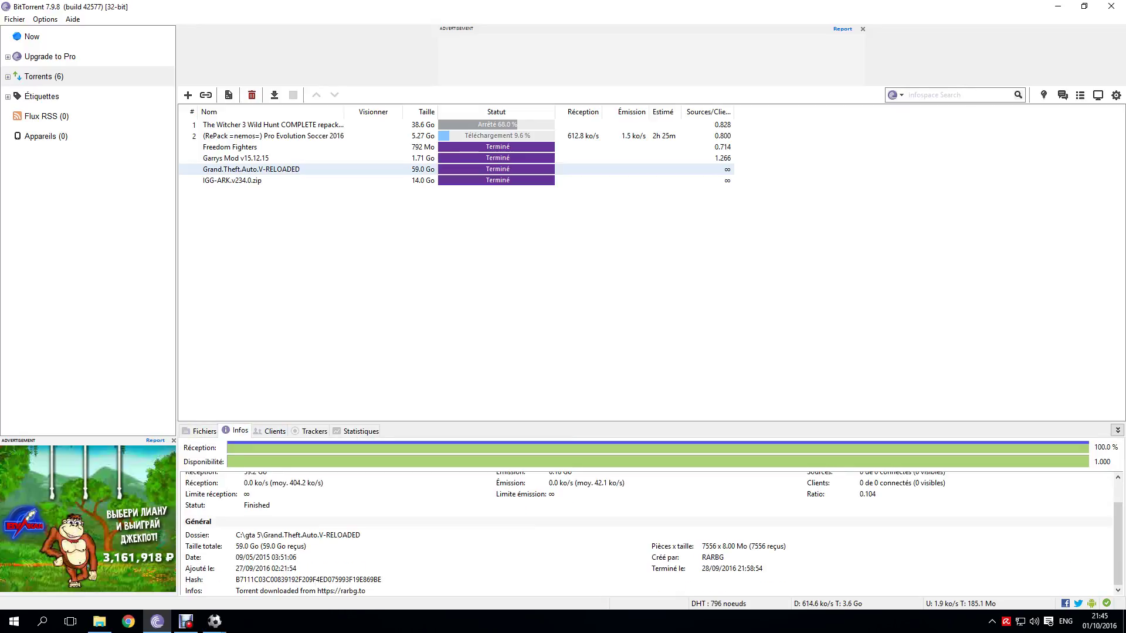
scroll(653, 533, up, 1)
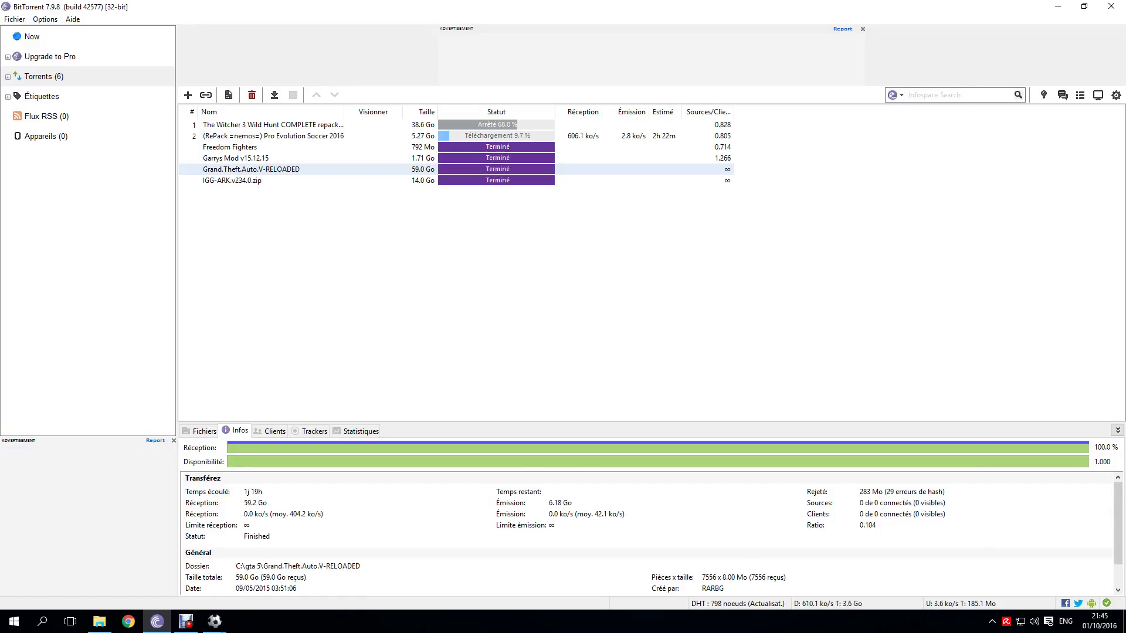
scroll(651, 532, down, 1)
scroll(651, 532, up, 1)
scroll(651, 532, down, 1)
scroll(651, 532, up, 1)
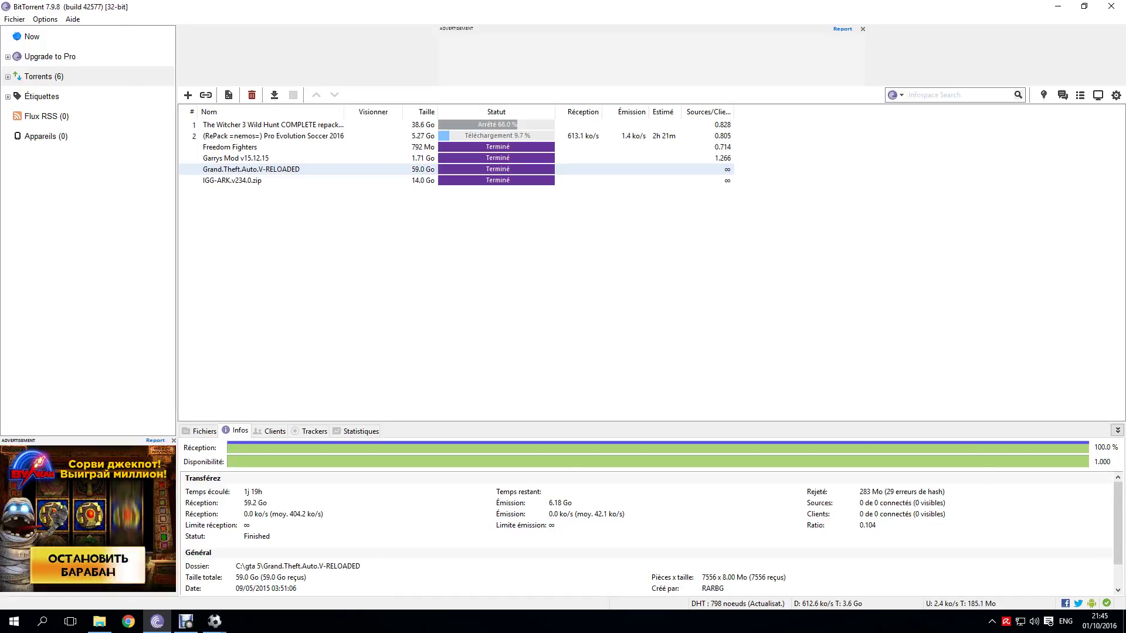
key(Escape)
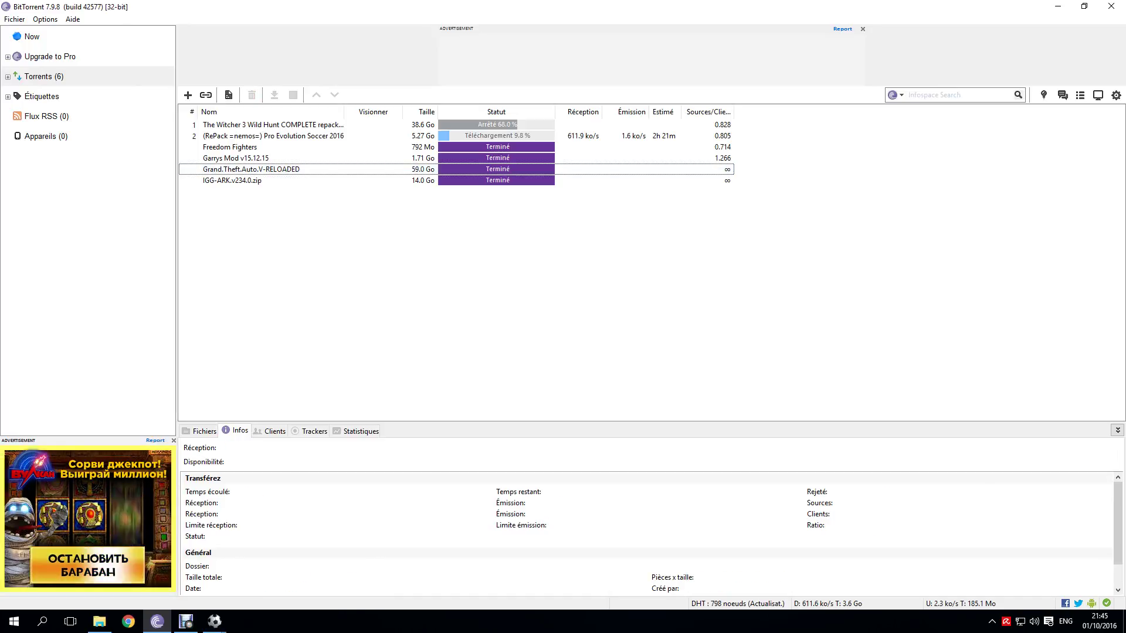
key(Tab)
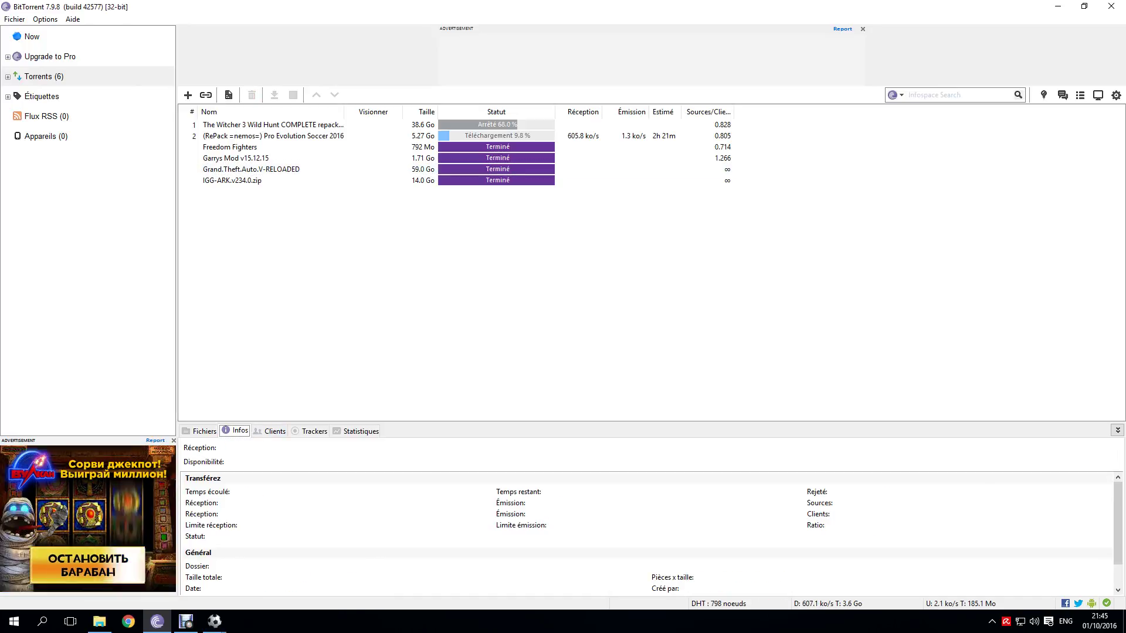
key(Right)
key(Left)
key(Right)
key(Right)
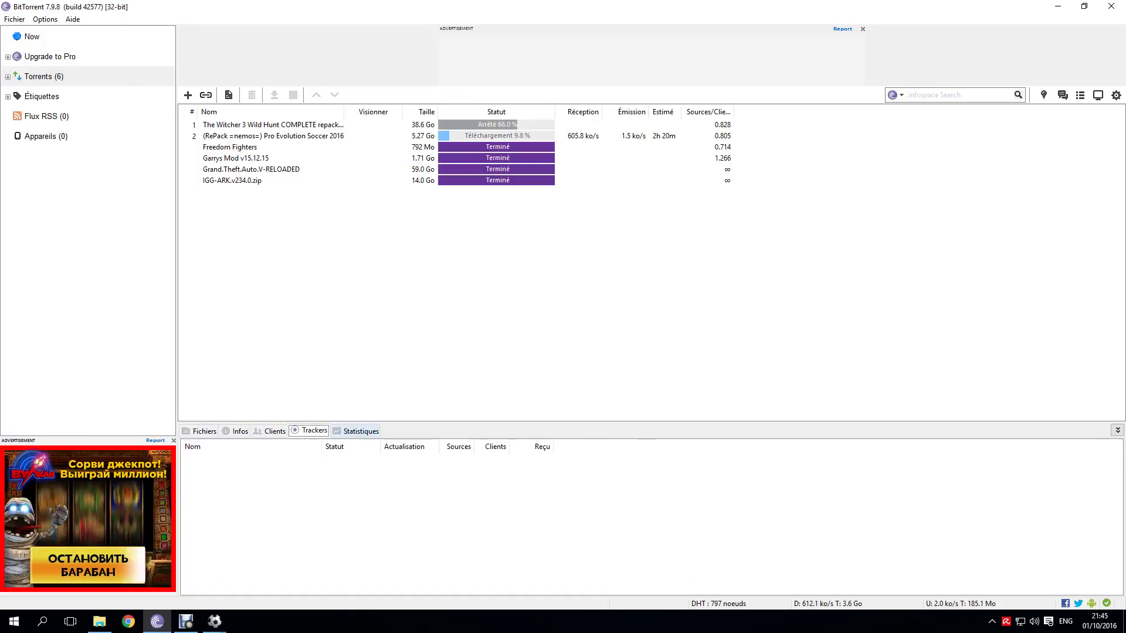
key(Right)
key(Left)
key(Left)
key(Left)
key(Left)
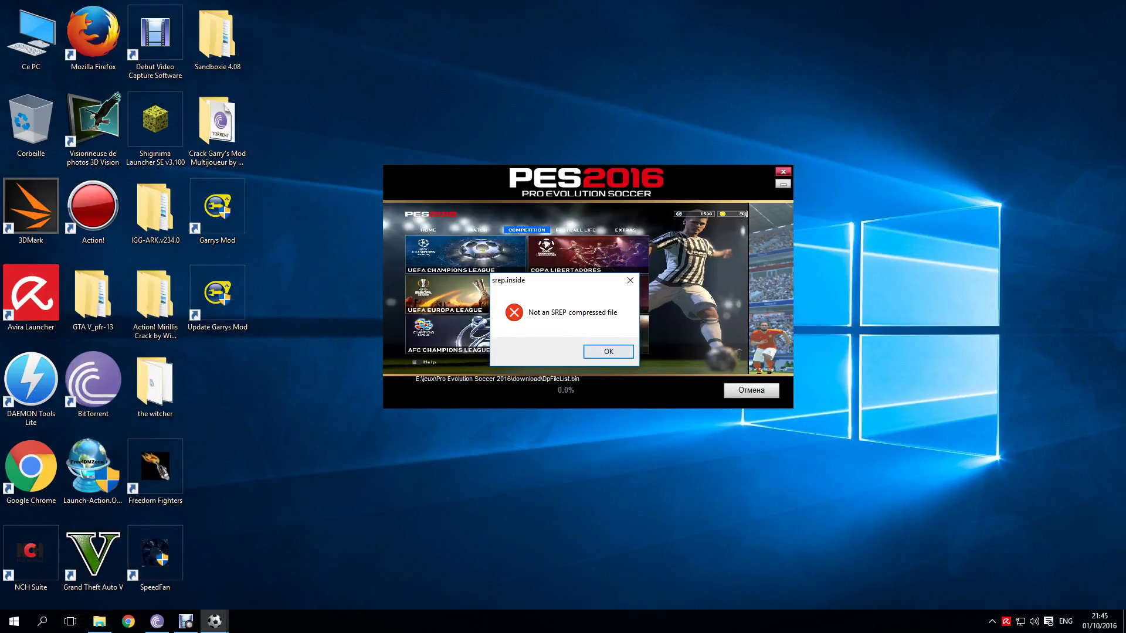
Step: Return to the PES 2016 installer and dismiss its srep.inside and ISDone.dll error messages
click(609, 351)
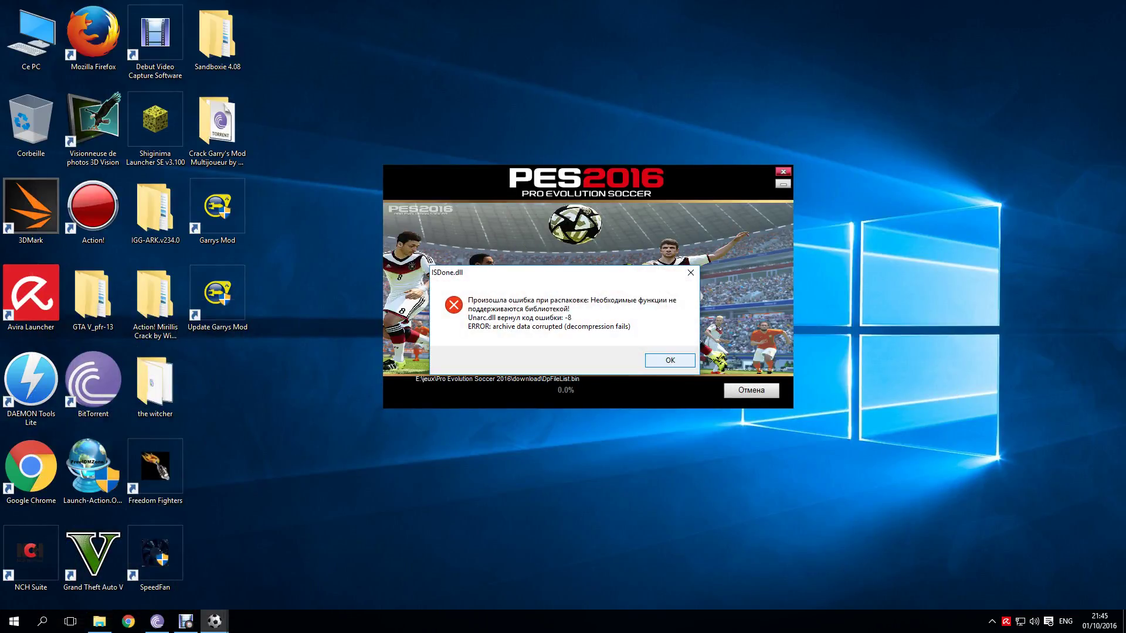
key(Return)
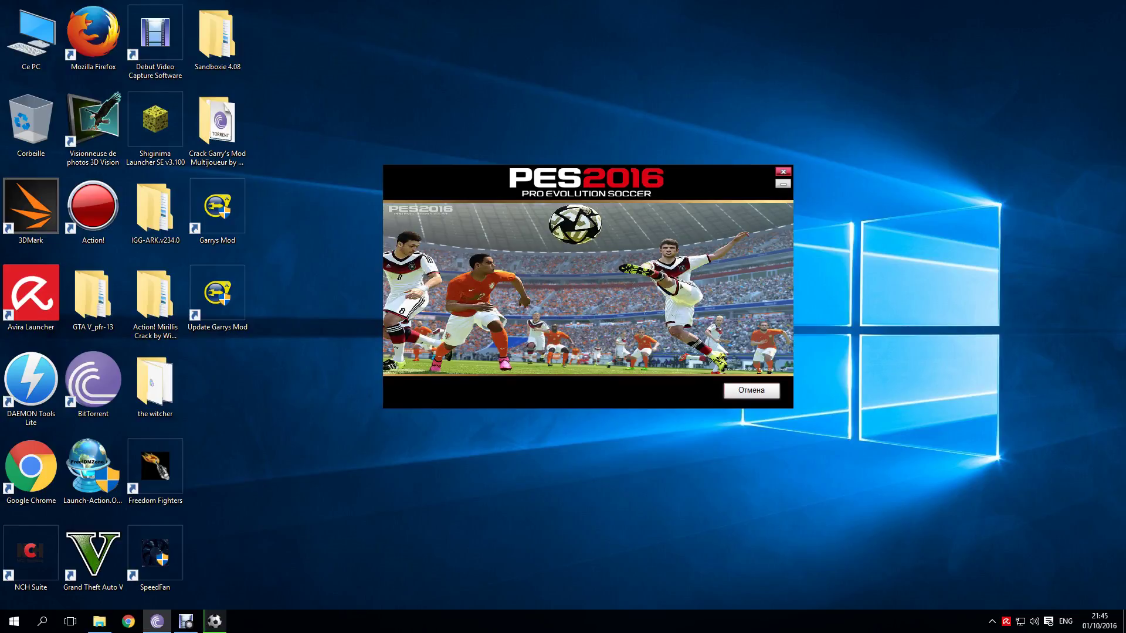
key(Return)
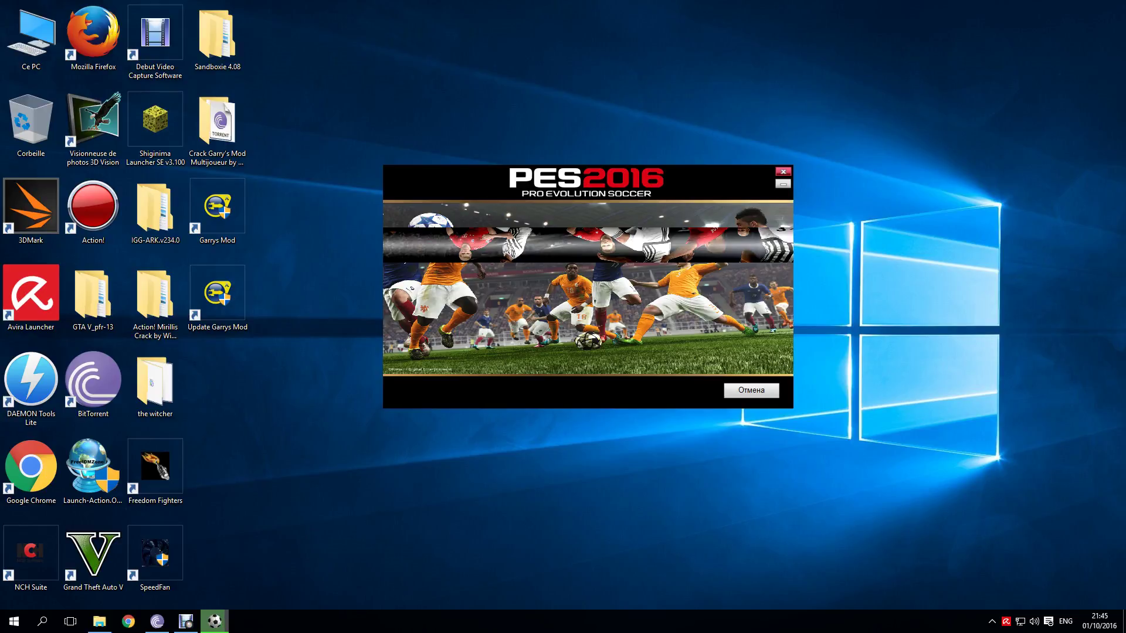
Step: Switch to BitTorrent and check how far the files of the Pro Evolution Soccer 2016 torrent have downloaded
click(157, 621)
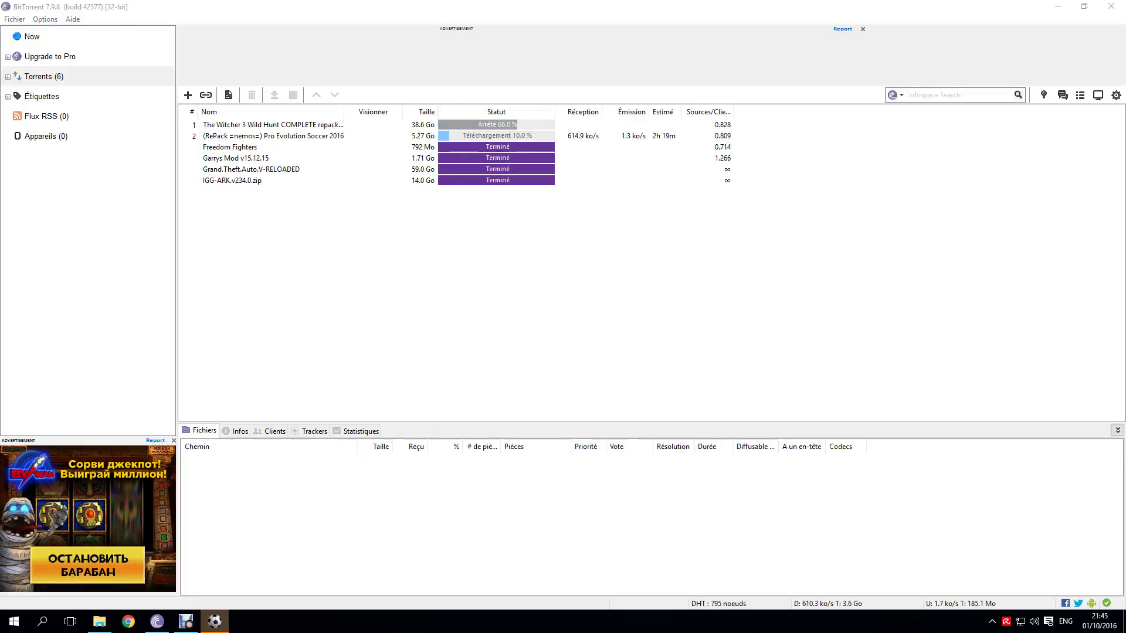
click(273, 135)
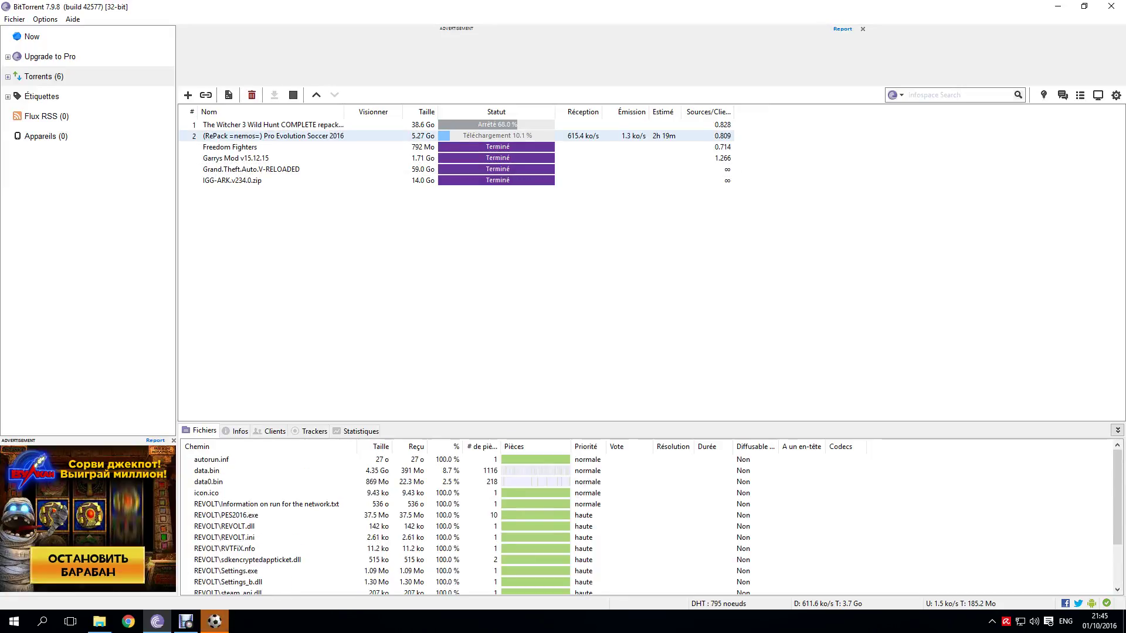
key(Return)
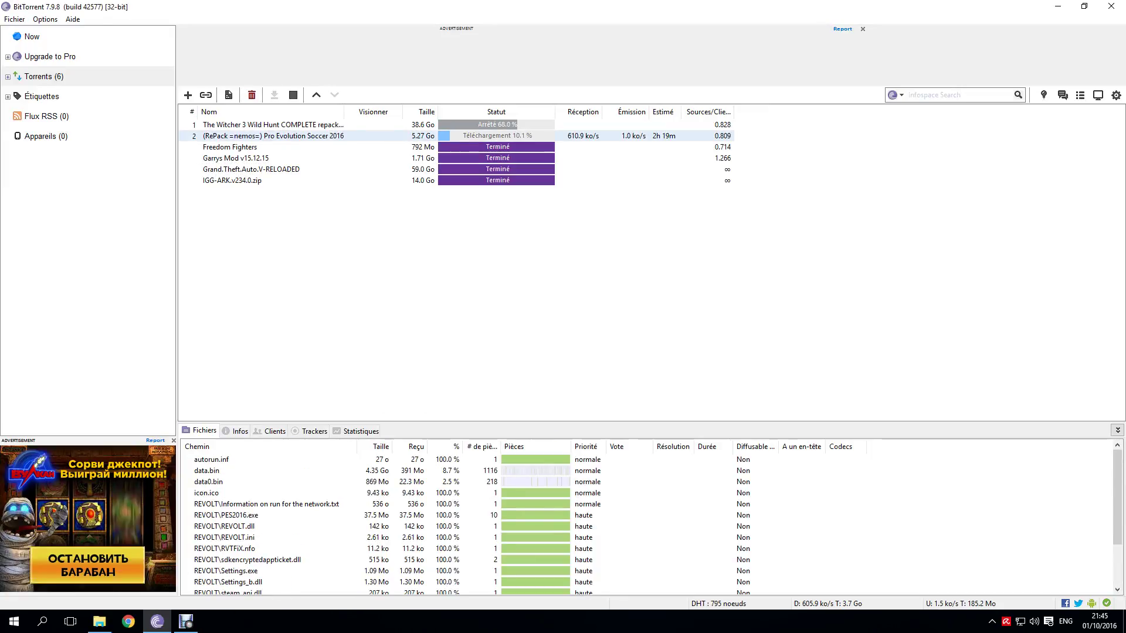
Step: Generate a random port for incoming connections in the Connexion preferences and apply it
click(45, 20)
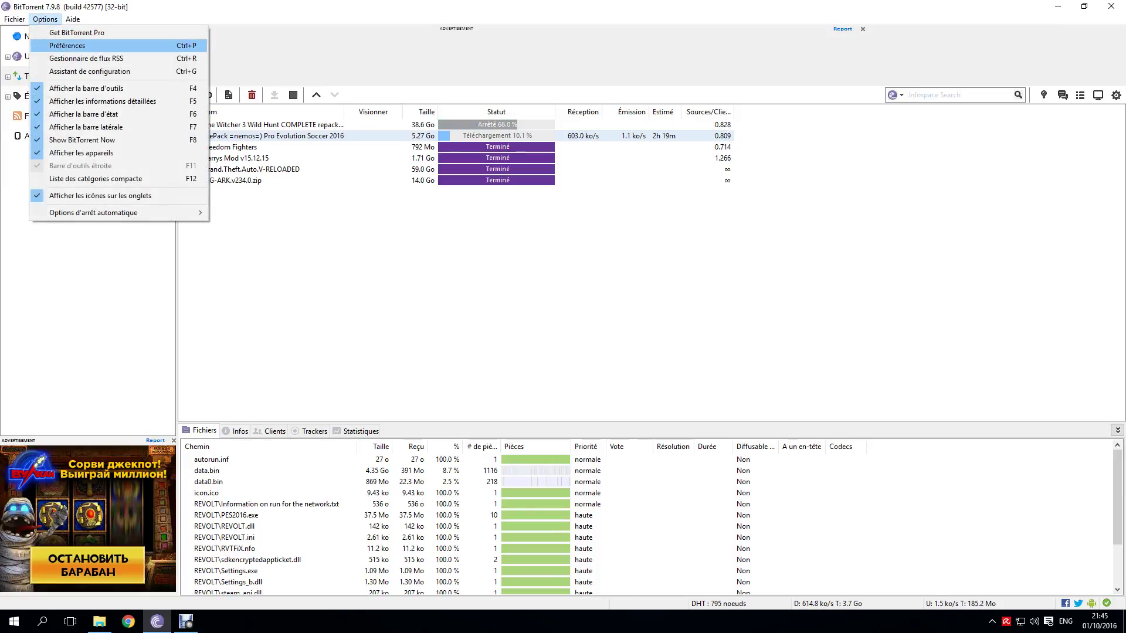
click(66, 46)
click(709, 219)
click(709, 219)
click(710, 218)
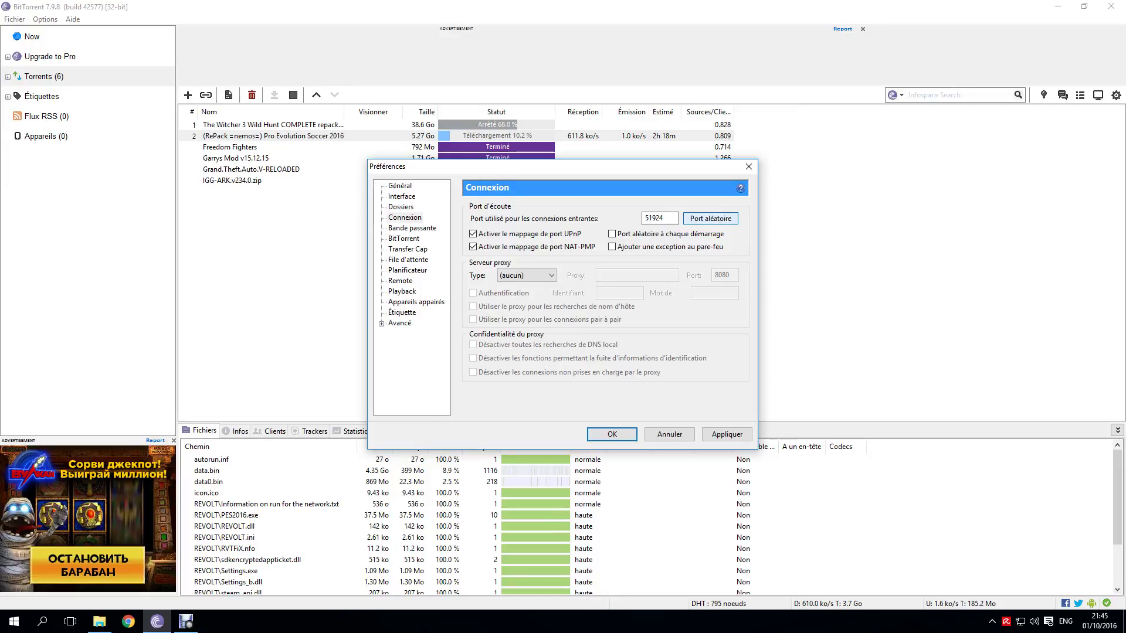
click(726, 434)
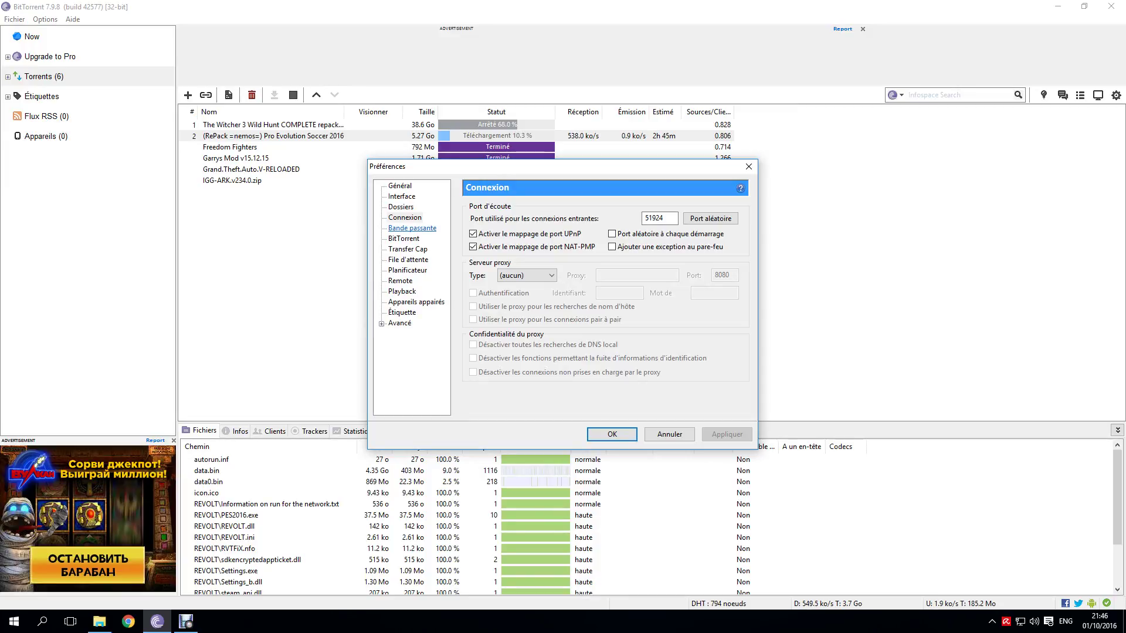
Step: Examine the Bande passante, BitTorrent, Transfer Cap, File d'attente and Planificateur preferences, switching the scheduler off and back on
click(413, 228)
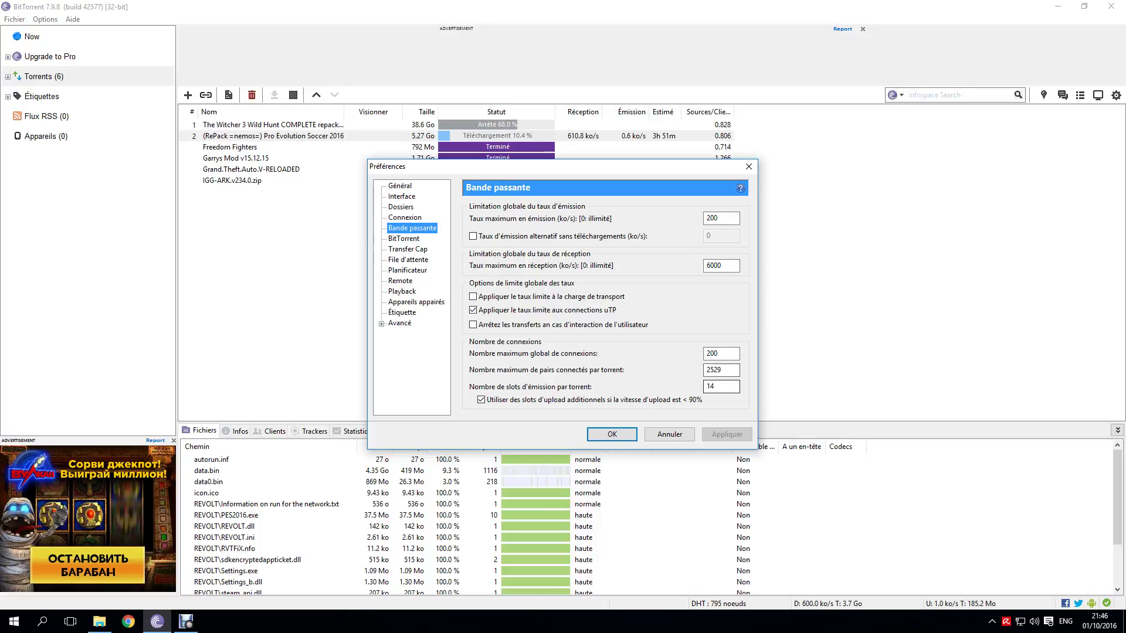
click(404, 239)
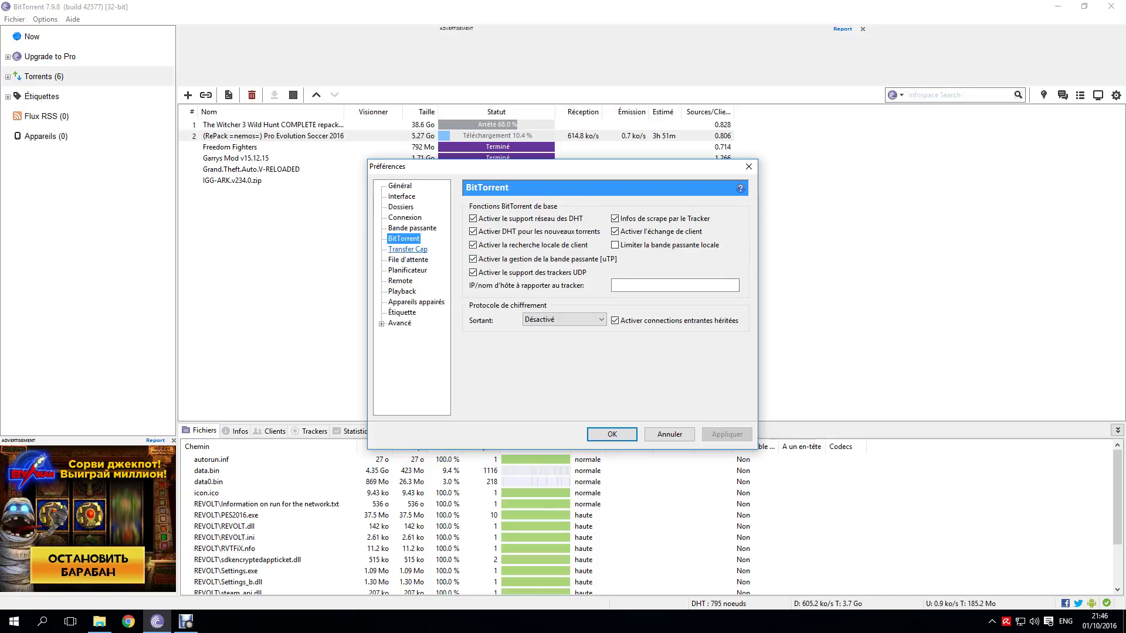
click(408, 249)
click(409, 259)
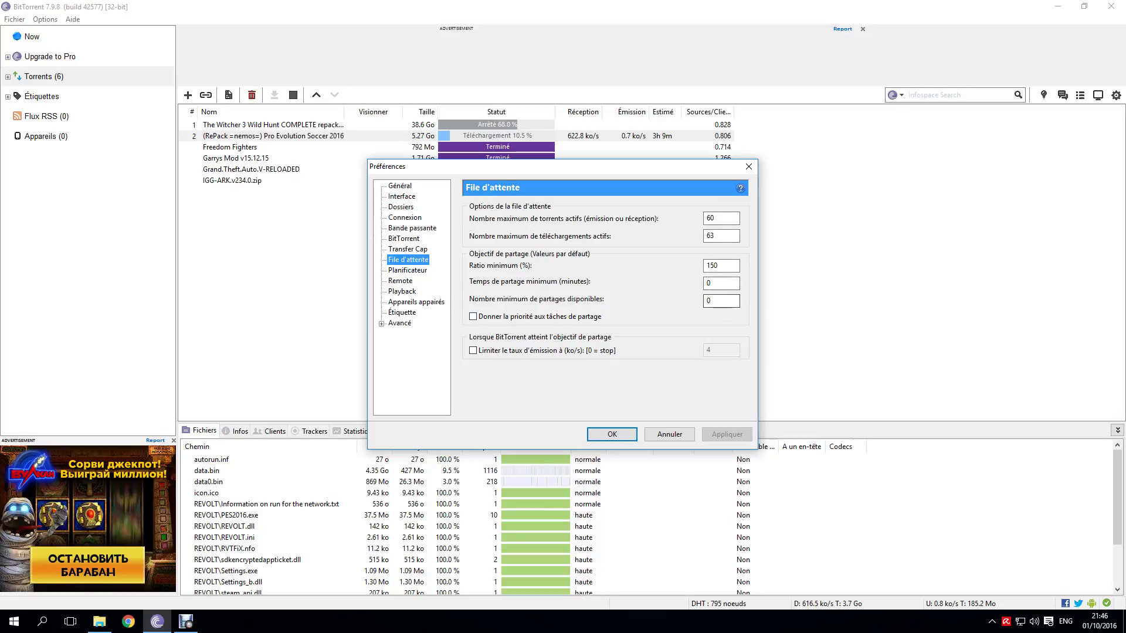
click(408, 270)
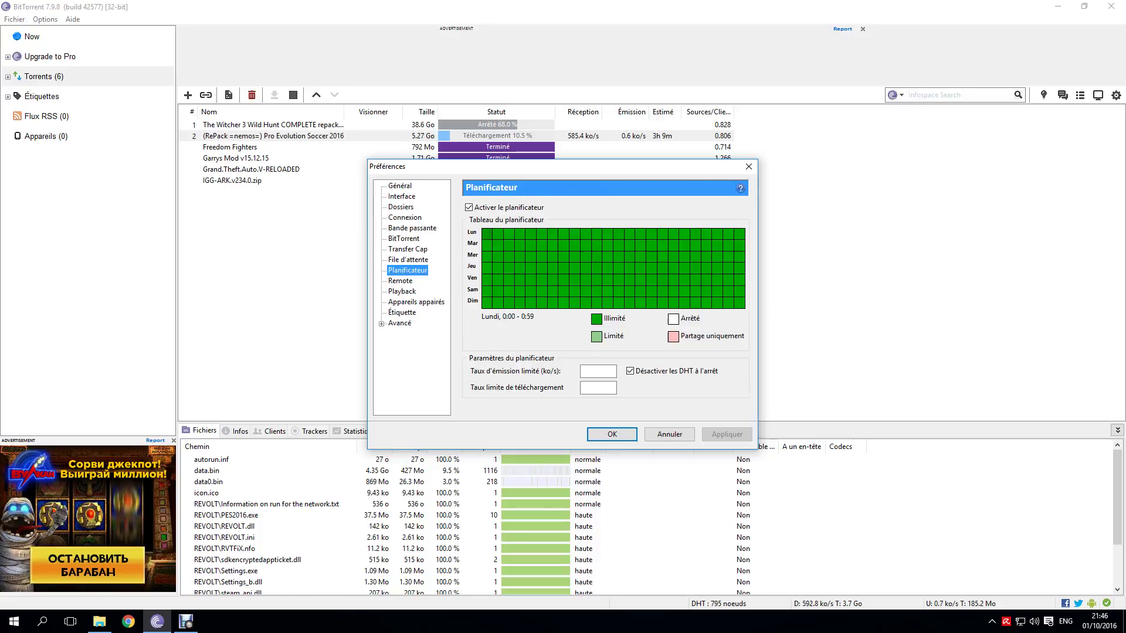
click(469, 207)
click(469, 207)
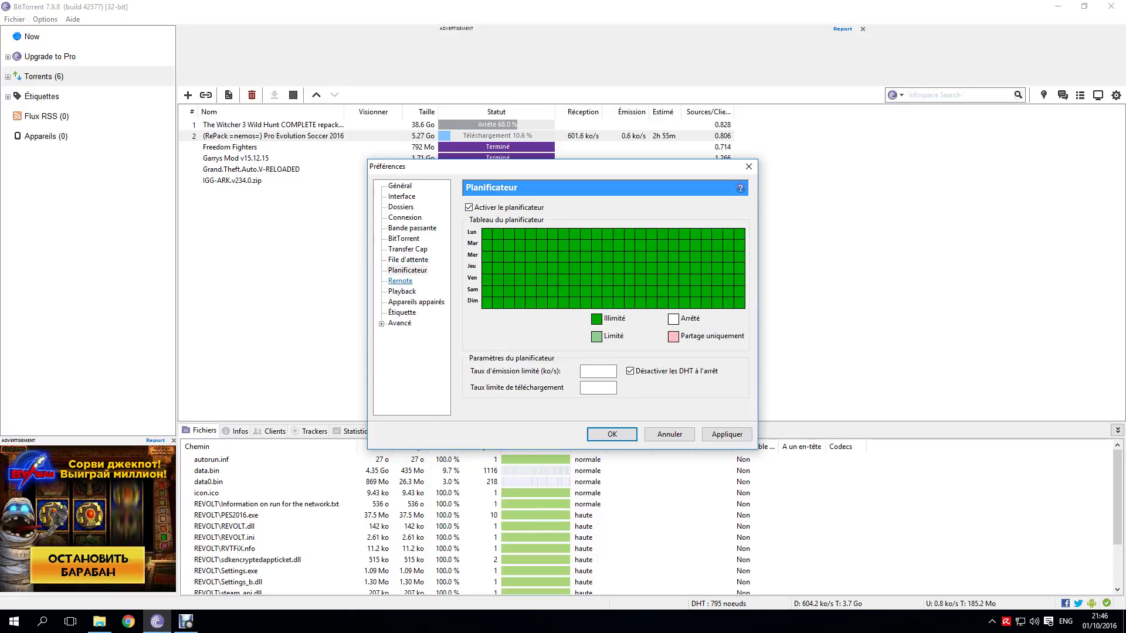
Step: Review the Remote, Playback, Appareils appairés, Étiquette and Avancé preferences, and apply and close the preferences
click(400, 281)
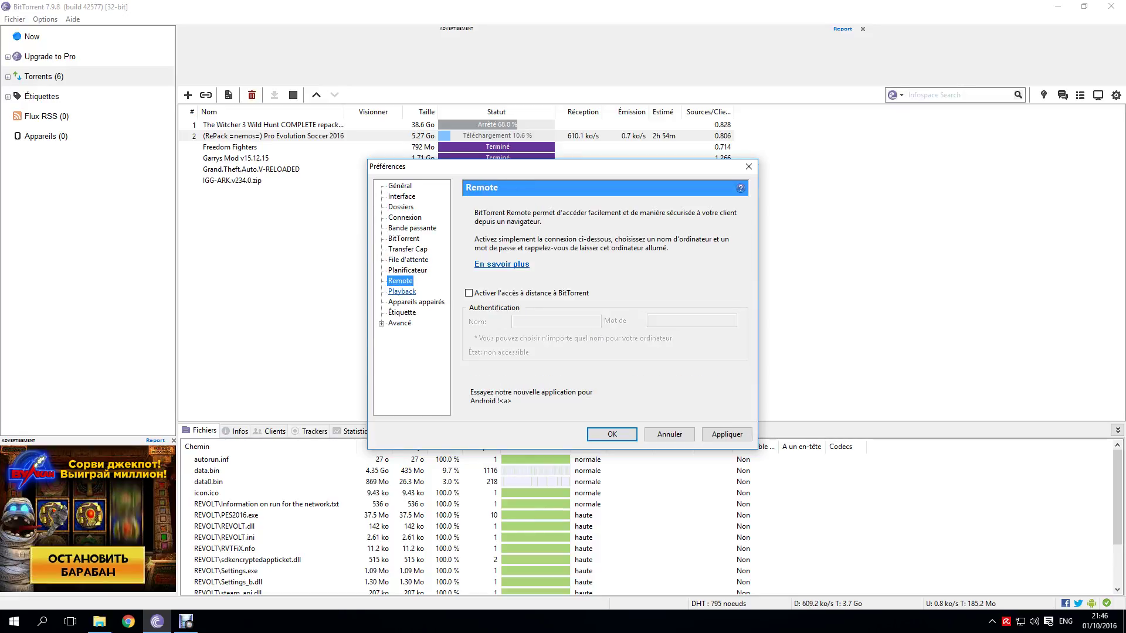
click(402, 291)
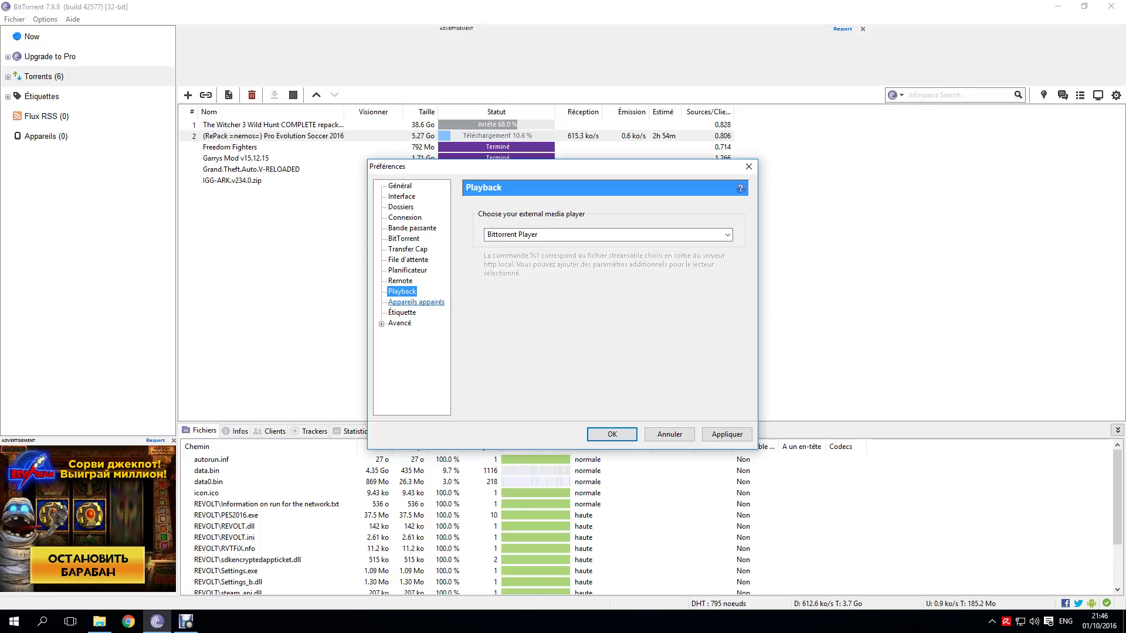
click(417, 302)
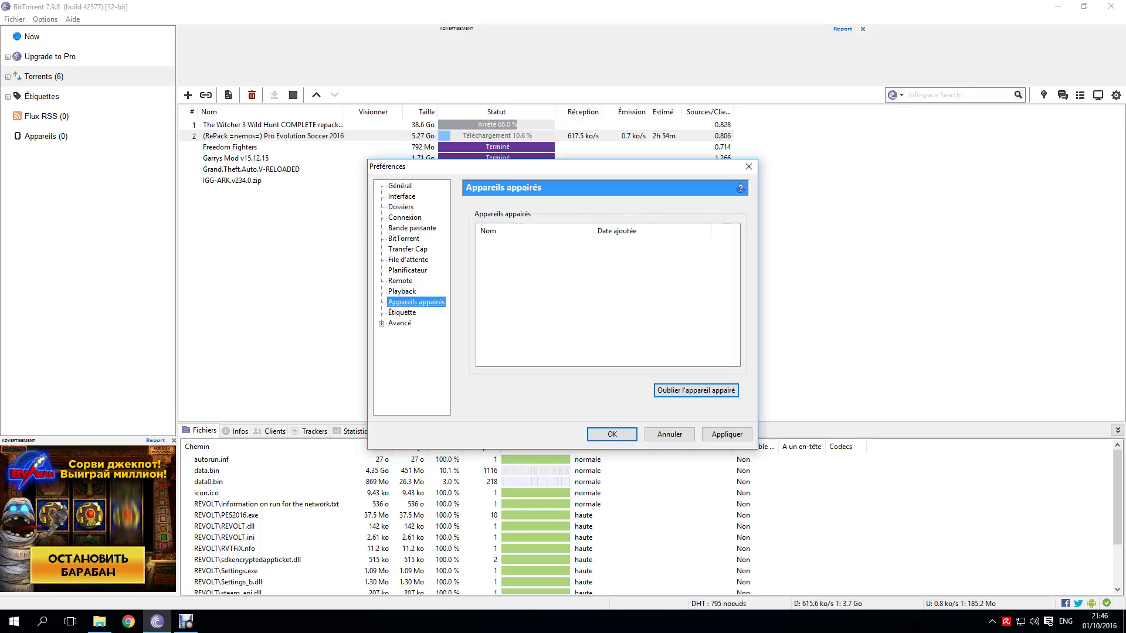
click(402, 312)
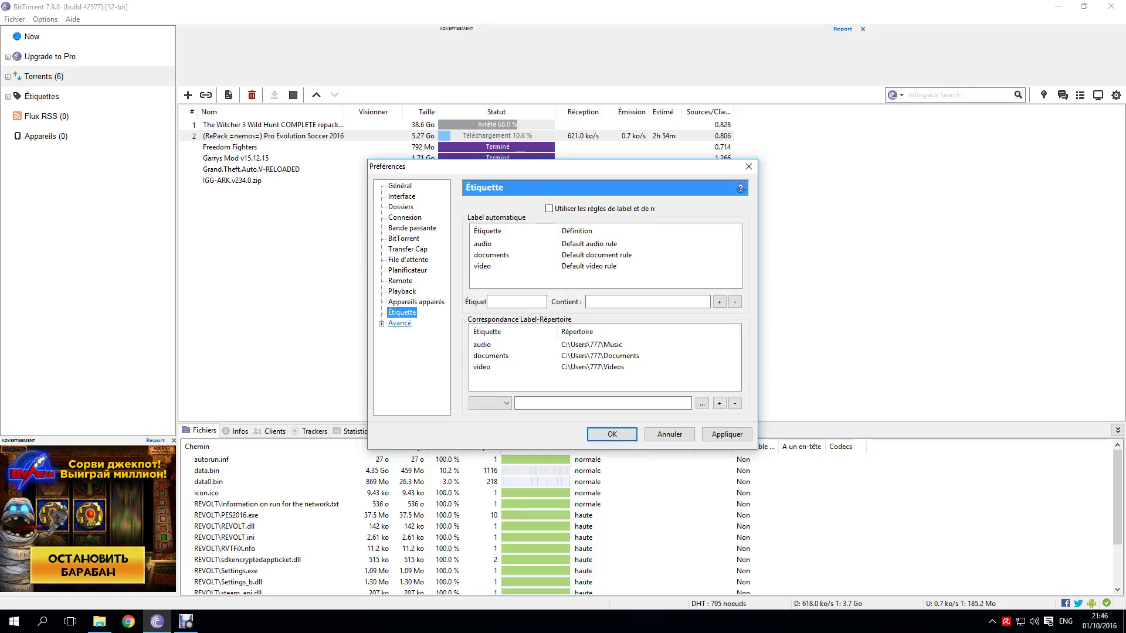
click(399, 323)
click(585, 256)
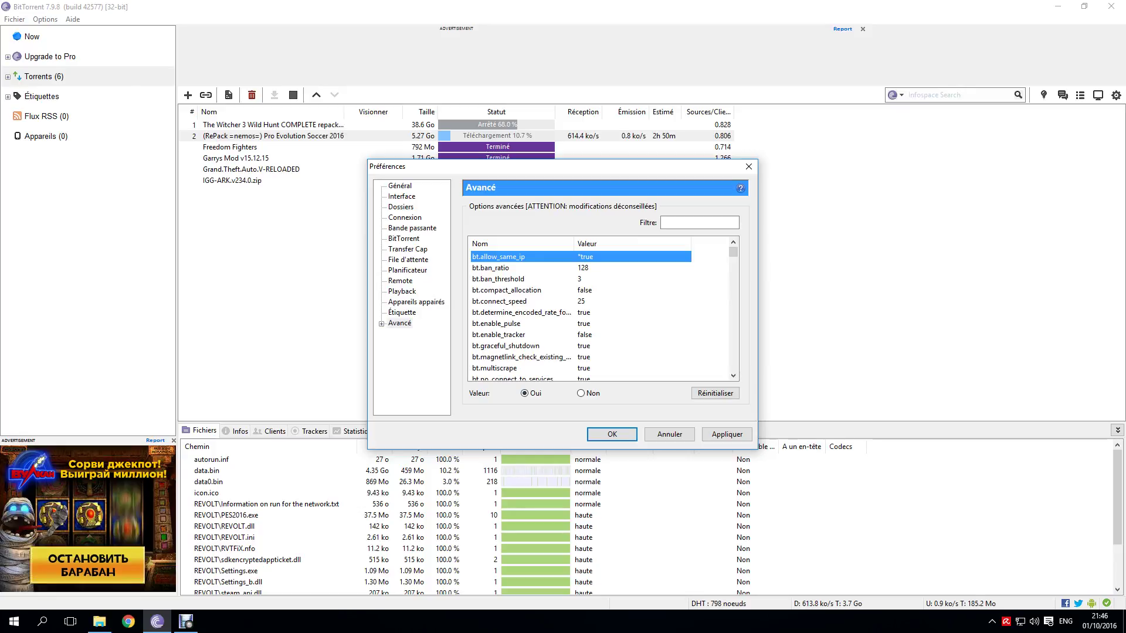
click(726, 434)
click(611, 434)
drag(598, 246, 550, 205)
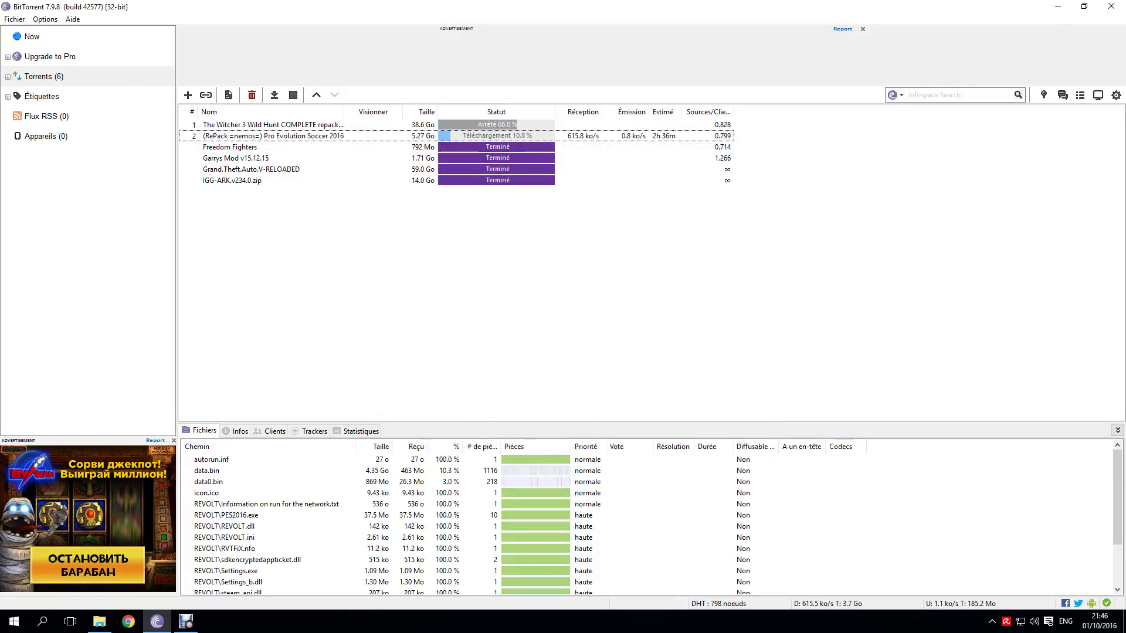
click(597, 135)
click(597, 246)
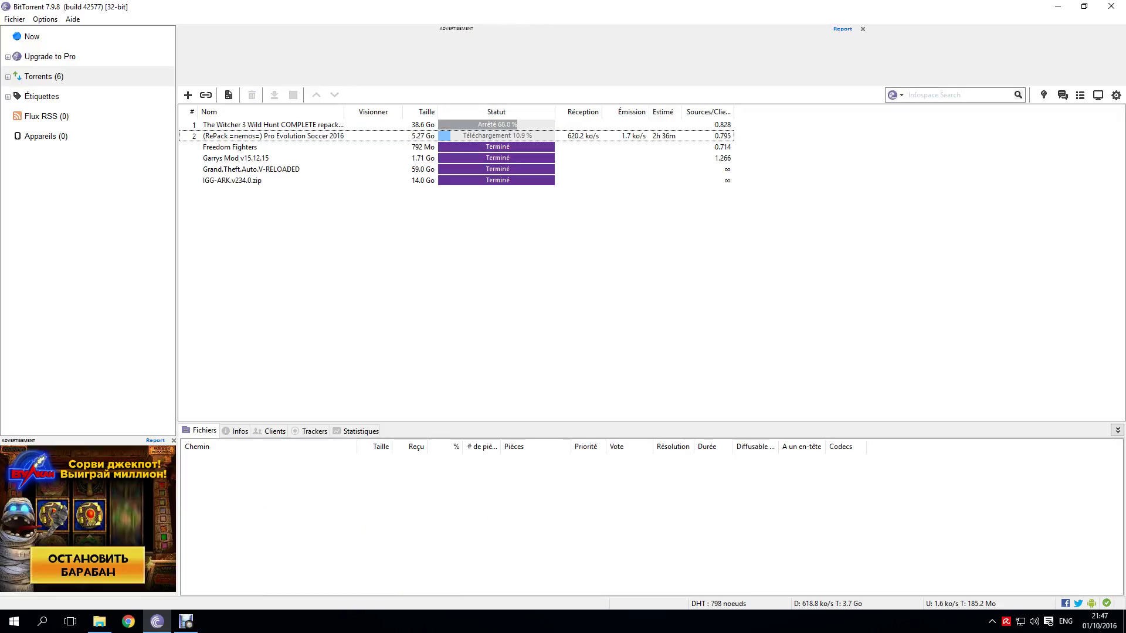
key(Tab)
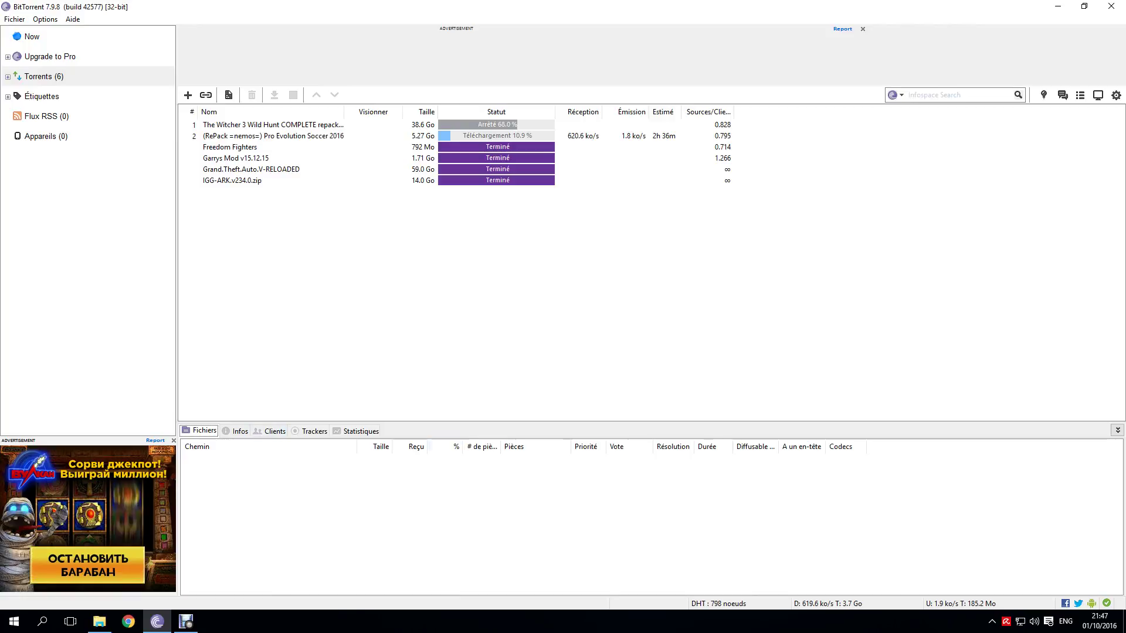
click(127, 621)
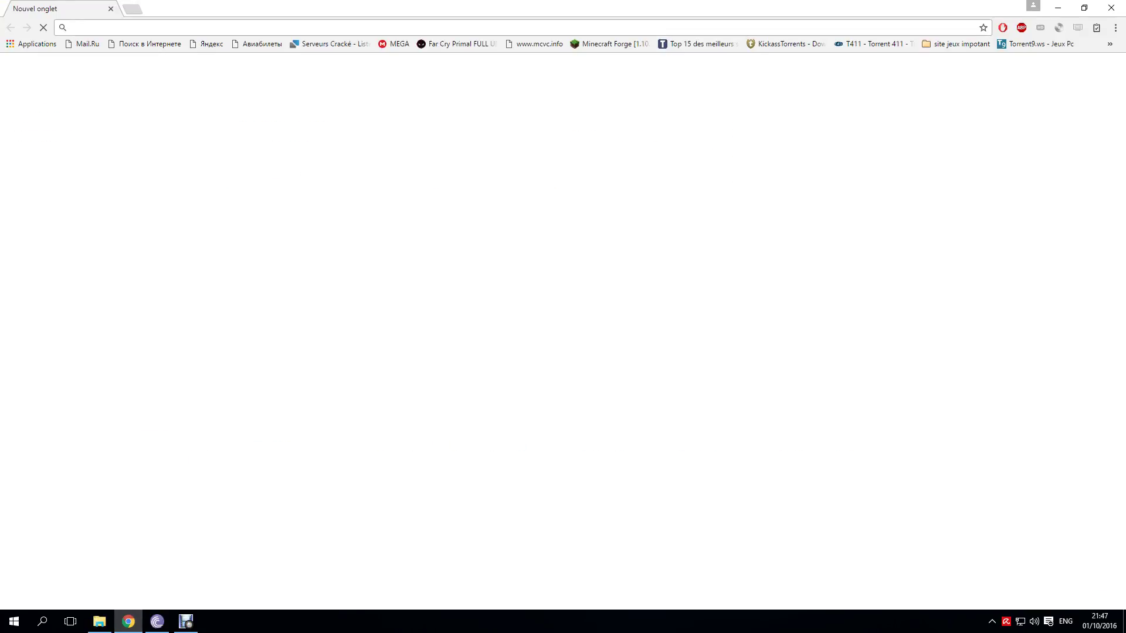
text(www.youtube.com)
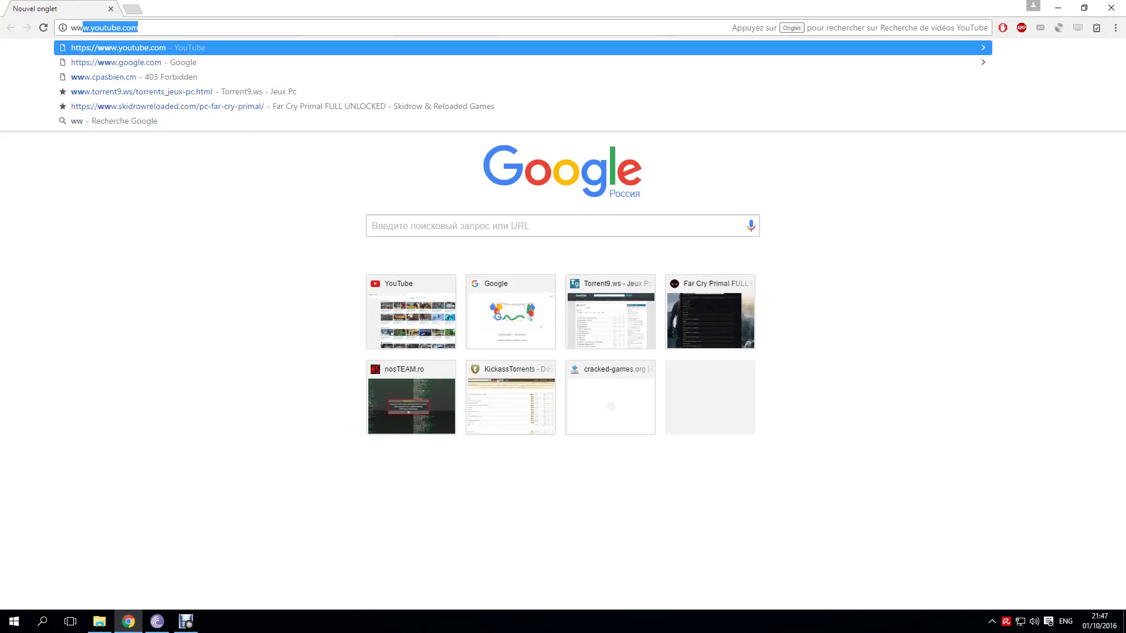
key(Return)
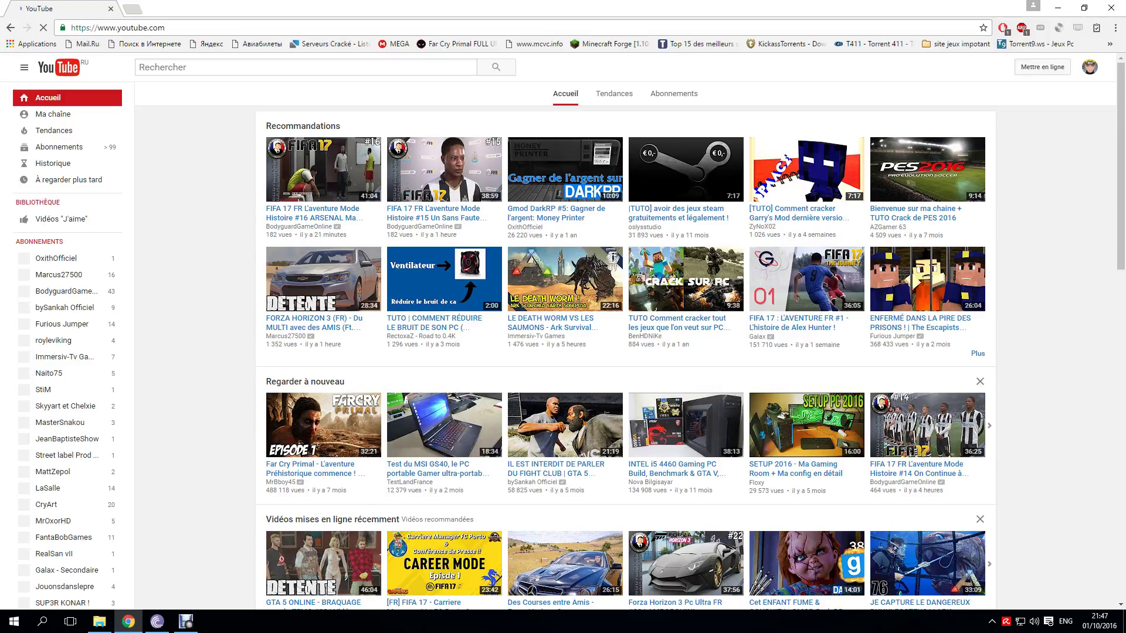
click(75, 115)
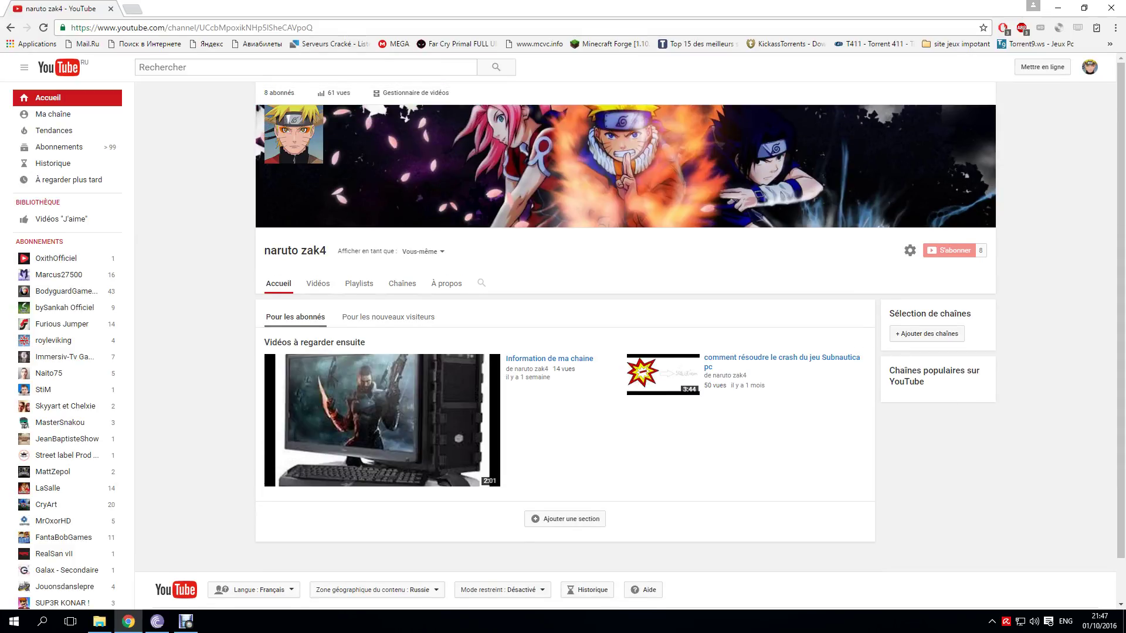
click(318, 283)
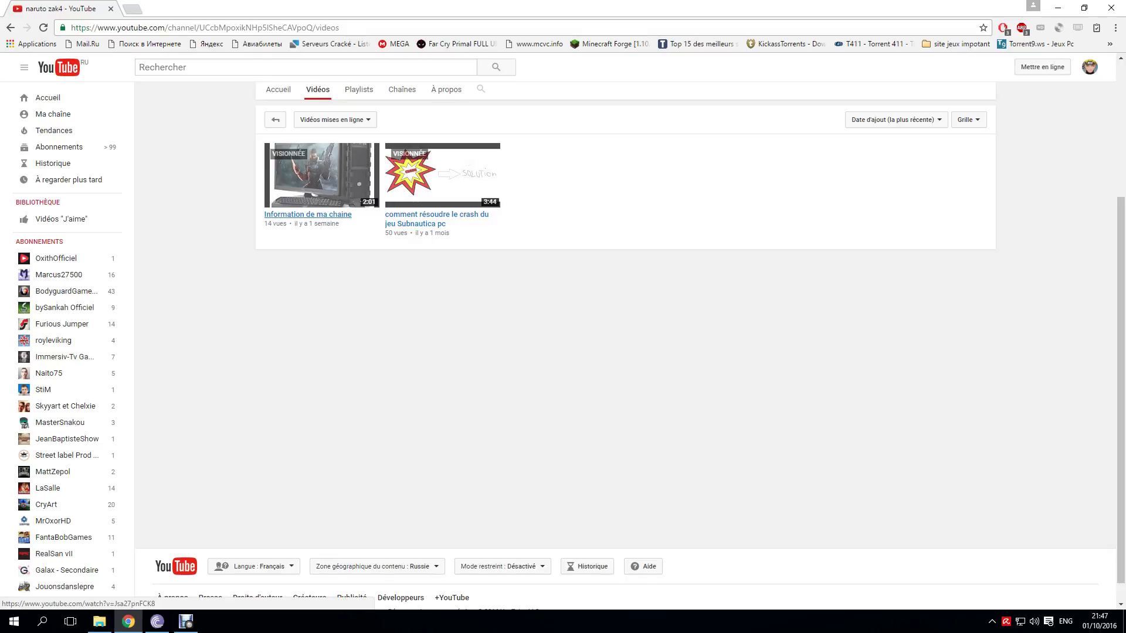
Step: Minimise the open windows to reach the desktop and examine the system properties of Ce PC in a maximised window, closing it again
click(1057, 8)
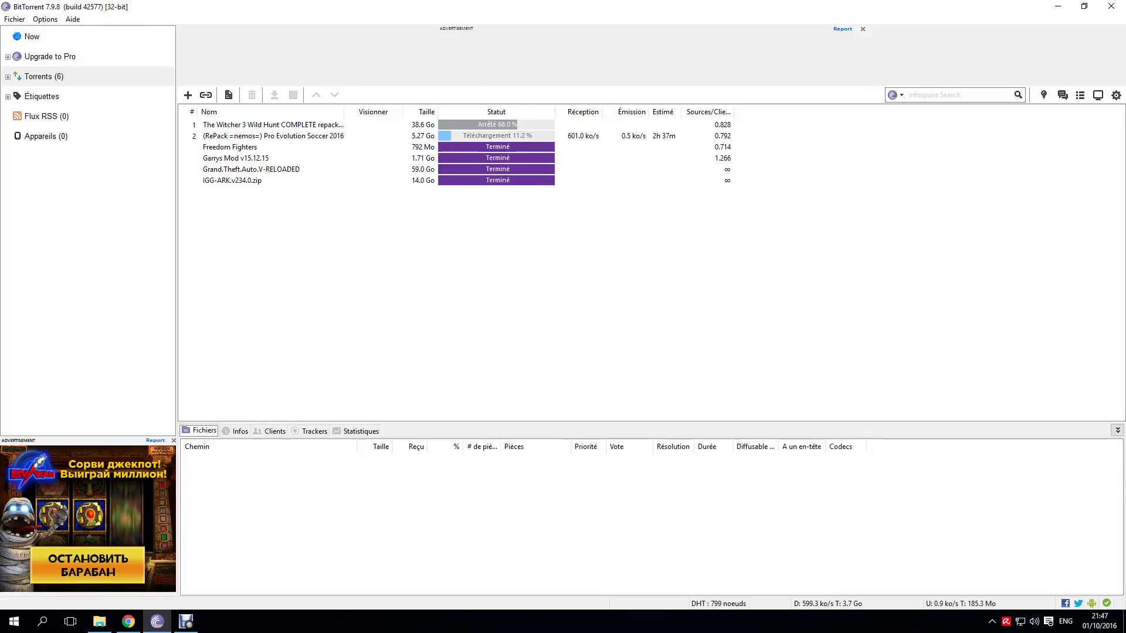
click(1058, 6)
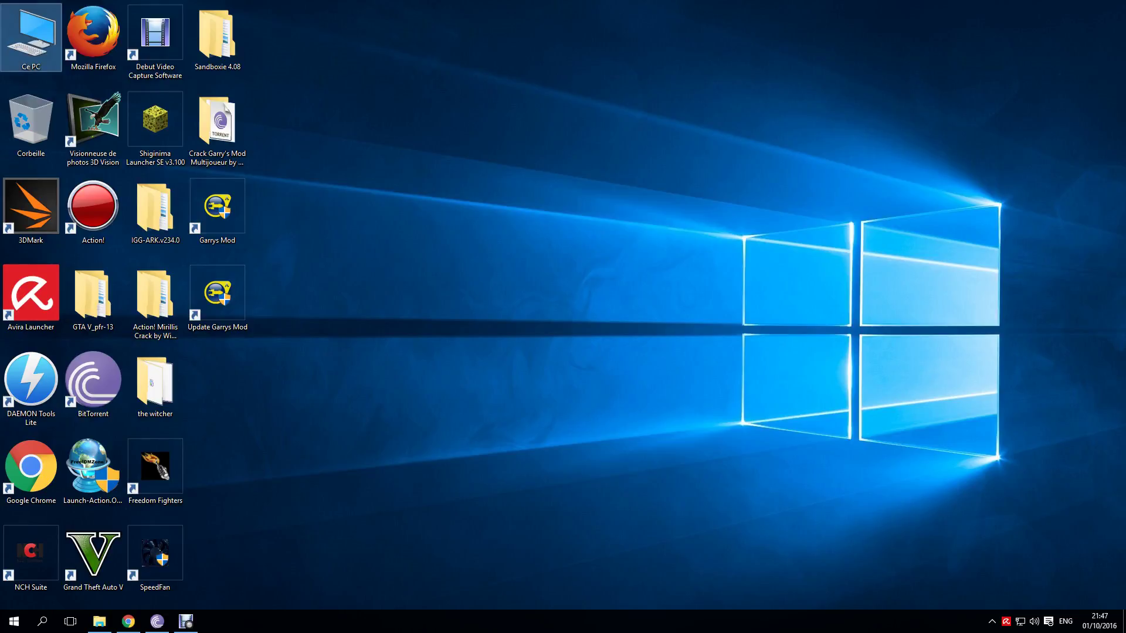
right_click(25, 40)
click(88, 179)
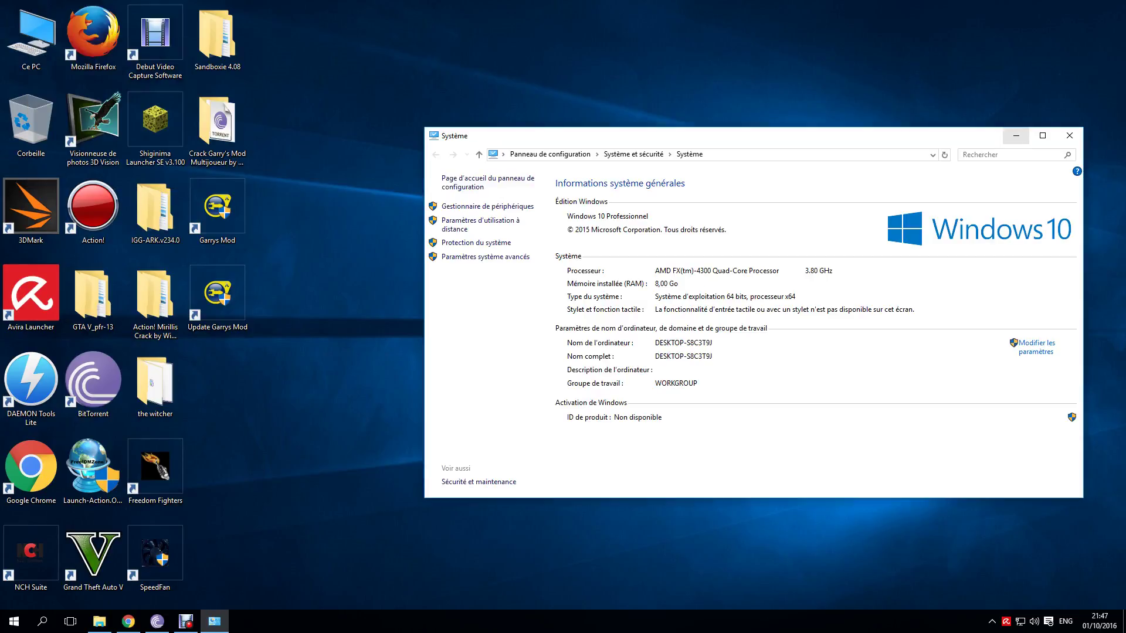
click(1038, 134)
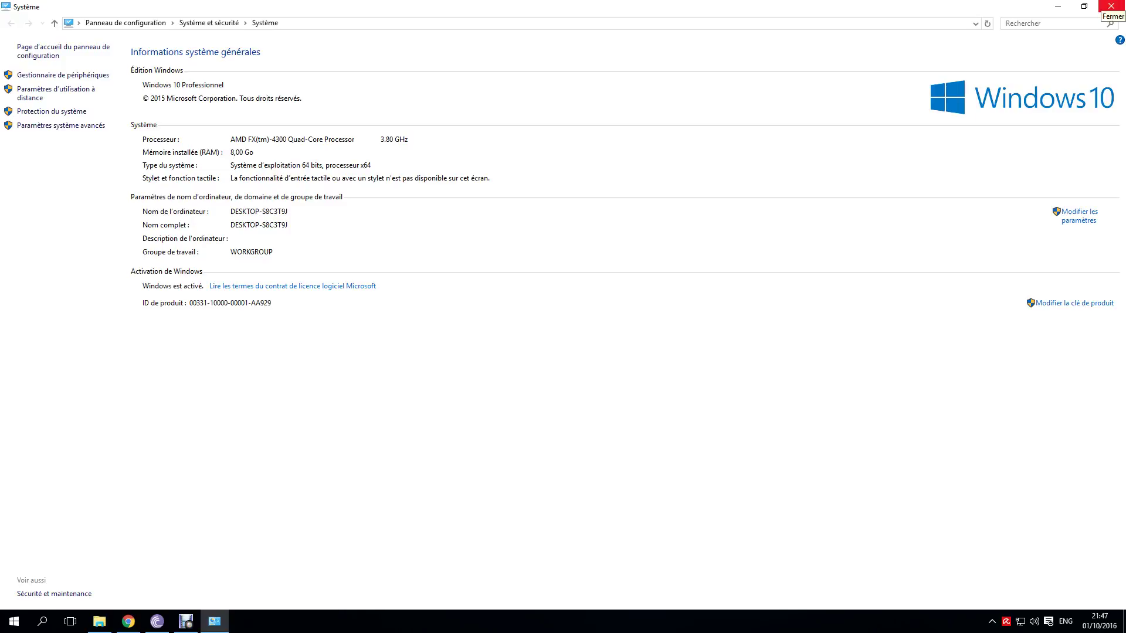
click(1111, 7)
click(185, 622)
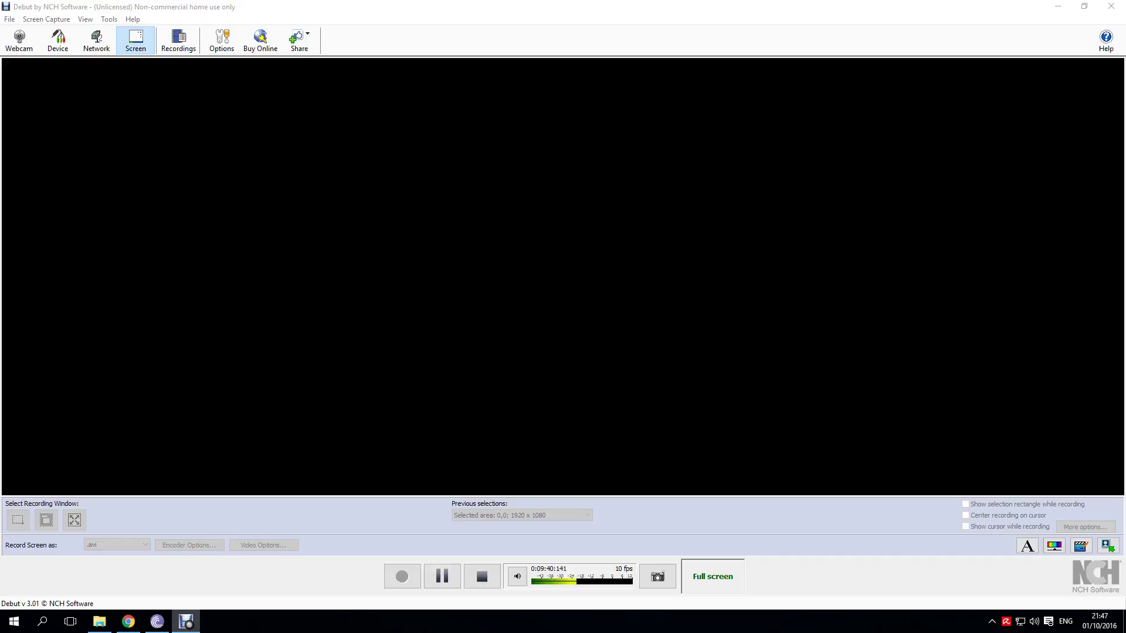
click(69, 621)
click(99, 622)
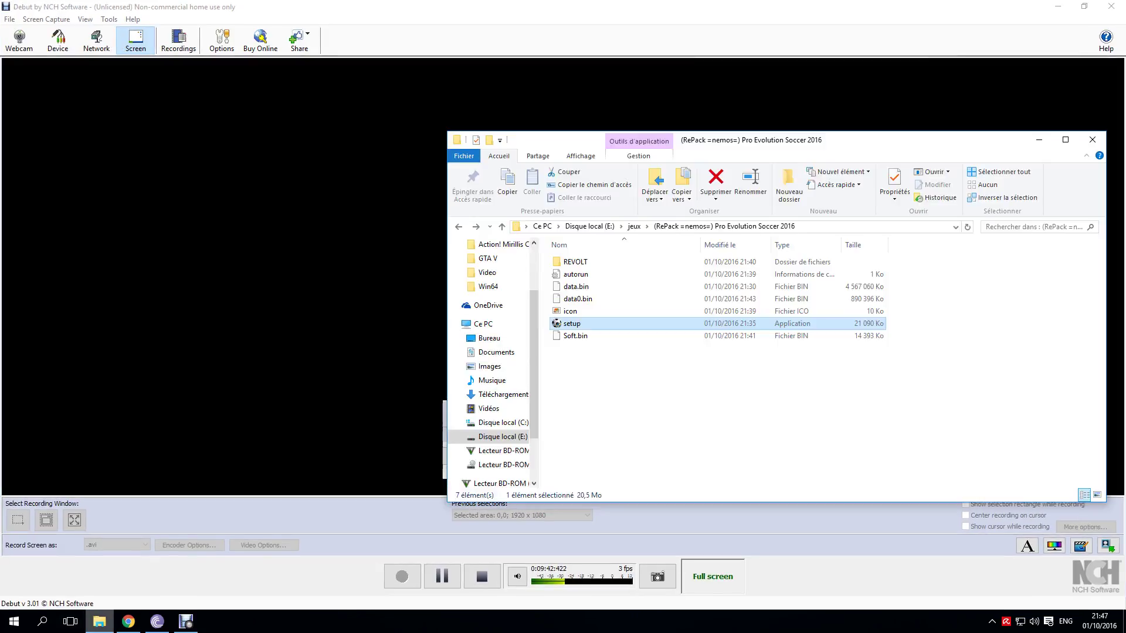
key(super+Tab)
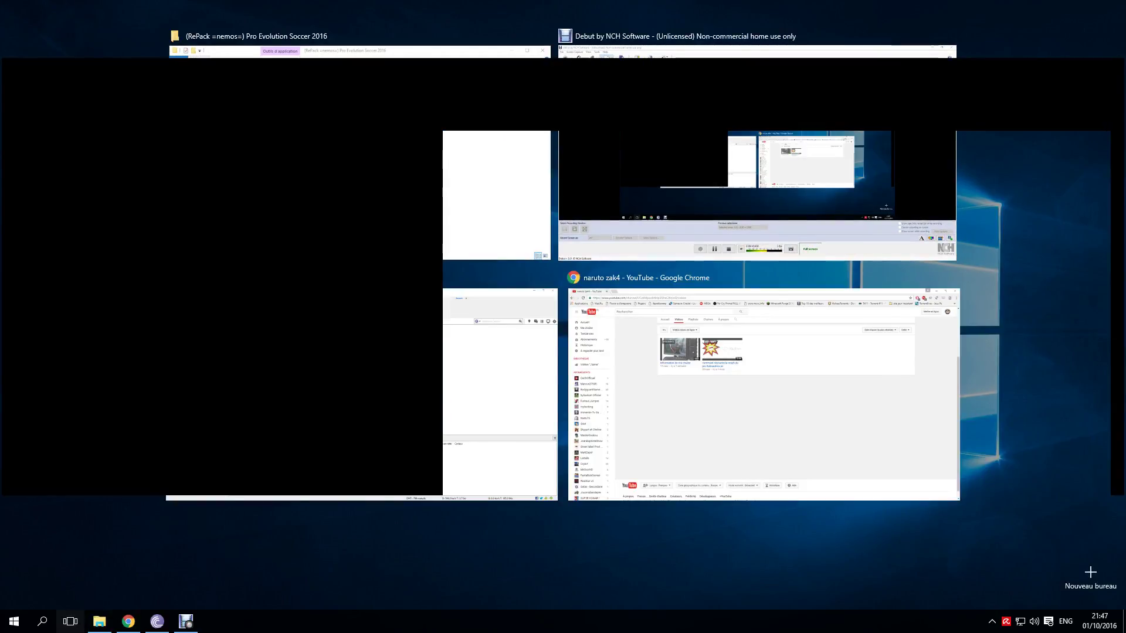
click(70, 621)
Step: Return to Chrome, open the video "Information de ma chaine" and read its description and comments
click(128, 622)
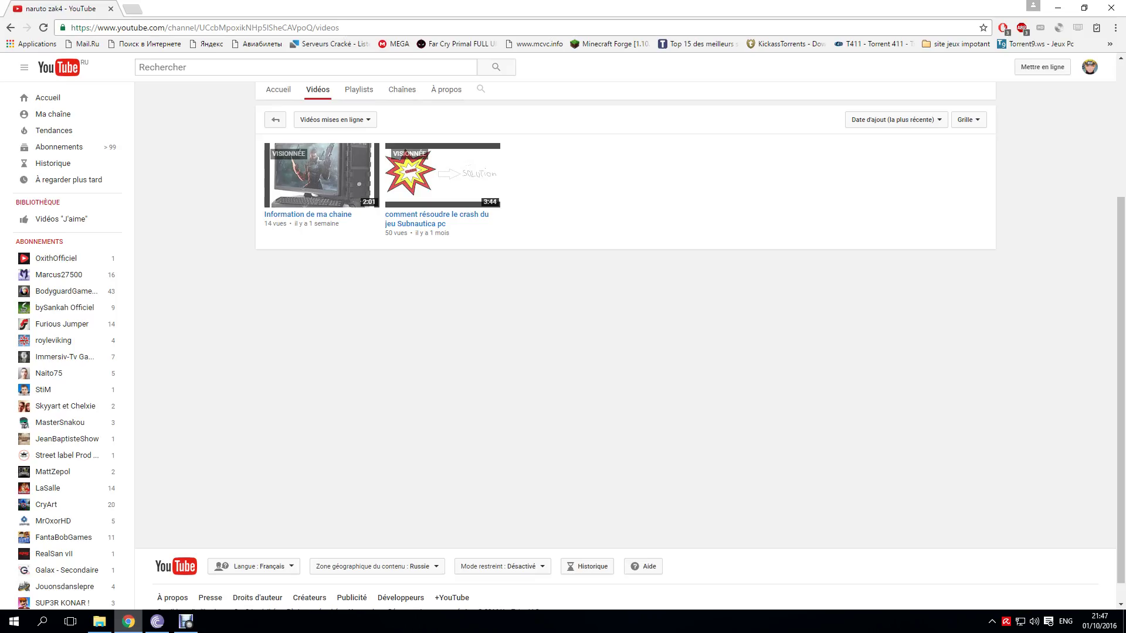
click(308, 215)
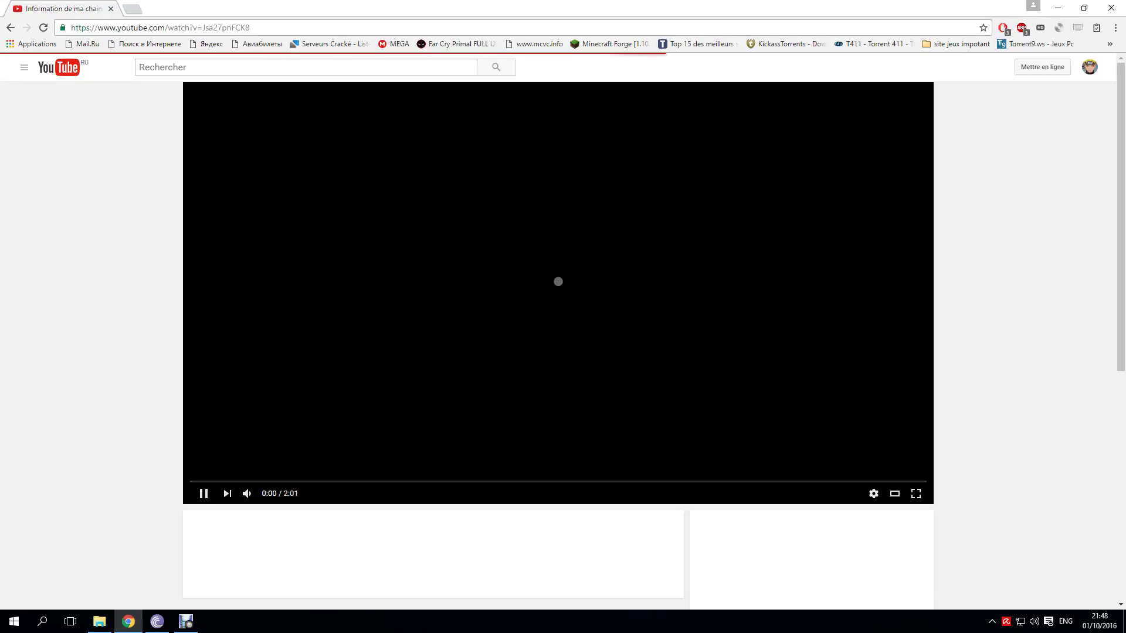
scroll(563, 345, down, 6)
scroll(563, 345, down, 1)
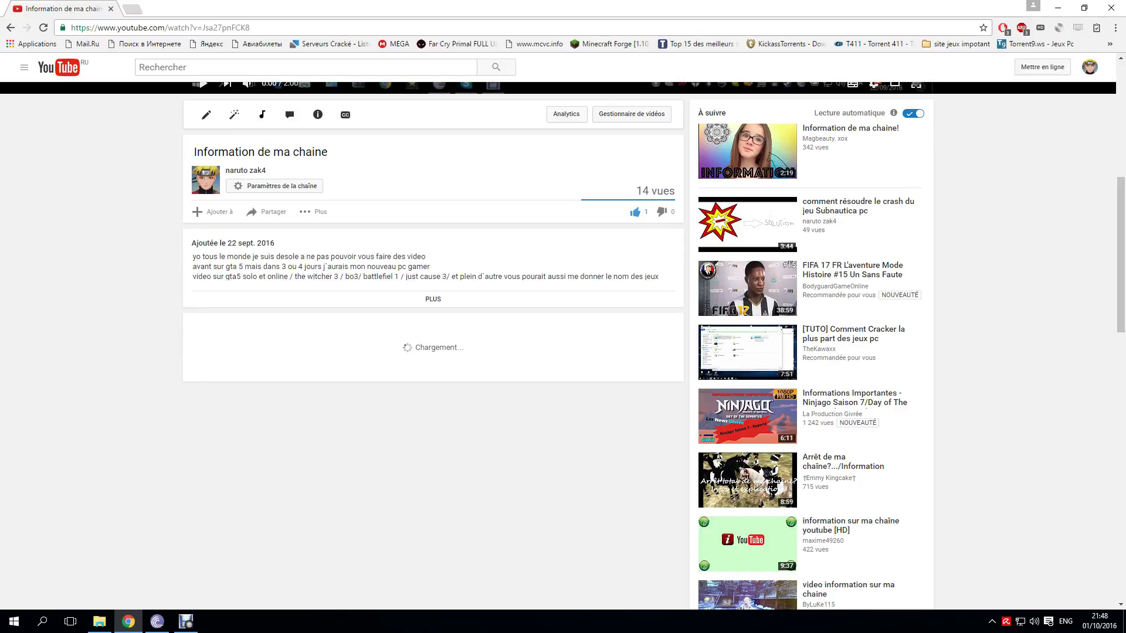
scroll(563, 345, down, 1)
scroll(563, 344, down, 1)
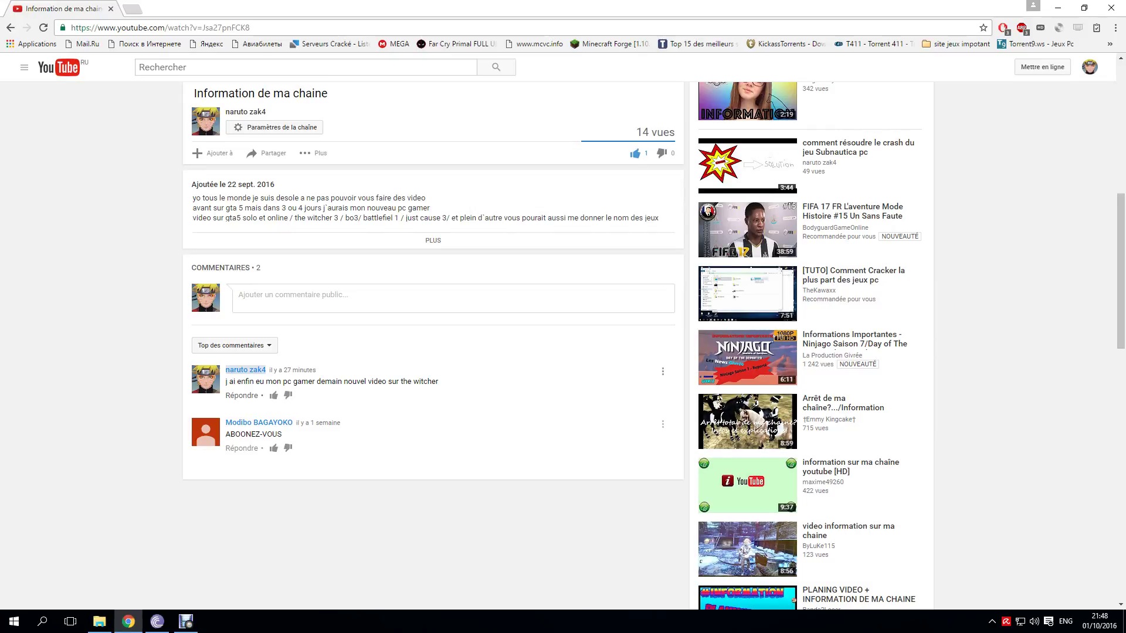
Step: Switch to BitTorrent, check the file progress of the Witcher 3 Wild Hunt torrent, and minimise the window
click(156, 622)
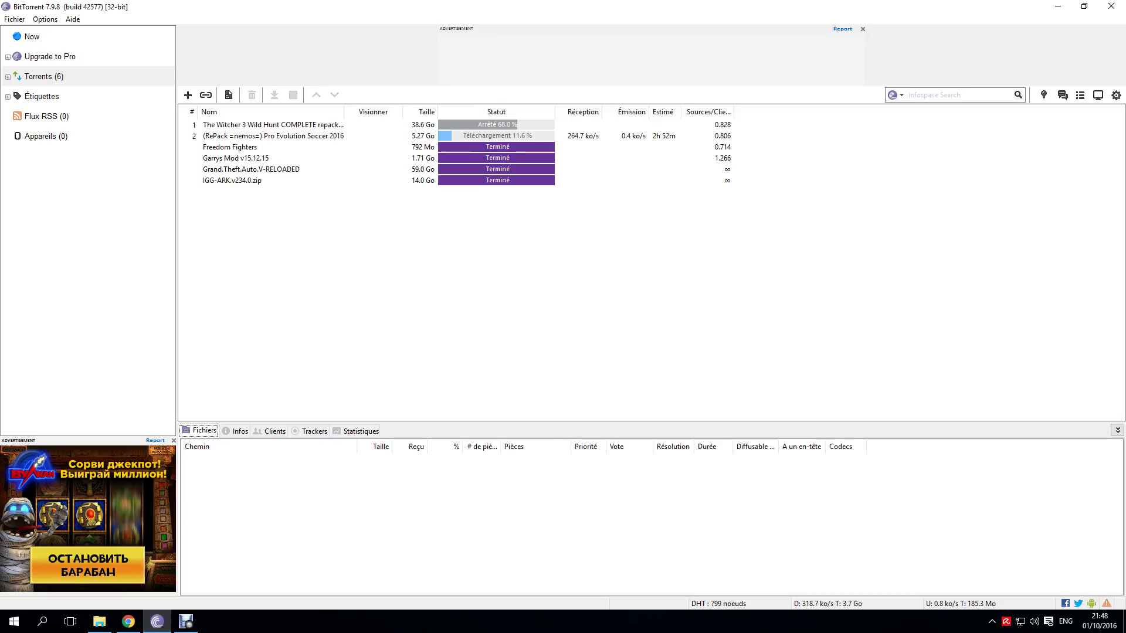
click(272, 124)
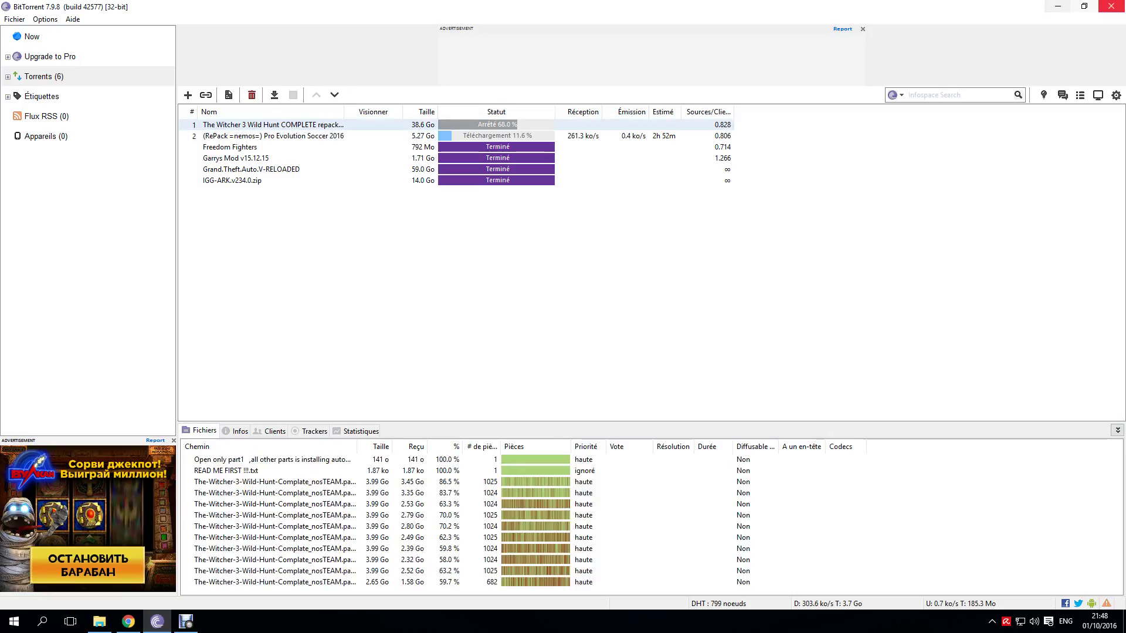
click(1057, 5)
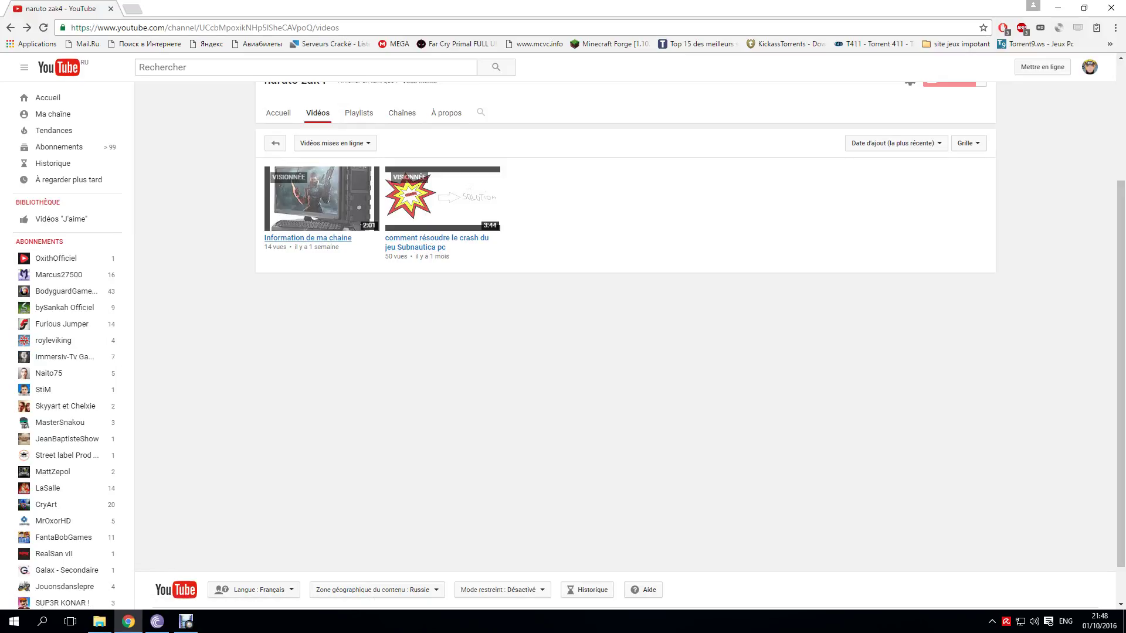
Step: Open the subscriber list of the YouTube channel from its header
scroll(331, 94, up, 3)
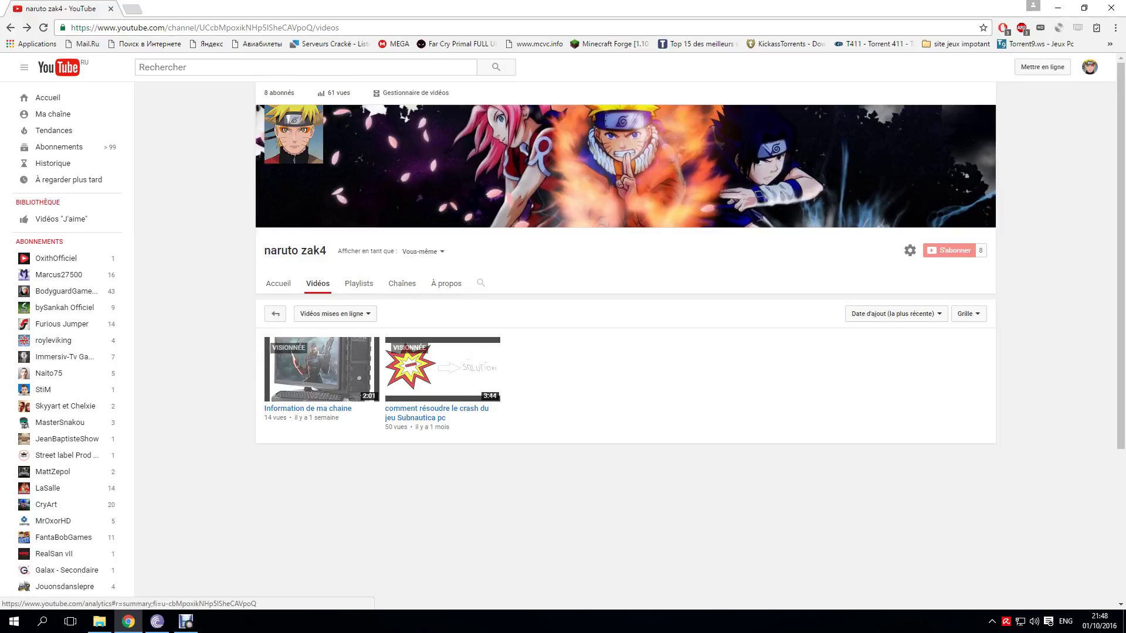
click(278, 93)
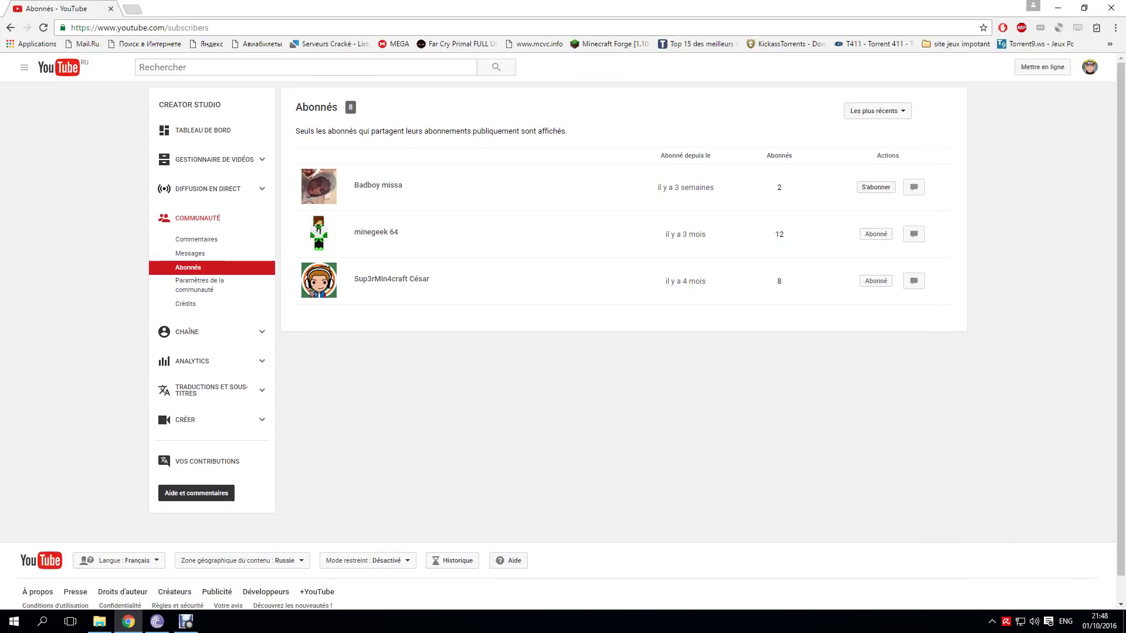
Step: Clear the desktop by closing the Pro Evolution Soccer 2016 folder window and minimising Chrome and Debut
click(1058, 8)
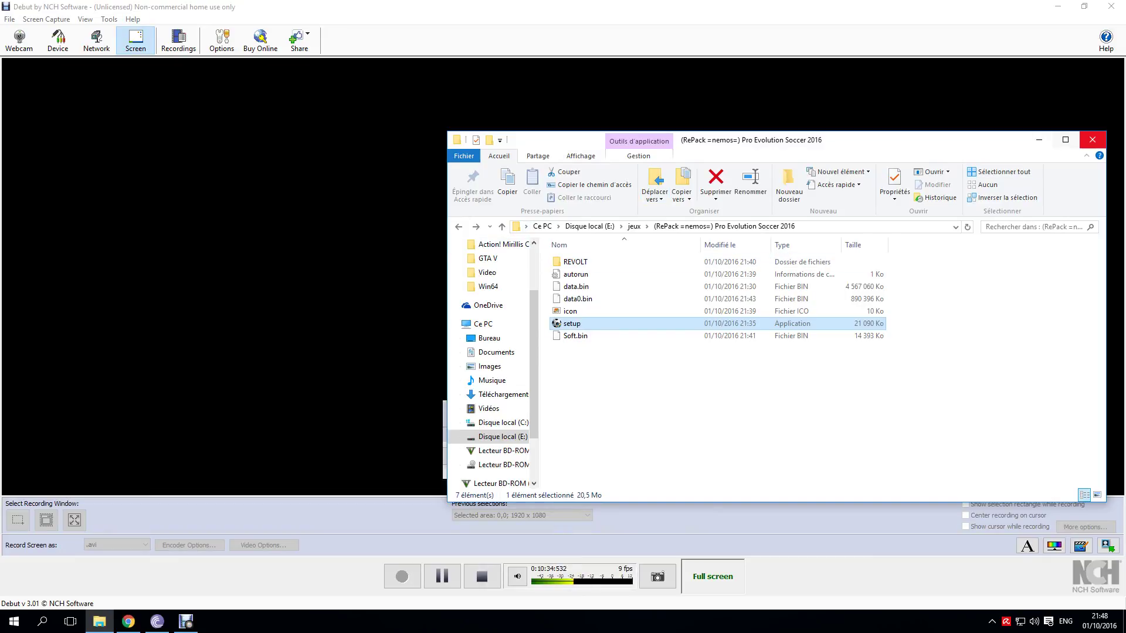
click(1091, 140)
click(1058, 7)
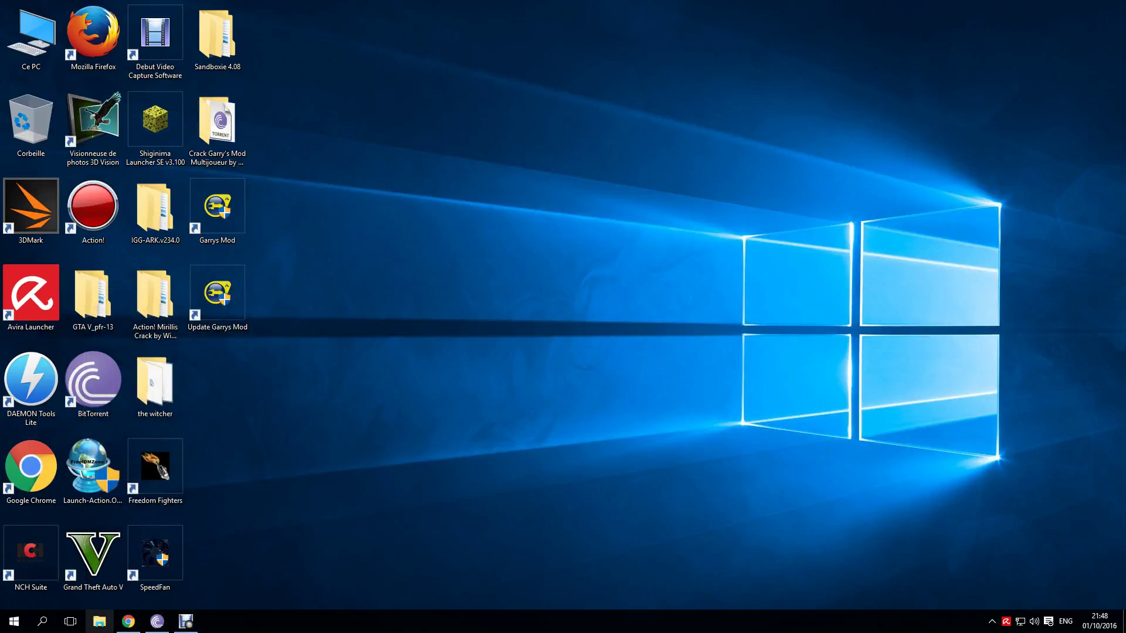
Step: Switch to BitTorrent to view the torrent list, and bring the Debut screen recorder to the front
click(157, 621)
drag(429, 245, 1124, 298)
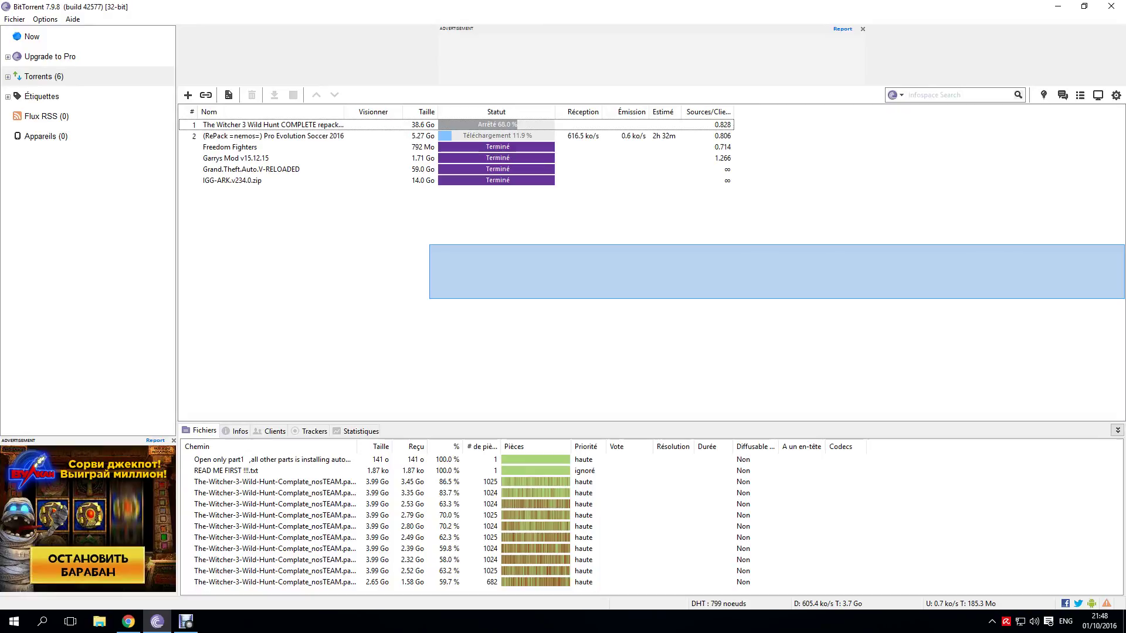
drag(1125, 244, 449, 131)
click(352, 205)
click(273, 136)
drag(366, 313, 809, 332)
click(185, 621)
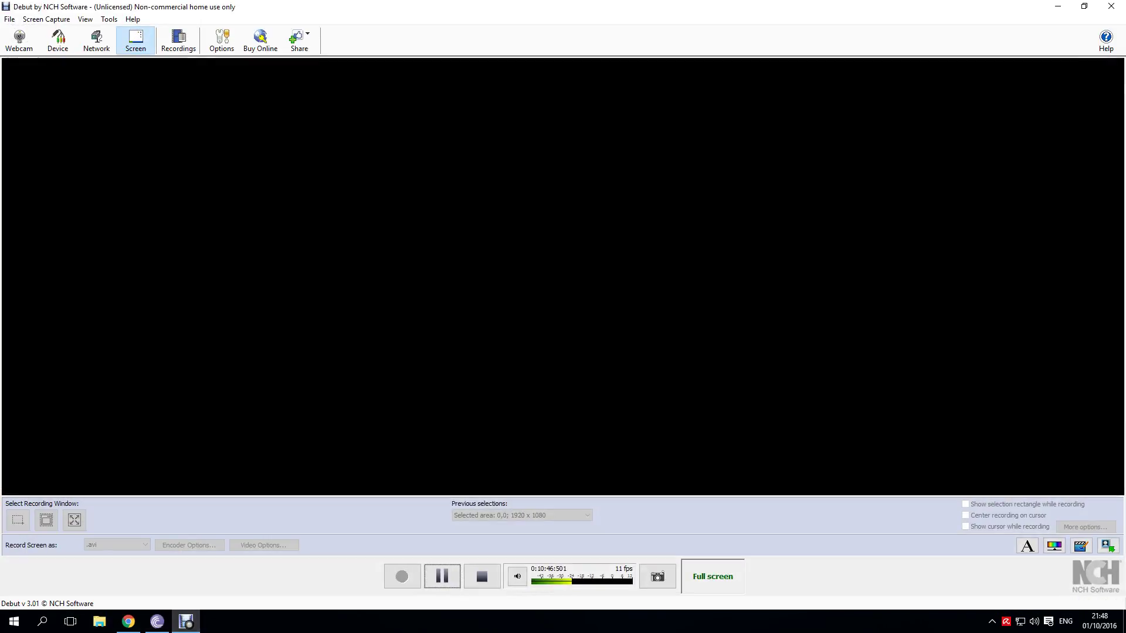